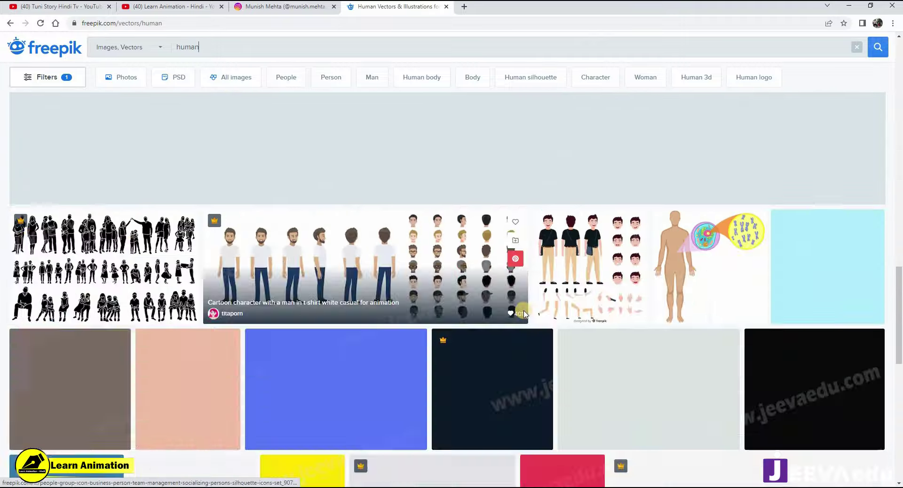
Step: Browse the human vector results and open the "Smart guy character set" vector's page
scroll(612, 360, down, 3)
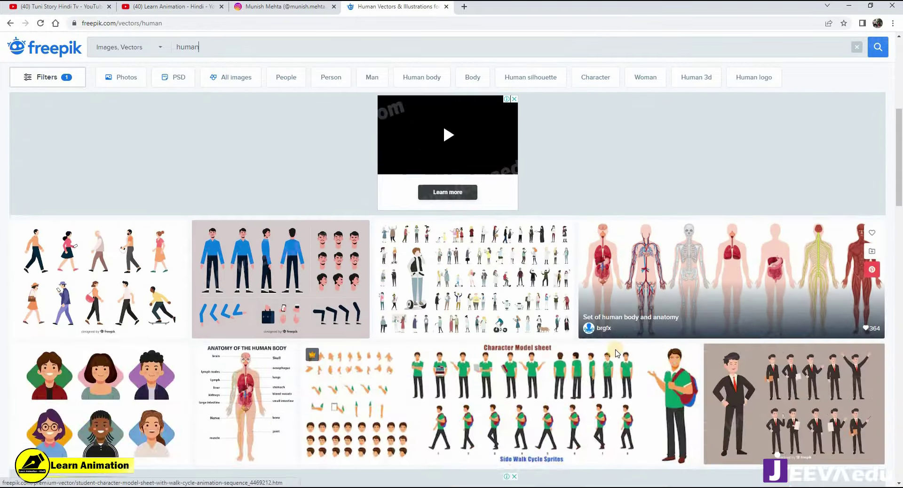
scroll(626, 292, up, 7)
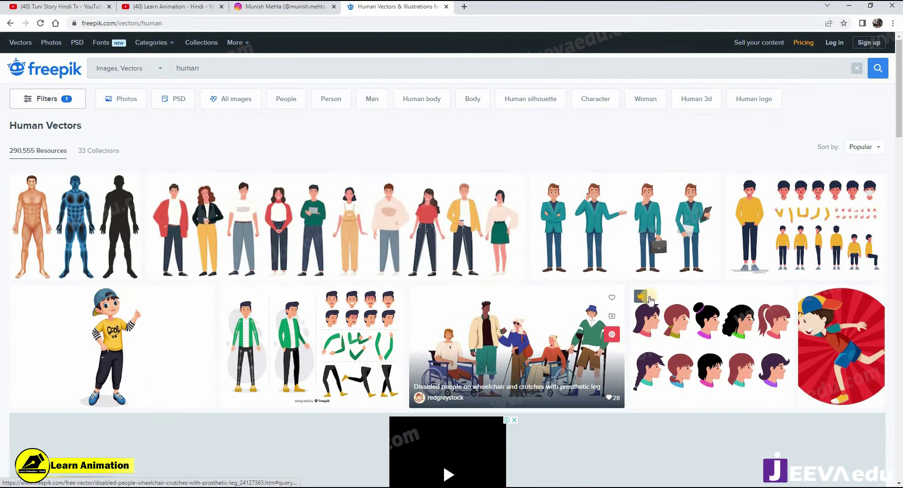
right_click(625, 214)
click(677, 233)
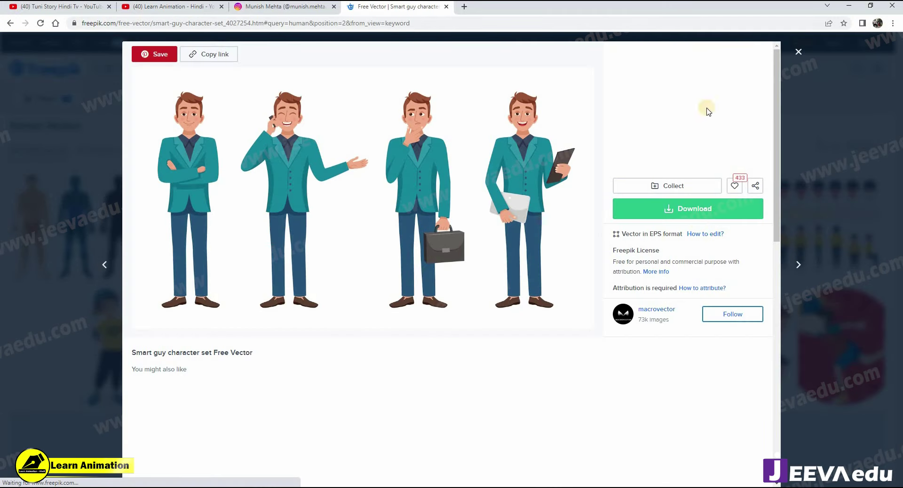
Step: Download the character set with the free, attribution-required option and dismiss the credit reminder
click(710, 215)
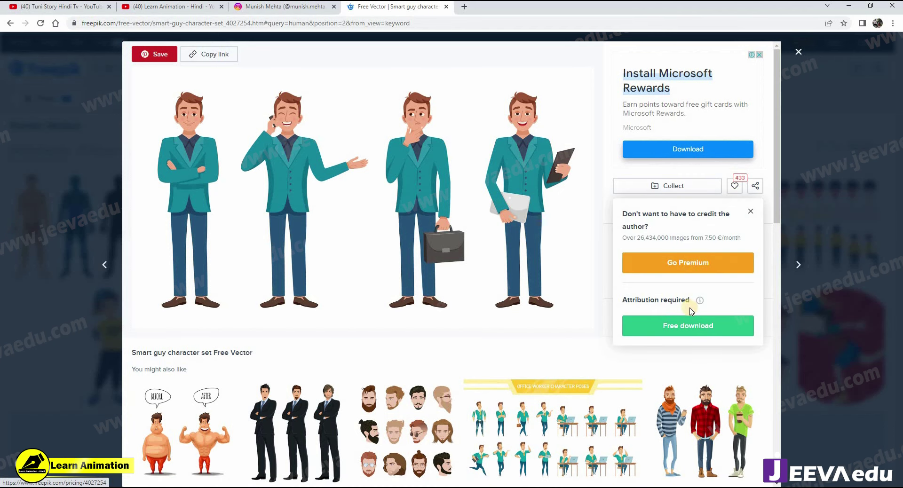
click(674, 329)
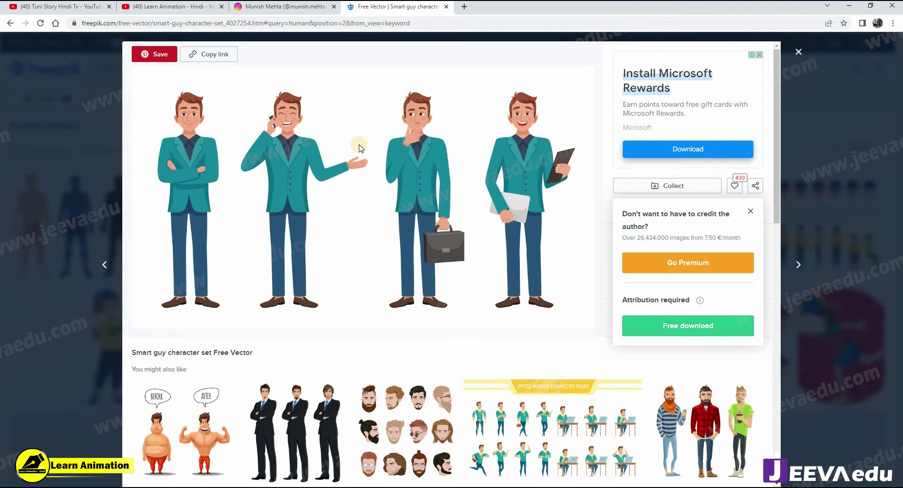
click(685, 329)
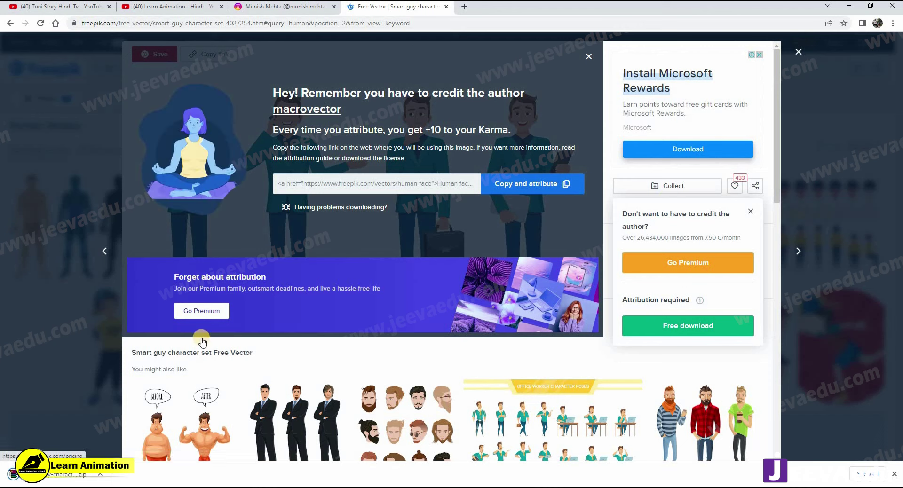
click(589, 56)
Step: Show the downloaded zip in its Downloads folder and maximize the folder window
click(101, 474)
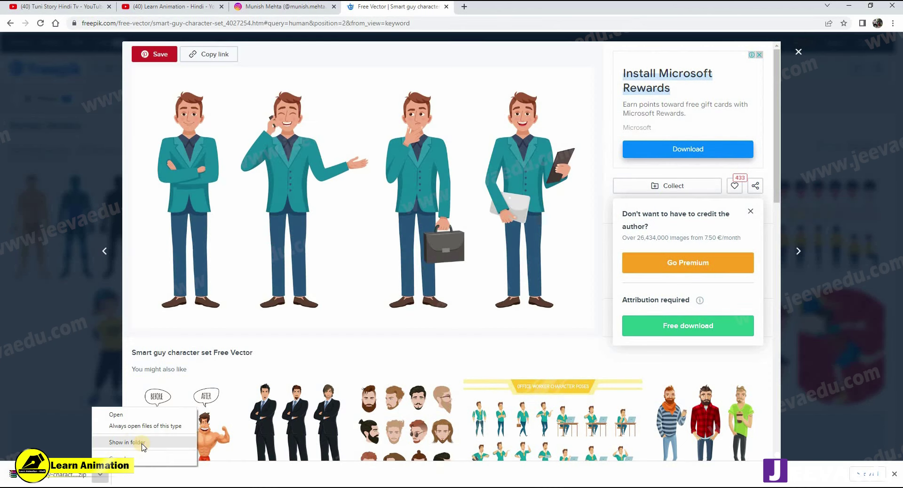
click(187, 441)
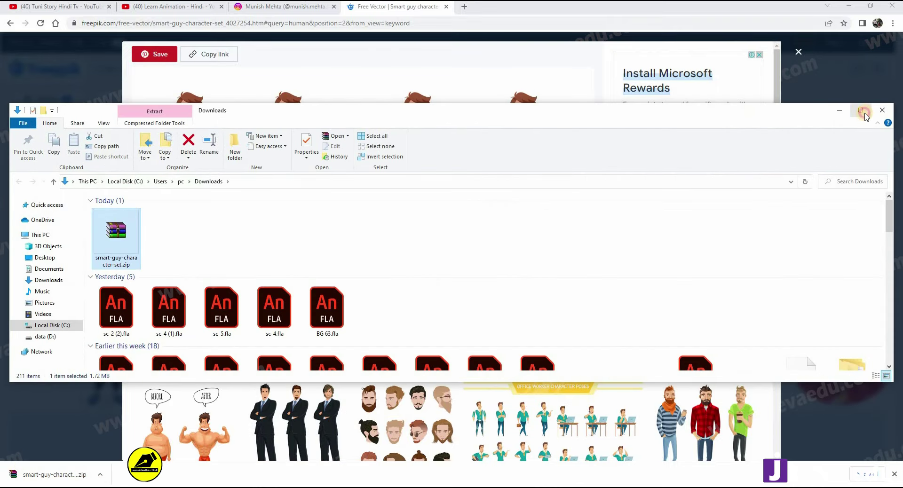
click(861, 110)
click(165, 130)
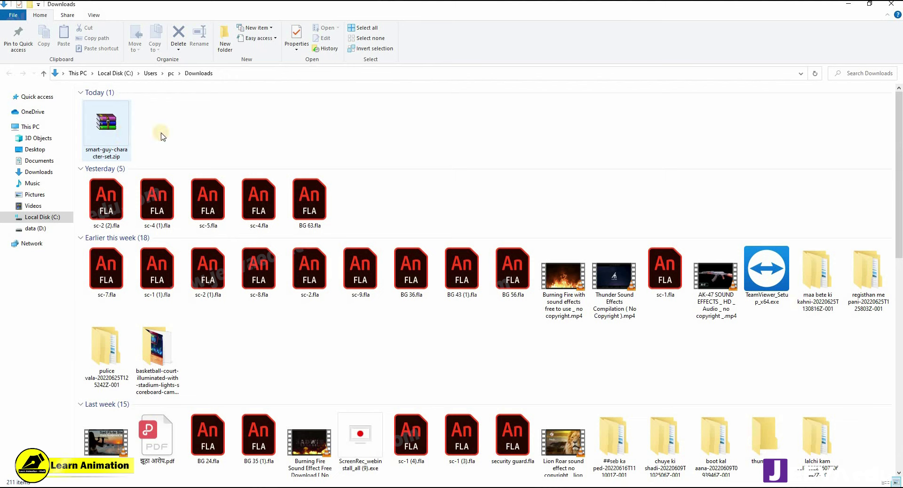
Step: Extract smart-guy-character-set.zip into a smart-guy-character-set folder inside Downloads, keeping the default extraction options
right_click(111, 120)
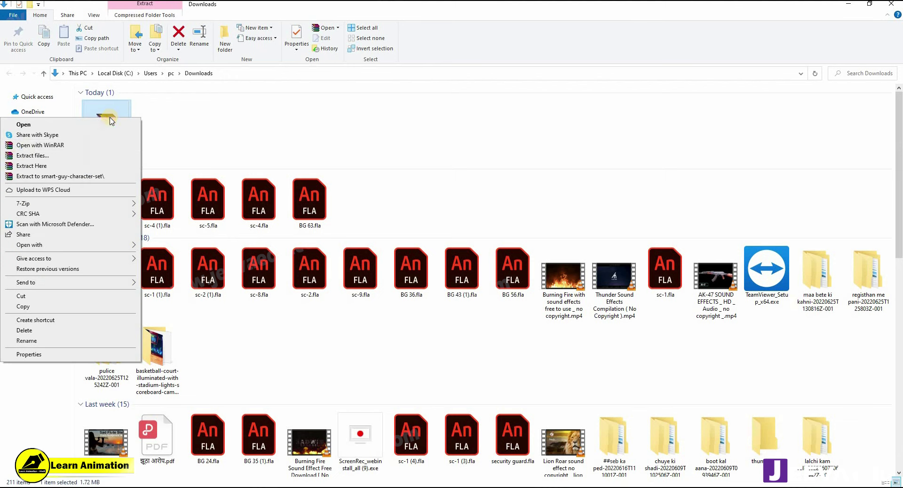
click(49, 159)
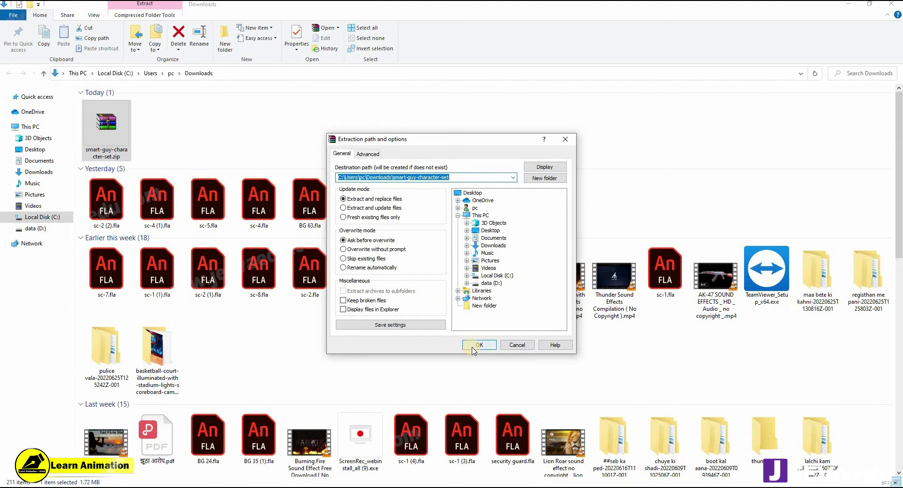
click(489, 349)
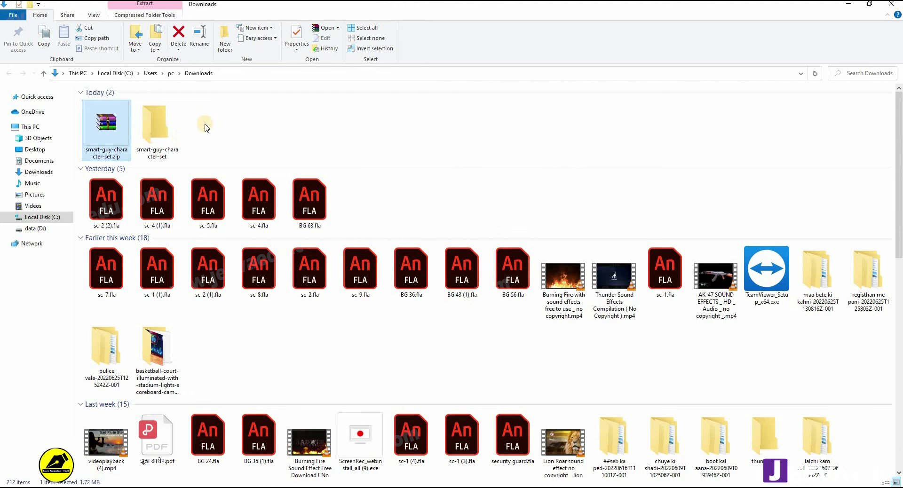
Step: Open the extracted smart-guy-character-set folder and look over the files inside it
click(157, 140)
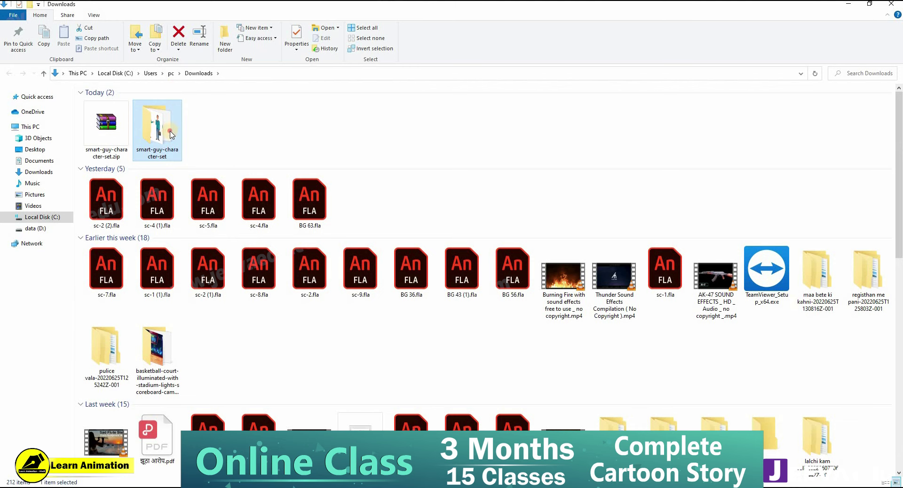
double_click(170, 135)
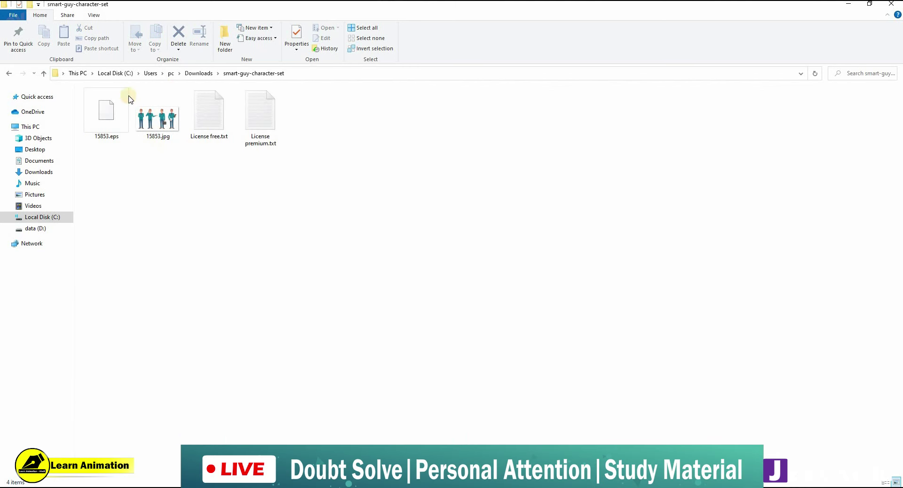
drag(381, 145, 159, 148)
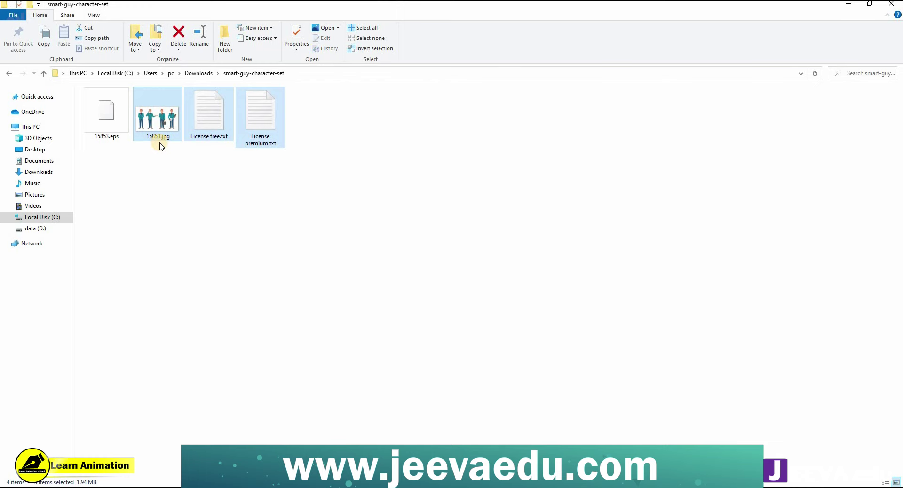
drag(369, 123, 136, 129)
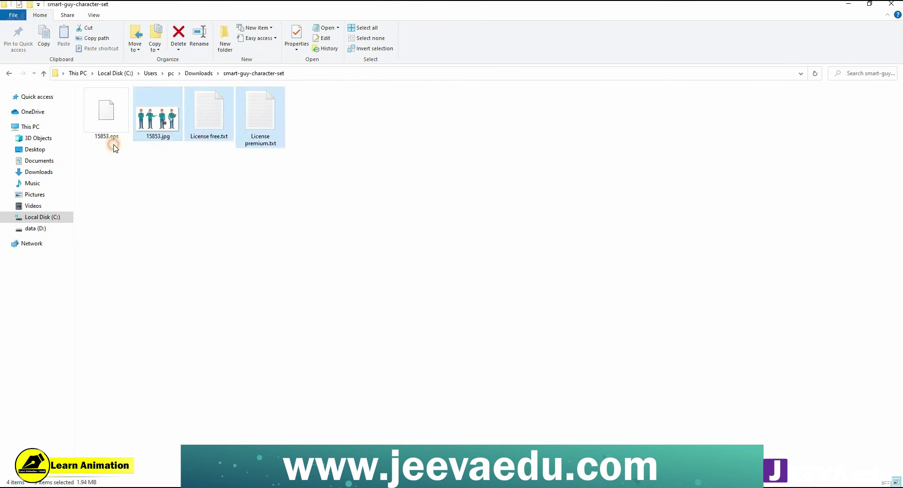
click(115, 148)
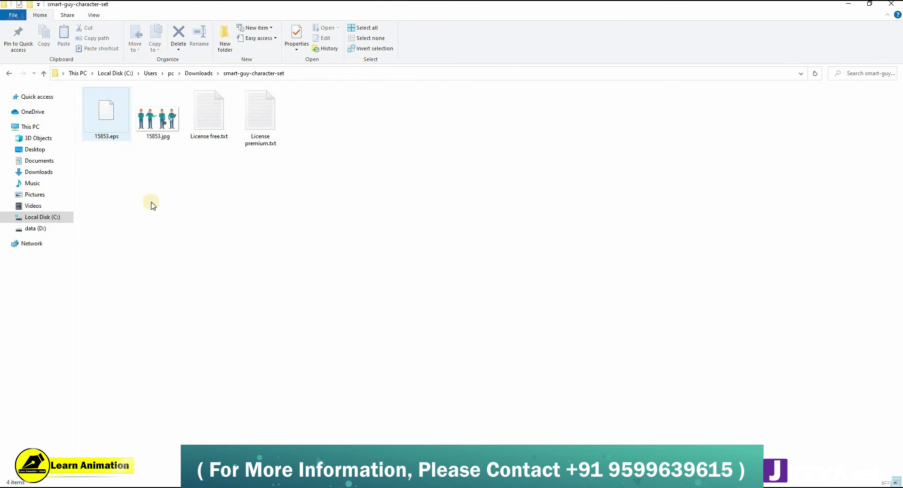
Step: Rename 15853.eps as 15853.ai and accept the extension change
right_click(118, 142)
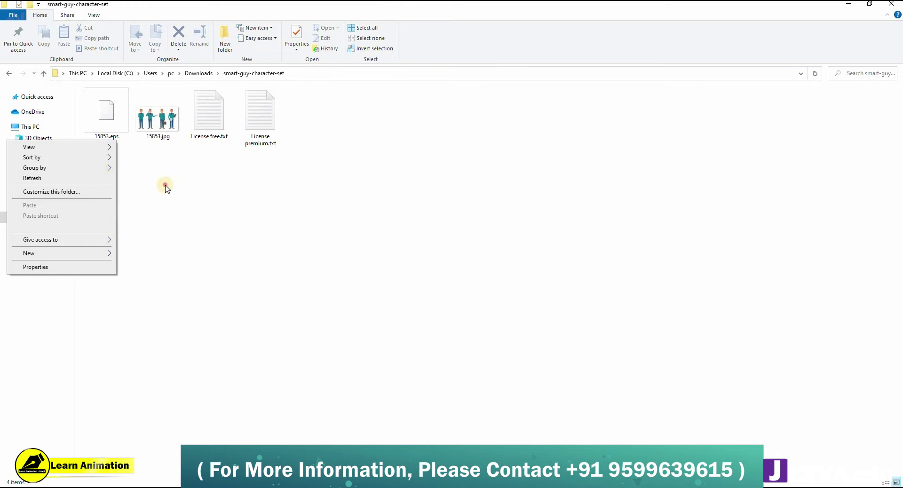
click(122, 125)
right_click(131, 124)
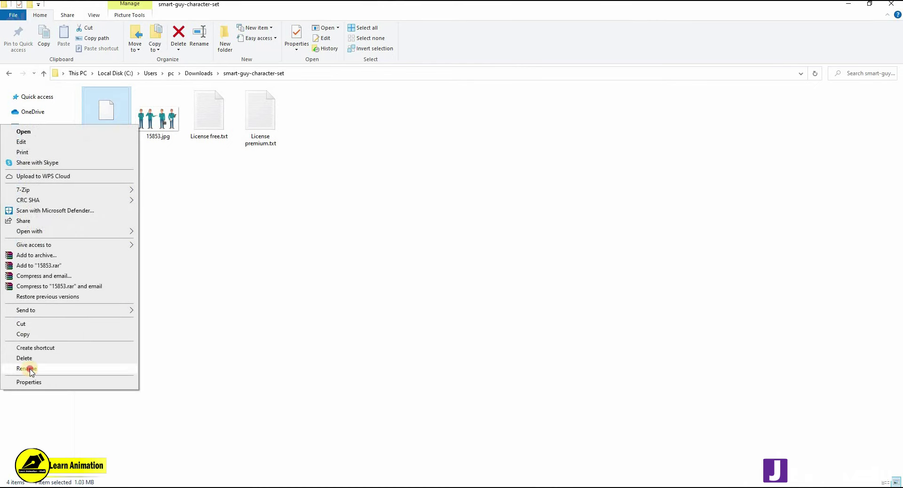
click(29, 369)
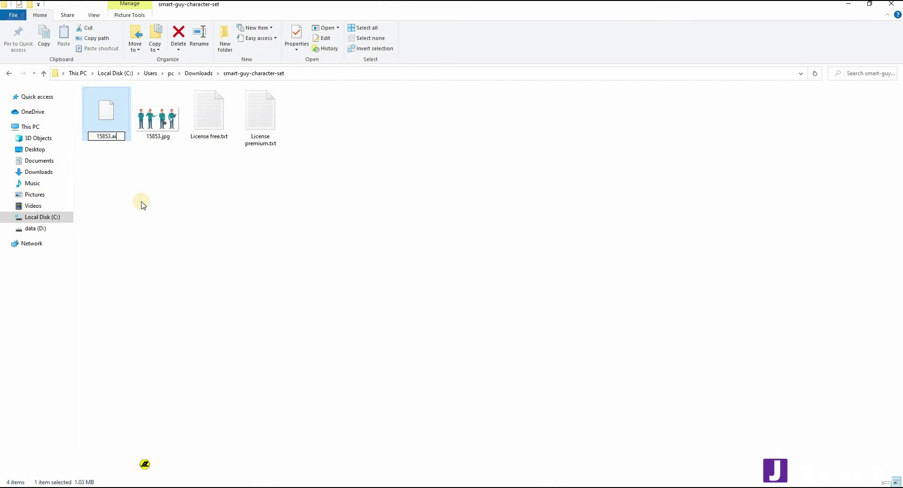
click(141, 203)
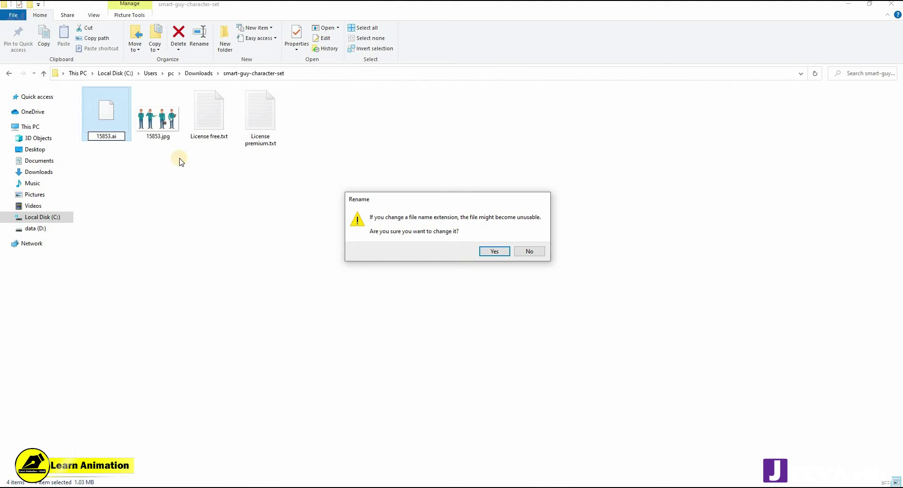
click(494, 252)
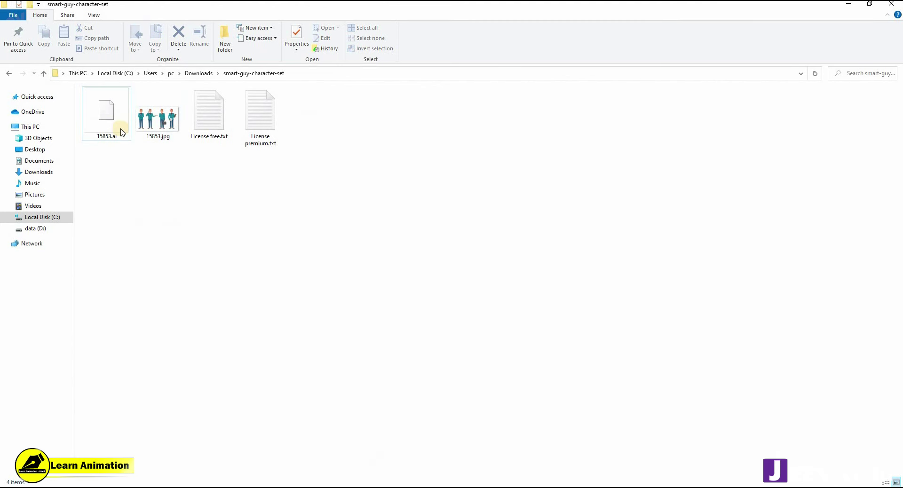
Step: Switch to Adobe Animate and import 15853.ai to the stage with all layers selected and objects at their original position
double_click(108, 118)
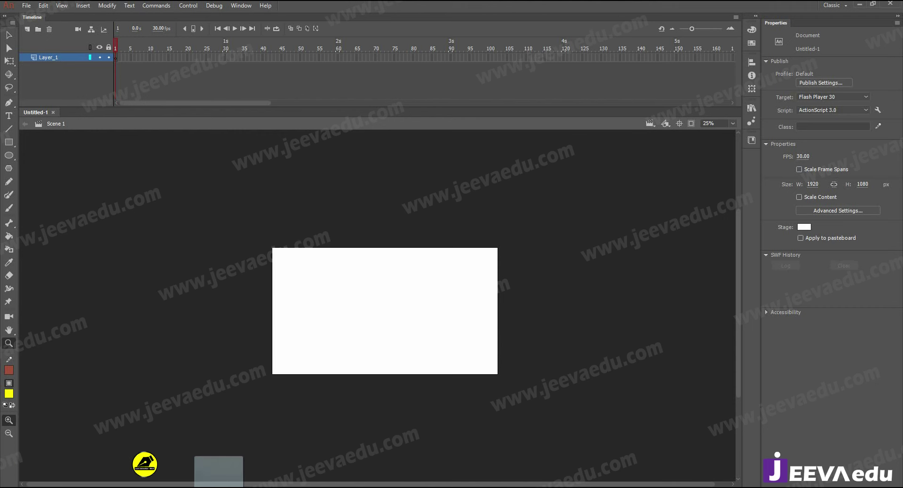
drag(219, 482, 371, 315)
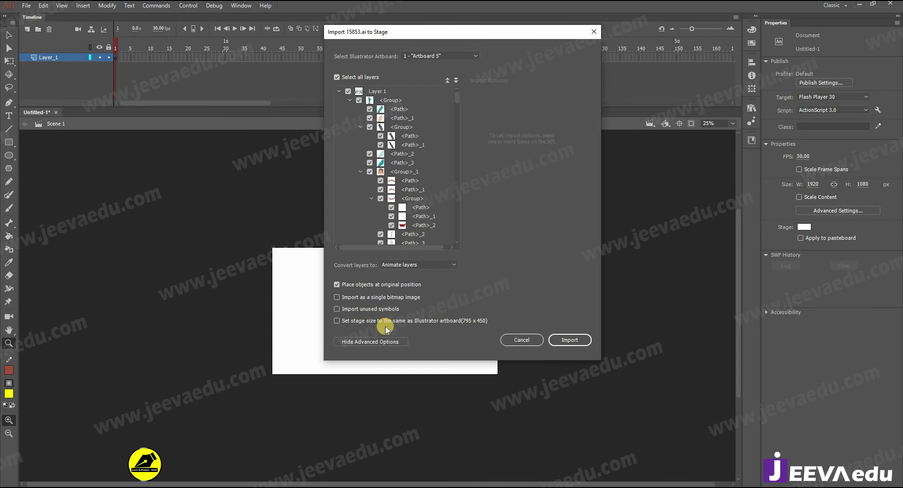
click(570, 341)
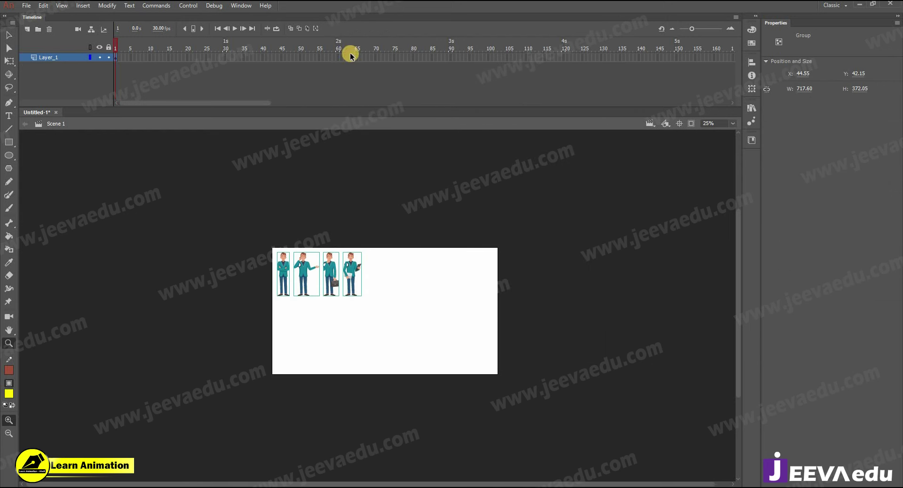
Step: Enlarge the imported characters to about 990 px high and delete all but the man with crossed arms
drag(354, 276, 413, 311)
key(q)
drag(486, 239, 340, 362)
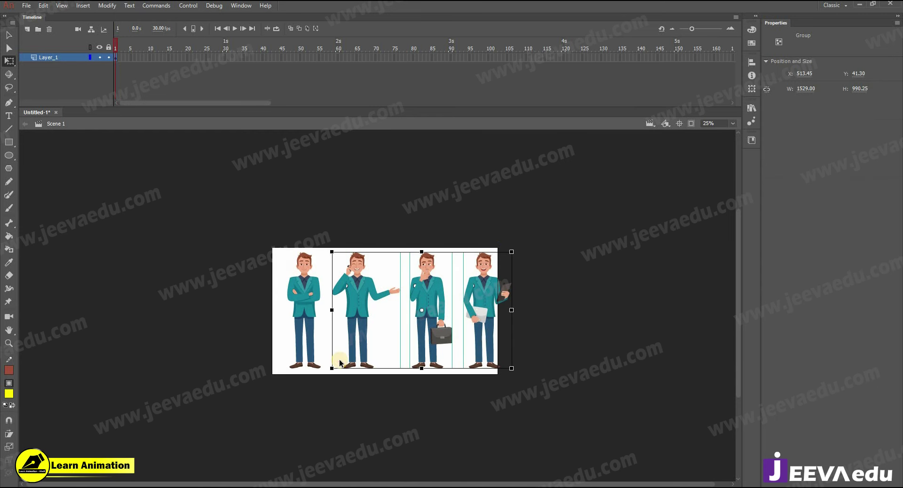
key(Delete)
Step: Move the crossed-arms man to the middle of the stage, at about X 825, Y 30, and ungroup him
drag(238, 238, 366, 352)
drag(314, 302, 395, 301)
click(381, 306)
key(v)
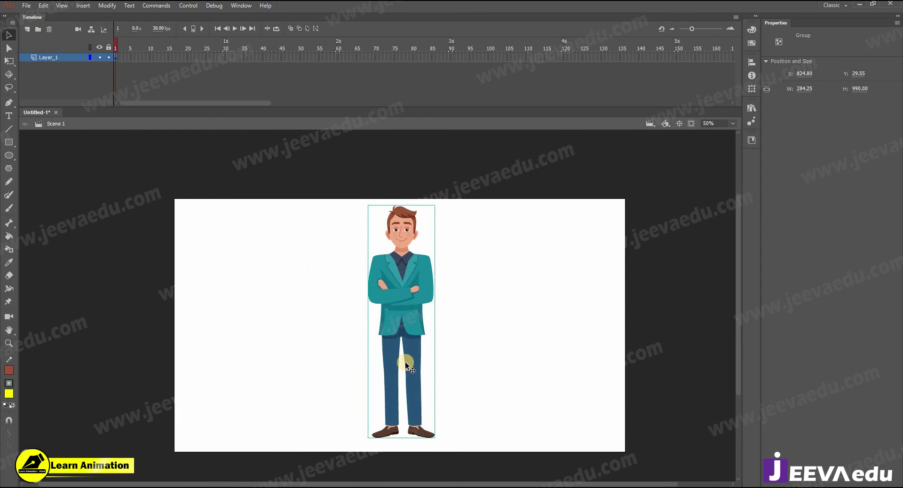
key(ctrl+shift+g)
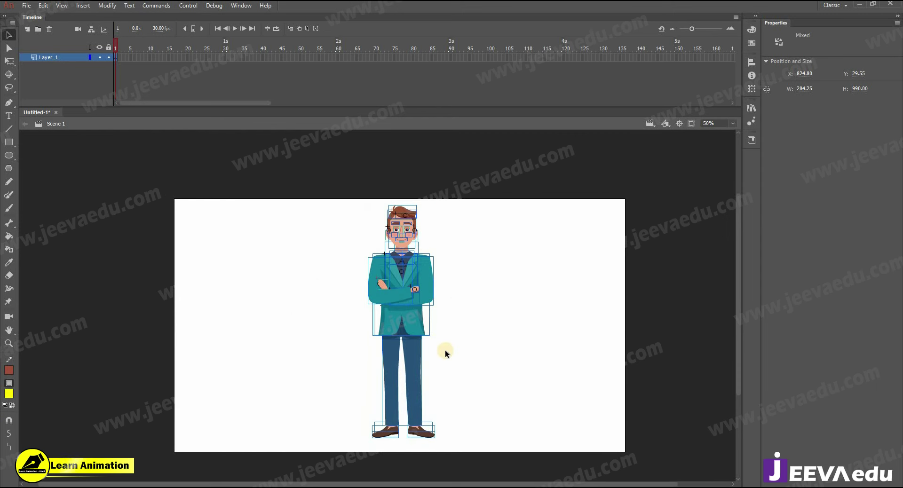
Step: Examine the separate pieces of the man's face, hair and jacket up close, with the selection outlines shown
key(z)
click(409, 264)
click(399, 308)
drag(401, 325, 439, 379)
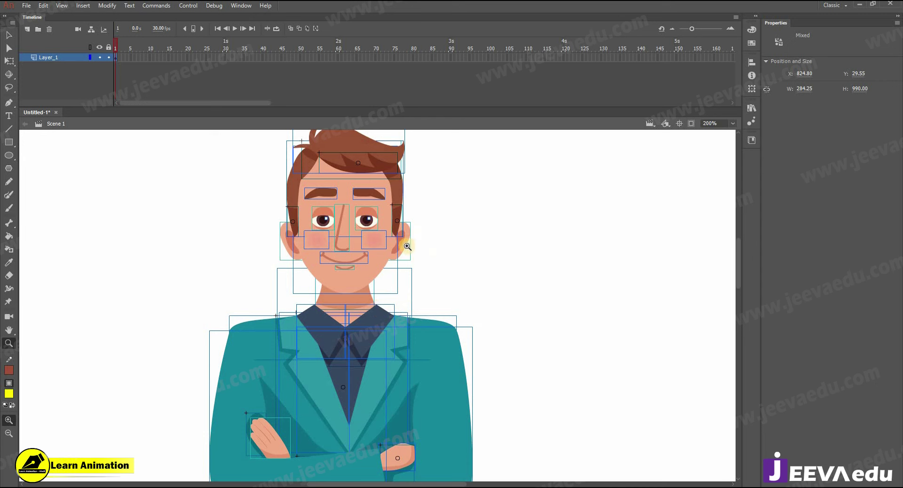
click(378, 245)
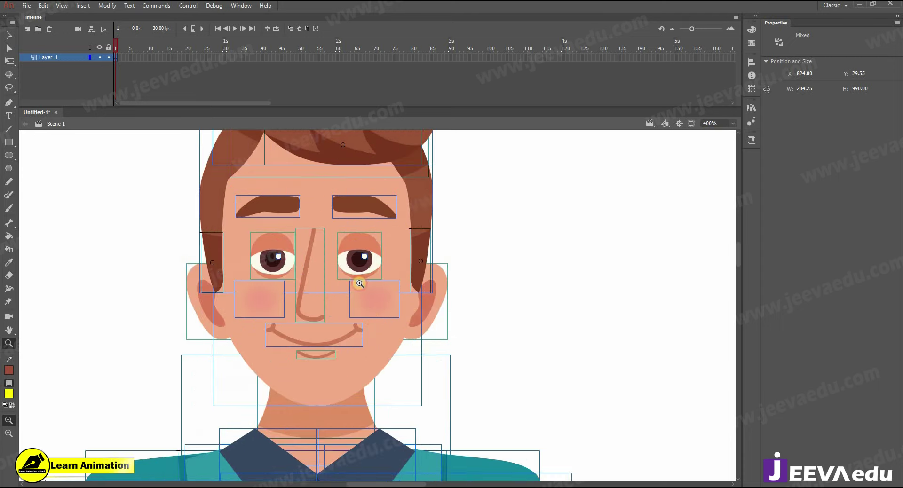
click(364, 295)
alt+click(370, 319)
alt+click(370, 365)
key(v)
click(455, 273)
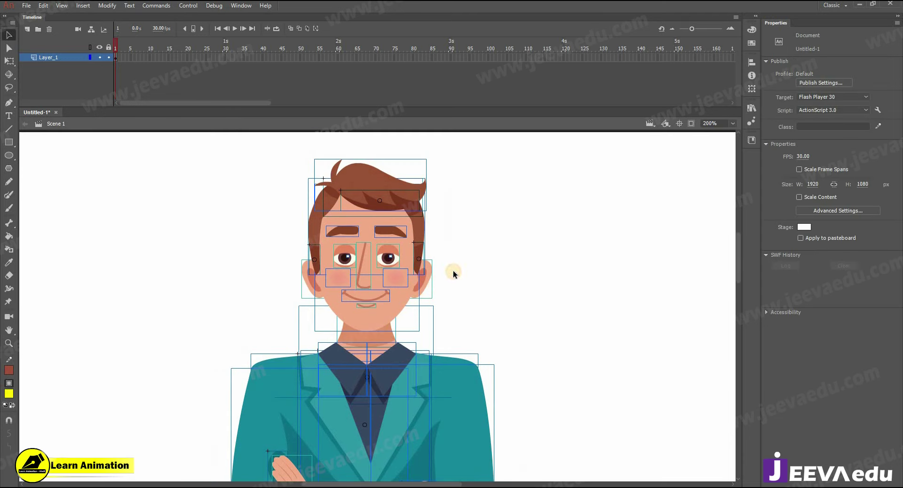
key(z)
alt+click(409, 383)
alt+click(382, 374)
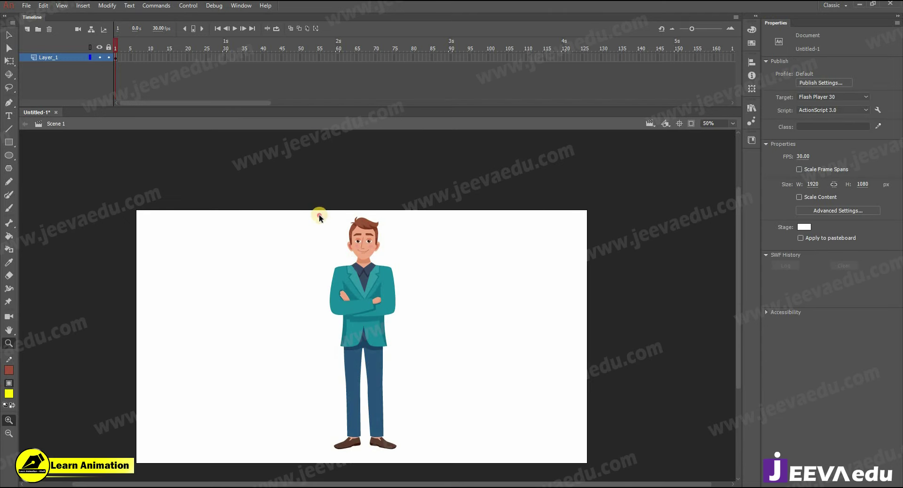
Step: Select the man's ungrouped parts on the stage and inspect how his head and upper body are divided
key(v)
drag(319, 214, 446, 482)
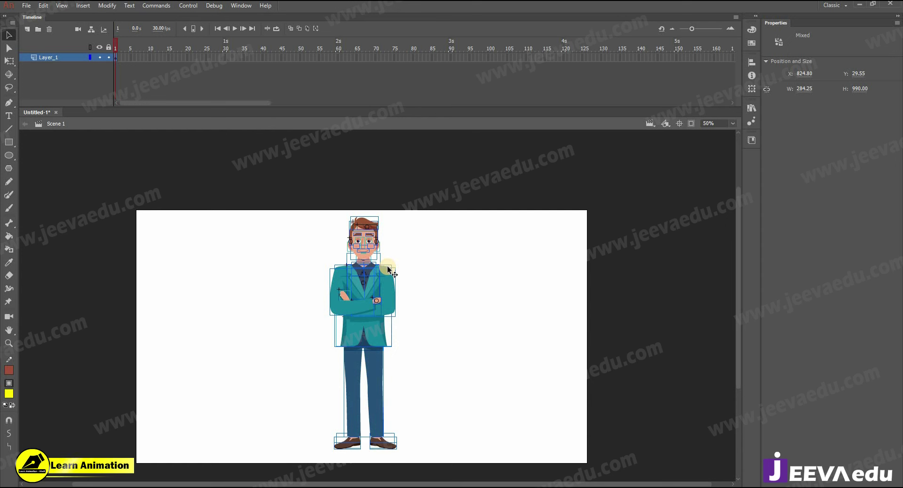
key(z)
click(364, 270)
click(386, 291)
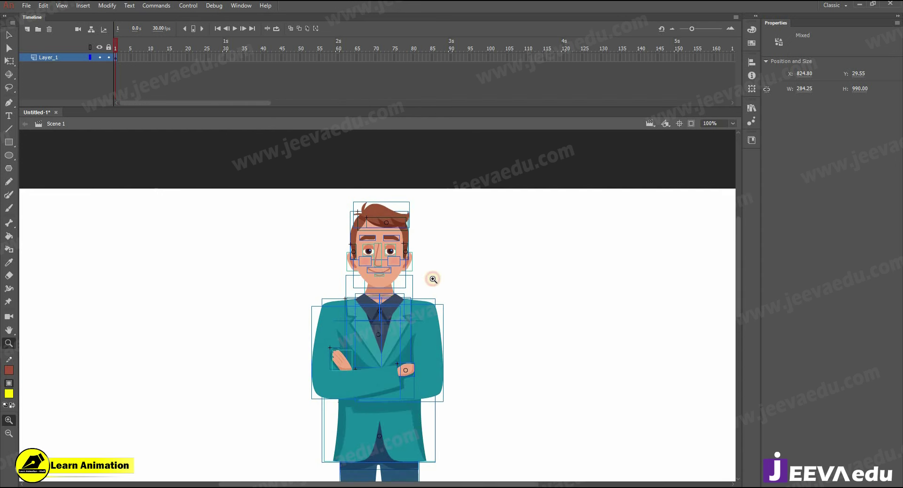
key(v)
click(449, 265)
key(z)
alt+click(403, 283)
key(v)
drag(280, 209, 435, 441)
key(z)
alt+click(401, 379)
key(v)
key(ctrl+equal)
key(ctrl+equal)
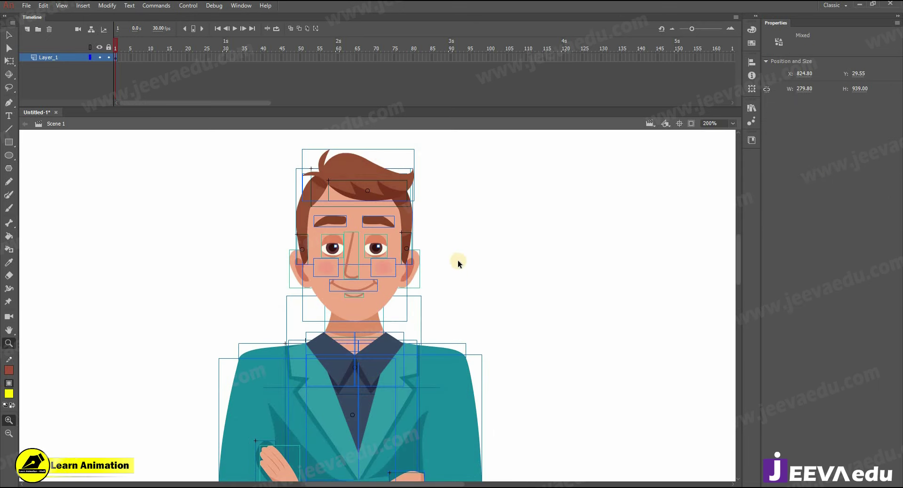
Step: Convert all parts of the man's head into one graphic symbol and cut and paste it back in place
key(ctrl+shift+a)
drag(494, 182, 288, 284)
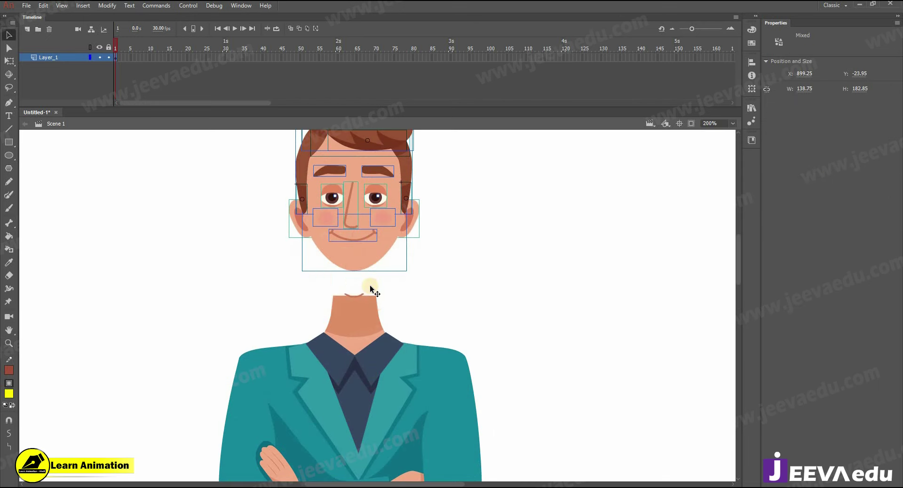
key(ctrl+minus)
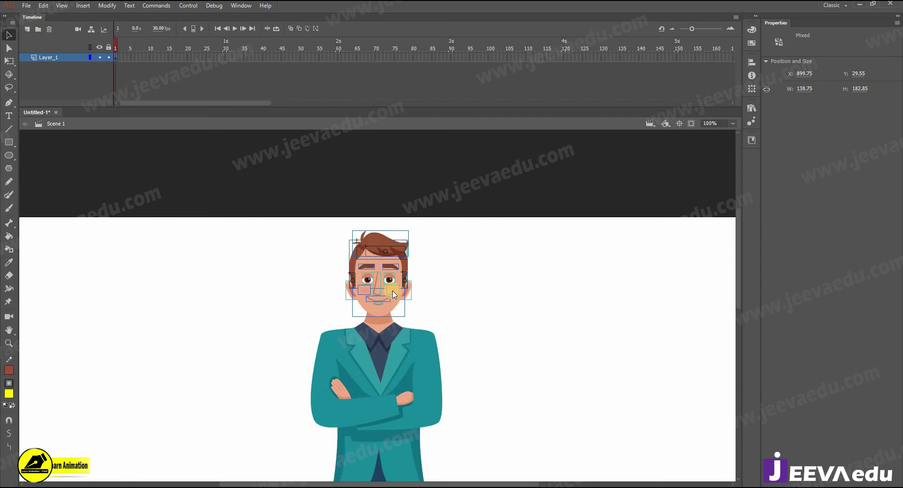
key(F8)
key(Return)
drag(394, 309, 354, 289)
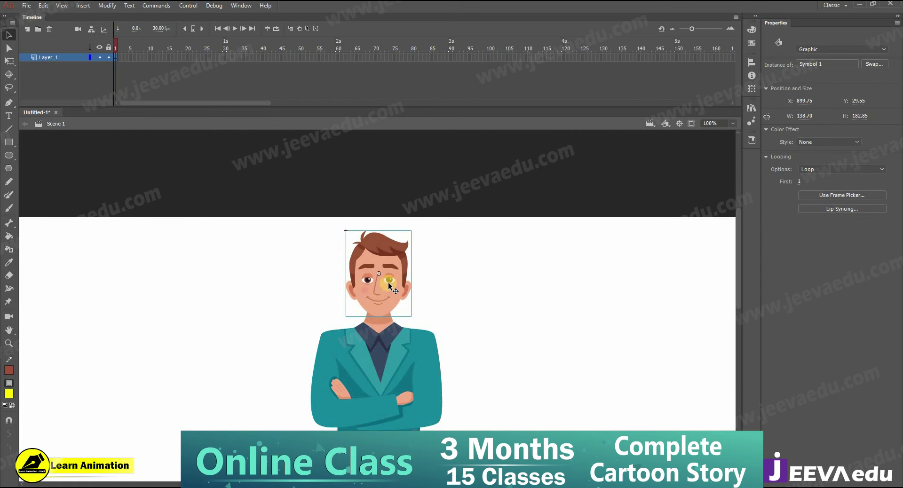
key(ctrl+x)
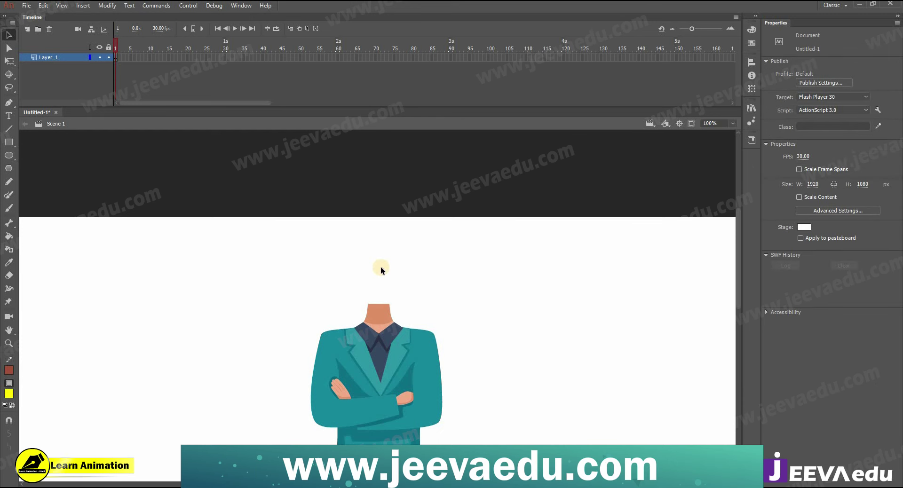
key(ctrl+shift+v)
Step: Select the man's head and all body parts and convert them into a single graphic symbol
key(z)
alt+click(406, 381)
alt+click(406, 382)
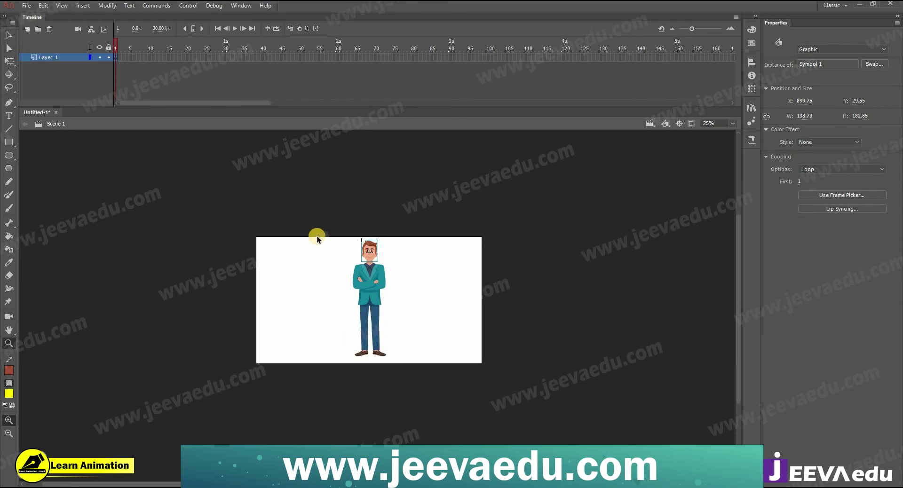
key(v)
key(ctrl+a)
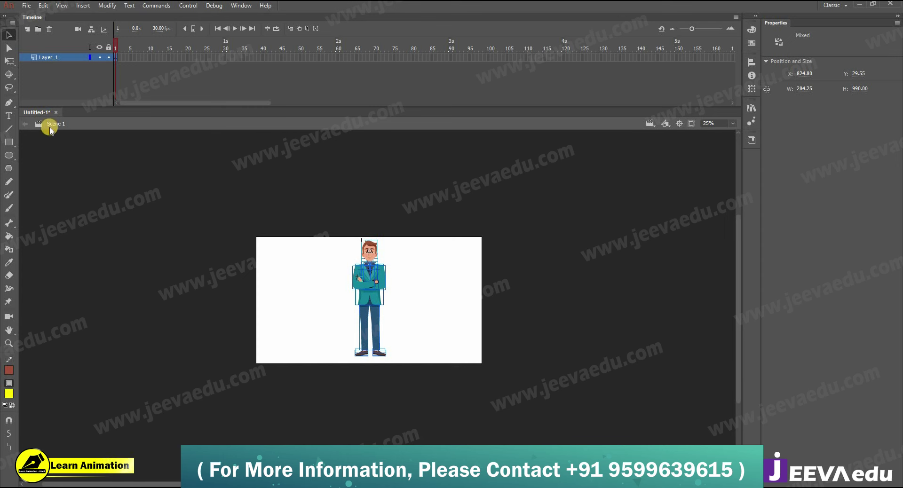
key(F8)
key(Escape)
key(F8)
key(Return)
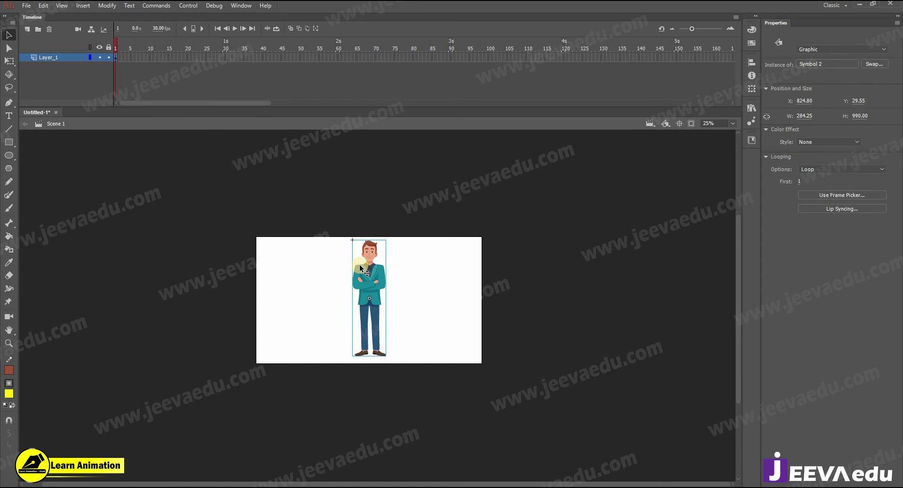
Step: Inside the whole-man symbol, cut the head and paste it in place on a new layer above the body
key(v)
mouse_move(374, 270)
mouse_down()
mouse_move(353, 286)
mouse_move(394, 295)
mouse_move(367, 267)
mouse_up()
key(ctrl+=)
mouse_move(383, 308)
mouse_down()
mouse_move(371, 305)
mouse_move(376, 311)
mouse_up()
double_click(377, 310)
click(422, 228)
click(381, 259)
key(ctrl+x)
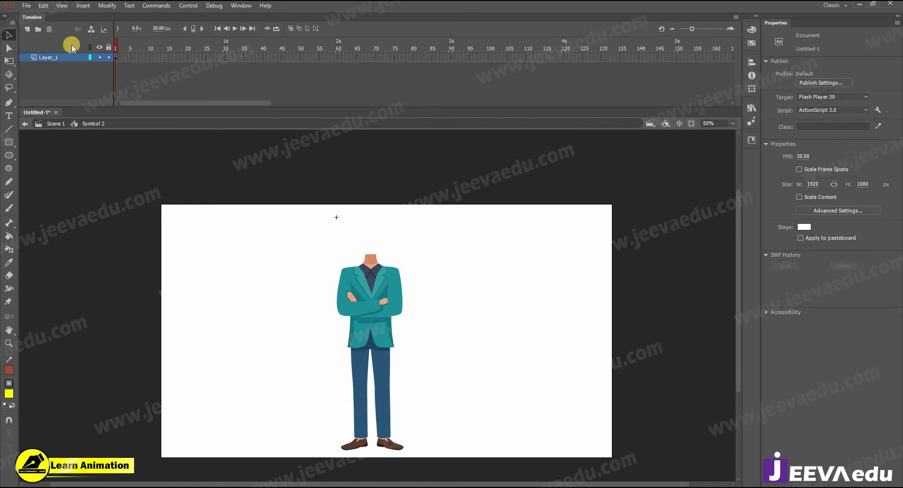
click(27, 29)
right_click(185, 248)
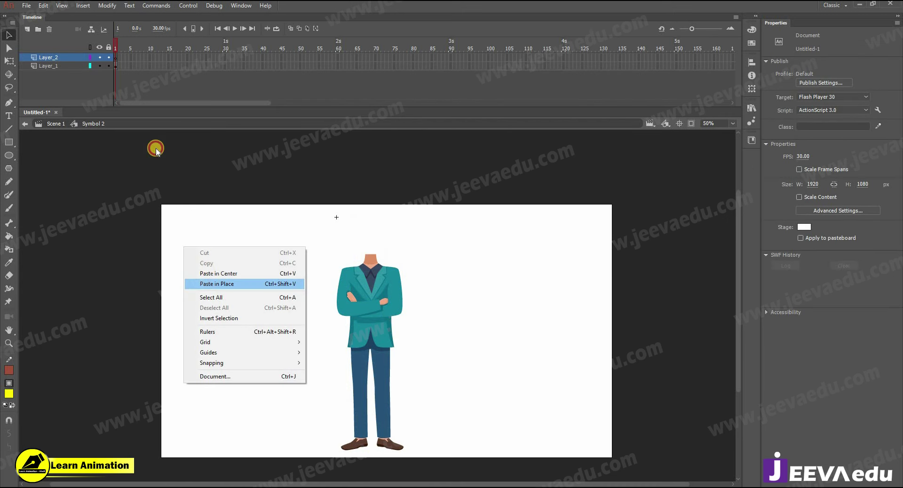
click(211, 284)
Step: Try moving the head and jacket parts independently of each other, undoing the moves
key(ctrl+=)
drag(388, 318, 234, 313)
key(ctrl+z)
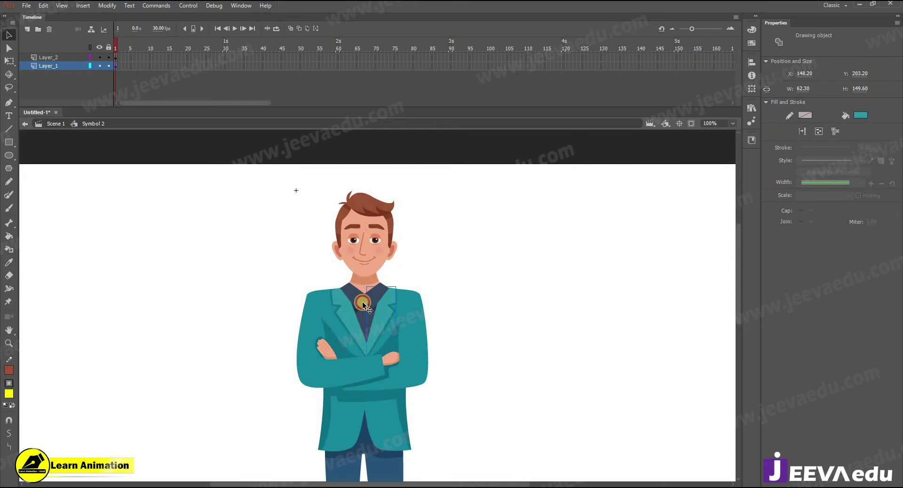
click(371, 242)
key(z)
click(380, 276)
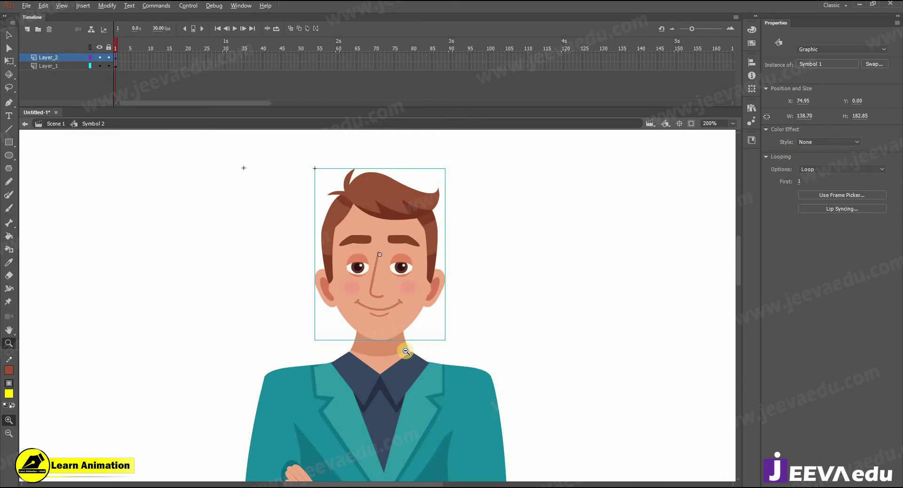
alt+click(379, 253)
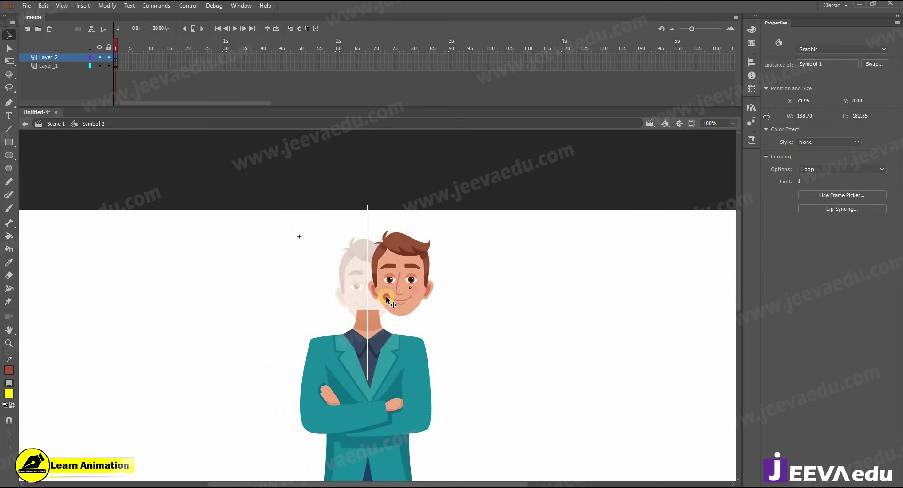
click(382, 311)
key(v)
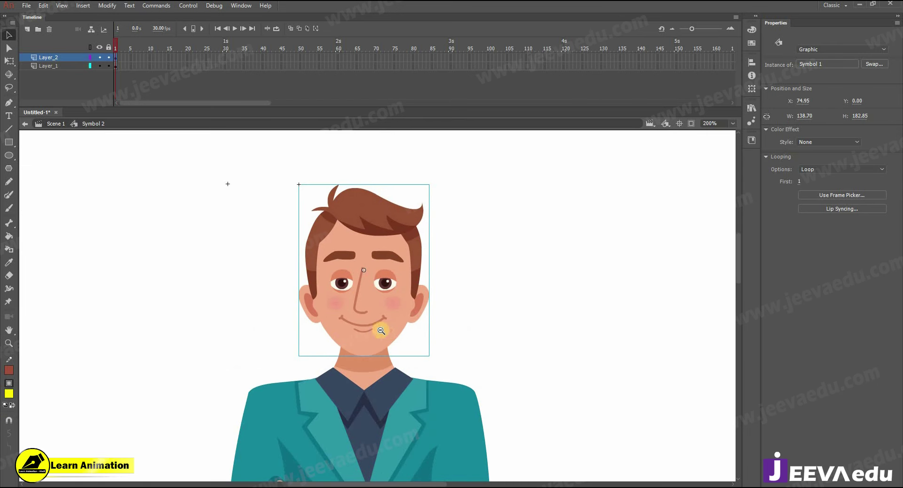
Step: Move the head's transformation point down to the chin and test a rotation, undoing the rotation
alt+click(381, 331)
key(q)
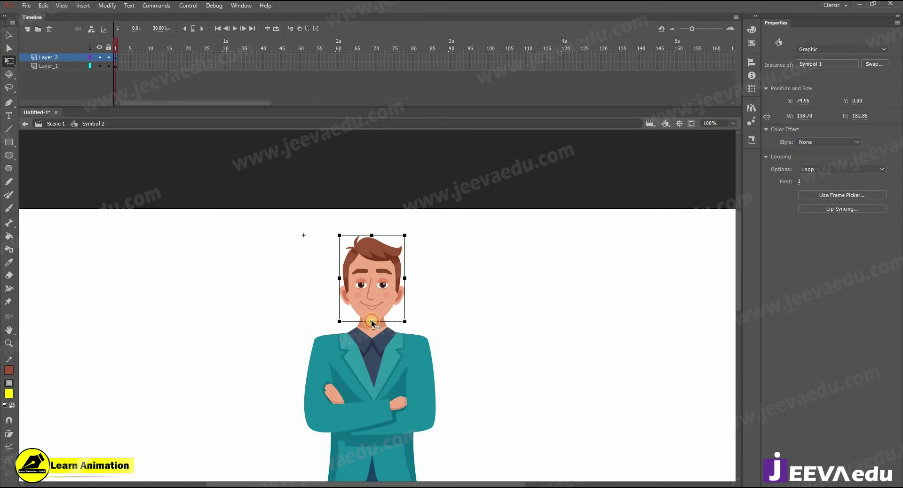
drag(411, 234, 405, 260)
key(ctrl+z)
Step: Extend the frames of both the head and body layers to about frame 148
drag(236, 56, 179, 57)
key(F5)
key(F5)
key(F5)
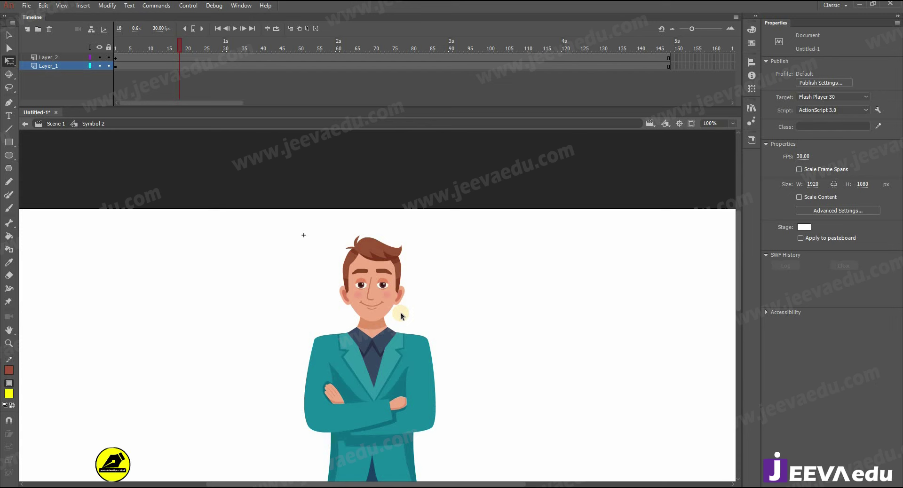
Step: Open the head symbol for editing and deselect its parts
click(374, 335)
key(ctrl+=)
key(v)
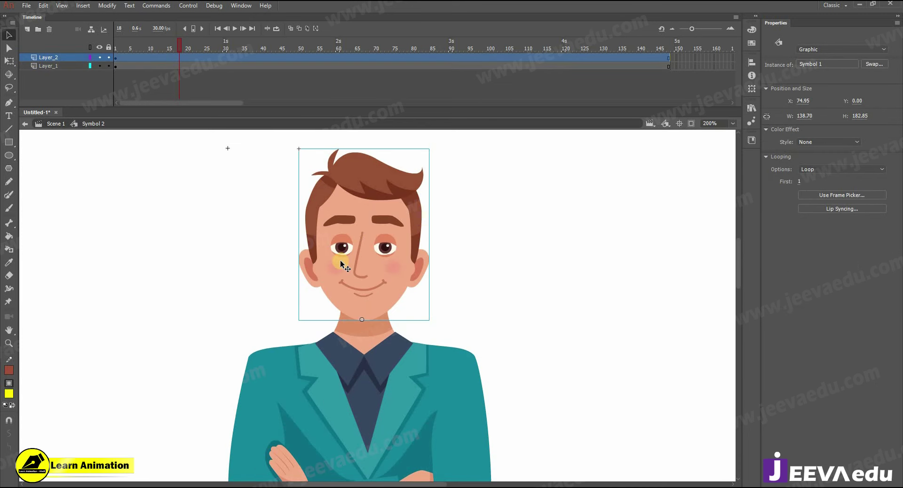
double_click(373, 278)
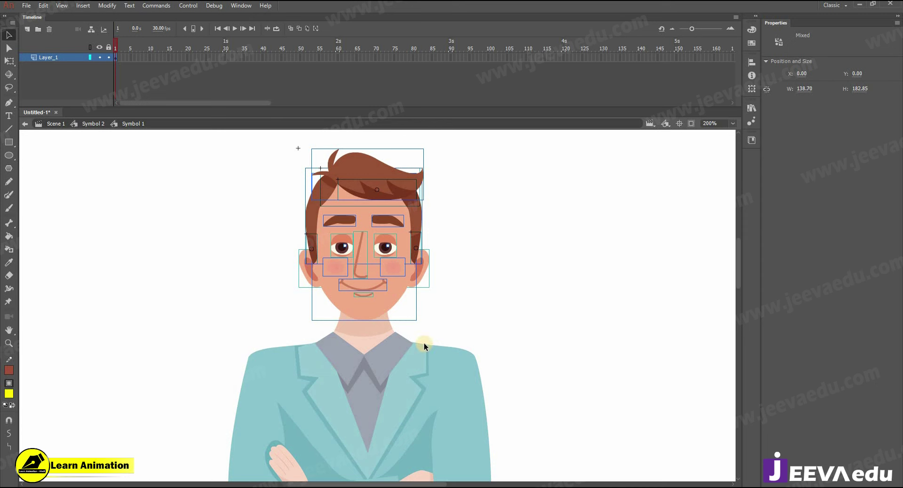
click(485, 285)
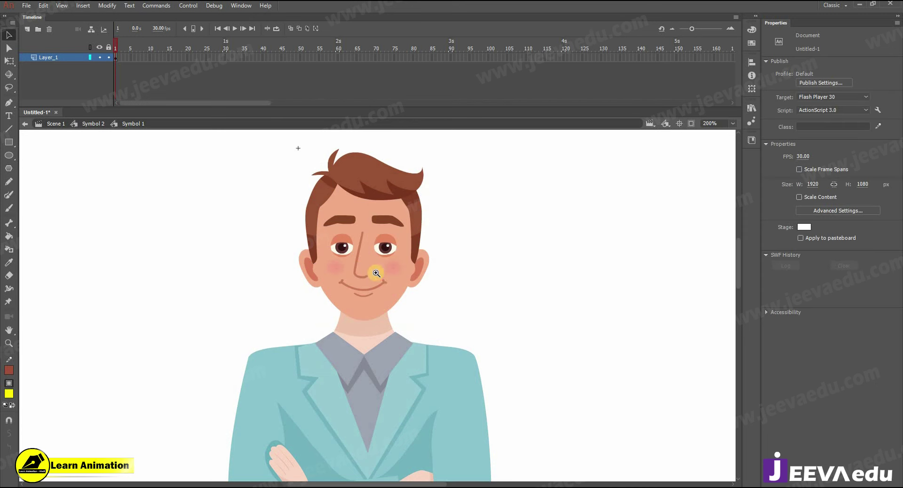
Step: Try moving each eye group away from the face, undoing the moves
key(ctrl+=)
click(322, 263)
drag(322, 263, 114, 254)
key(ctrl+z)
drag(399, 269, 501, 253)
key(ctrl+z)
click(318, 255)
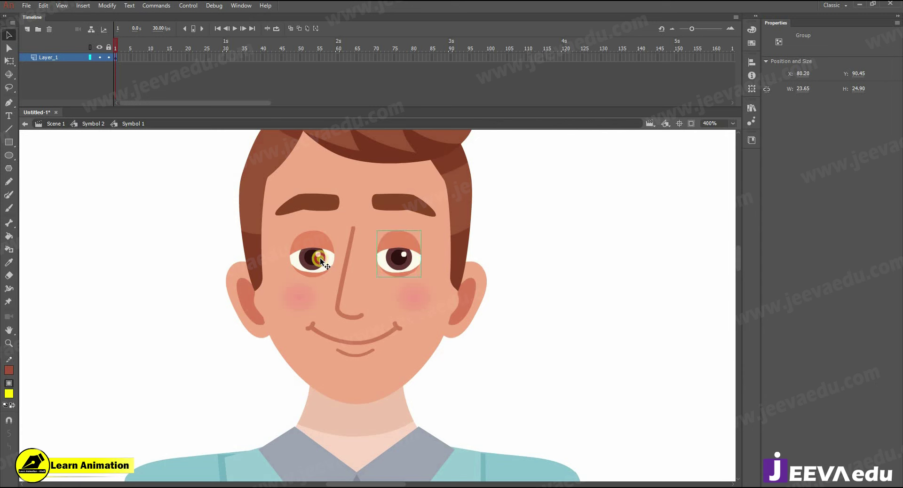
click(310, 259)
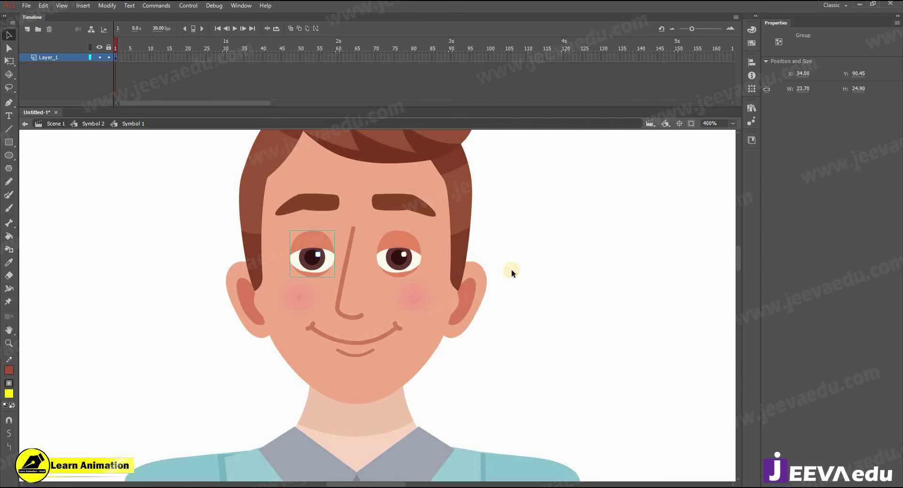
Step: Set the stage color to gray #666666
click(557, 278)
click(804, 227)
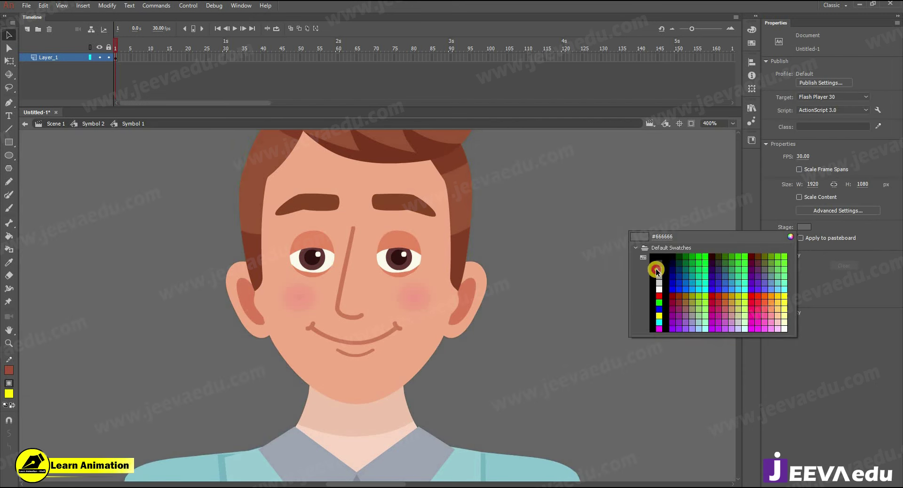
click(658, 269)
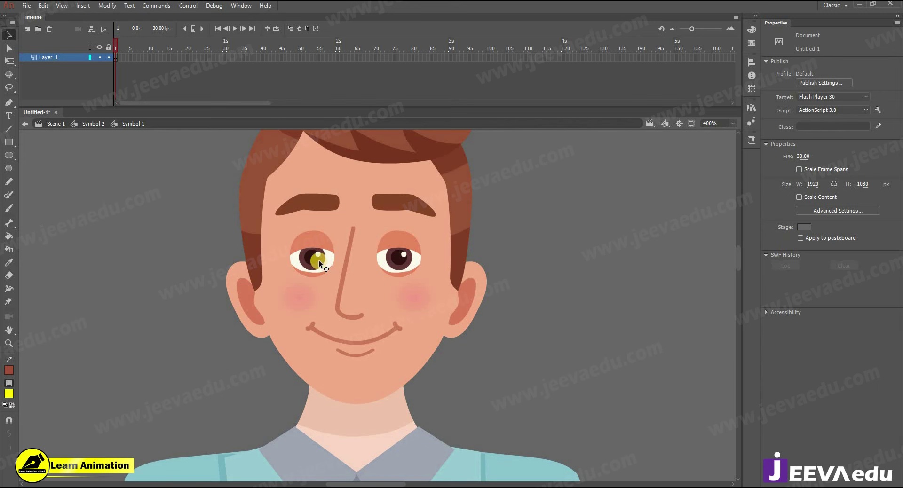
Step: Select both eyes and both eyebrows in the head symbol and convert them into one graphic symbol
drag(323, 257, 181, 249)
key(ctrl+z)
click(318, 247)
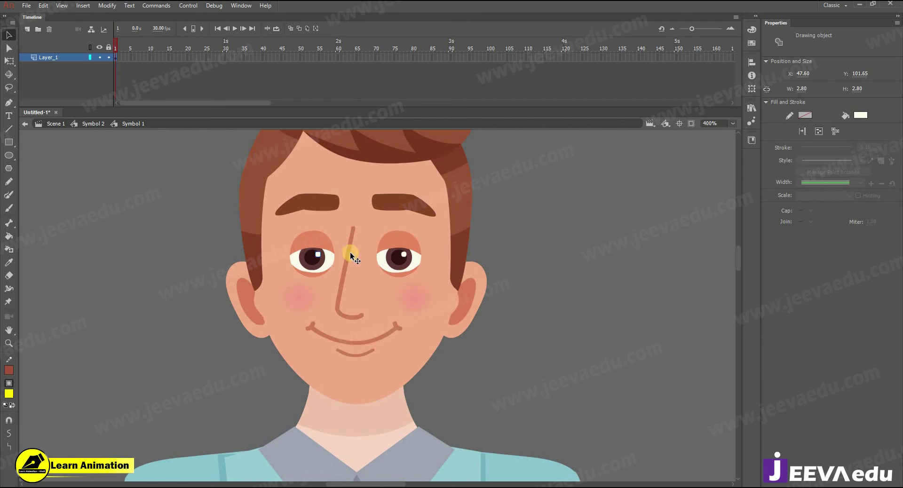
shift+click(407, 248)
drag(403, 261, 390, 248)
key(ctrl+z)
shift+click(415, 203)
key(ctrl+z)
key(F8)
key(Return)
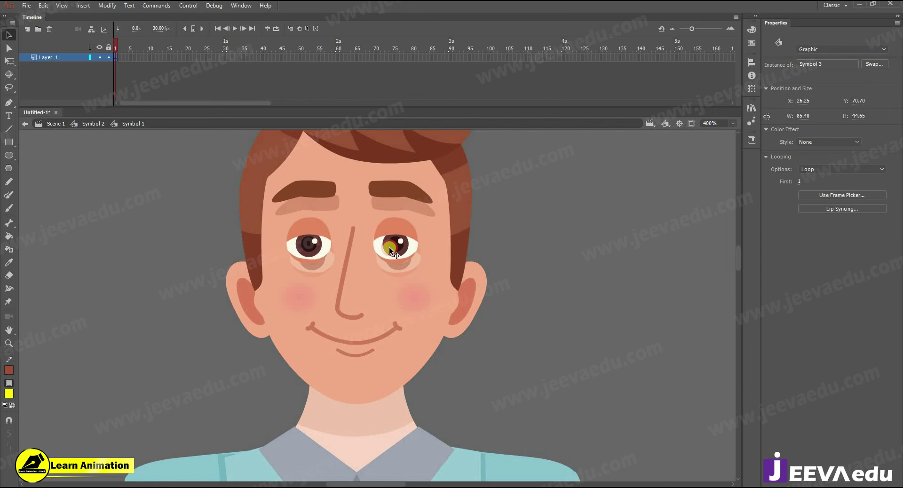
Step: Move the eyes-and-eyebrows symbol onto a new layer above the face, pasting it in place
key(ctrl+x)
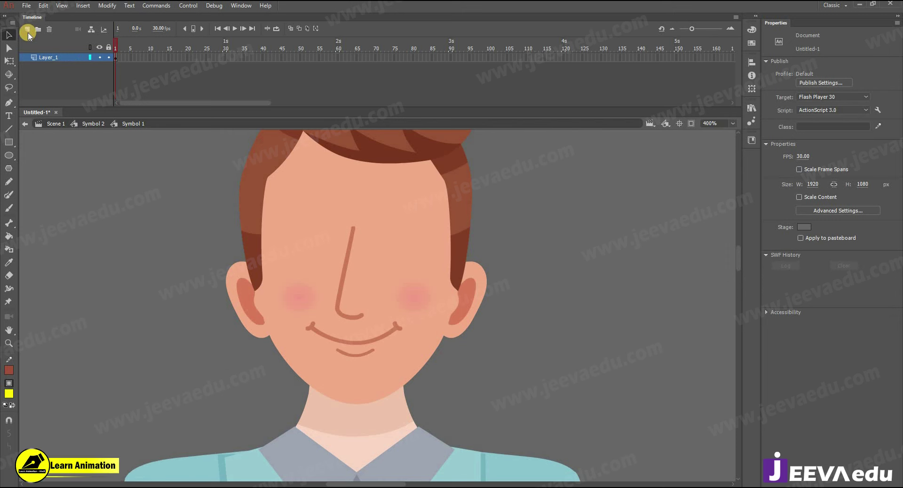
right_click(87, 195)
click(118, 234)
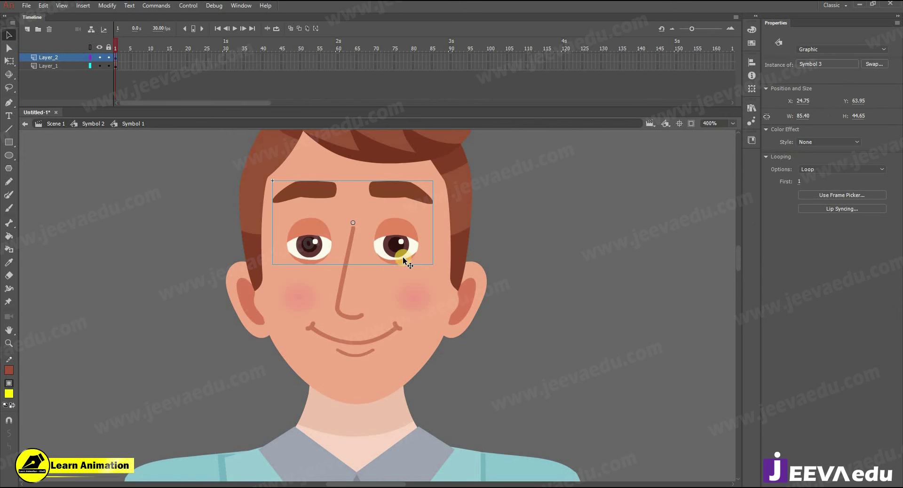
Step: Cut and re-paste the eyes-and-eyebrows symbol in place and nudge it down to Y 64.95
key(ctrl+minus)
key(v)
key(ctrl+x)
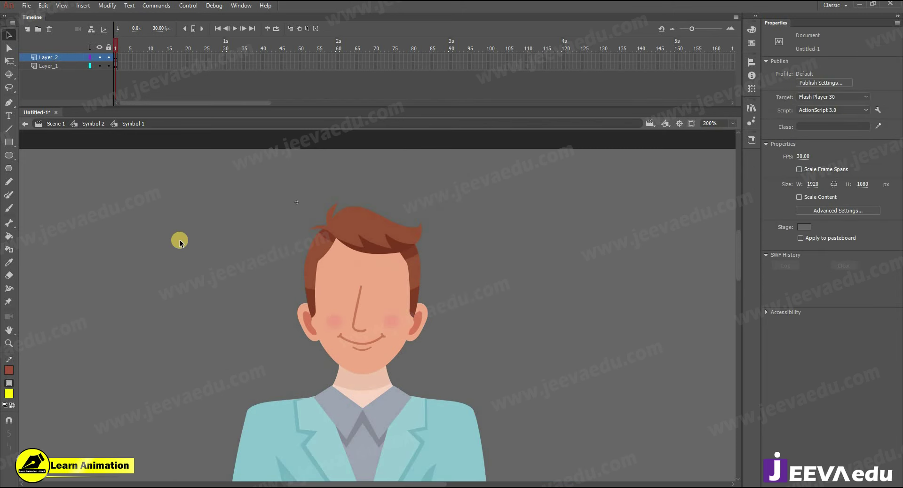
right_click(171, 222)
click(221, 261)
key(Down)
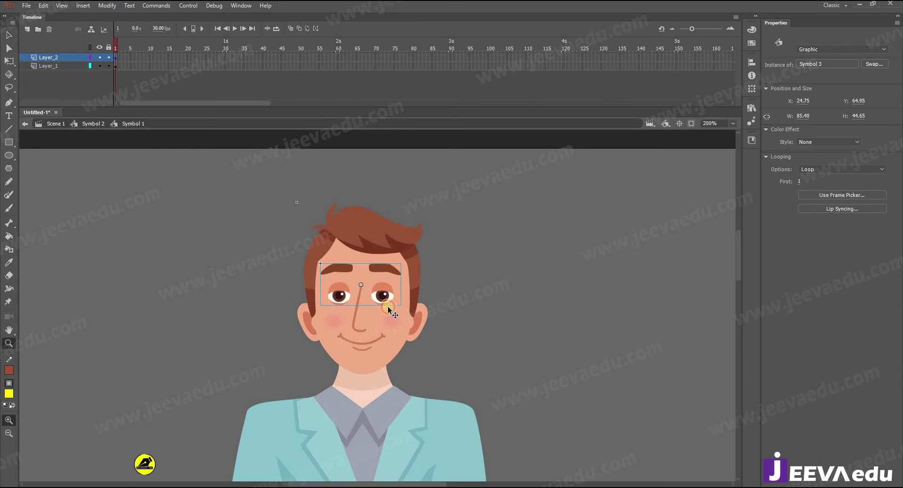
key(ctrl+=)
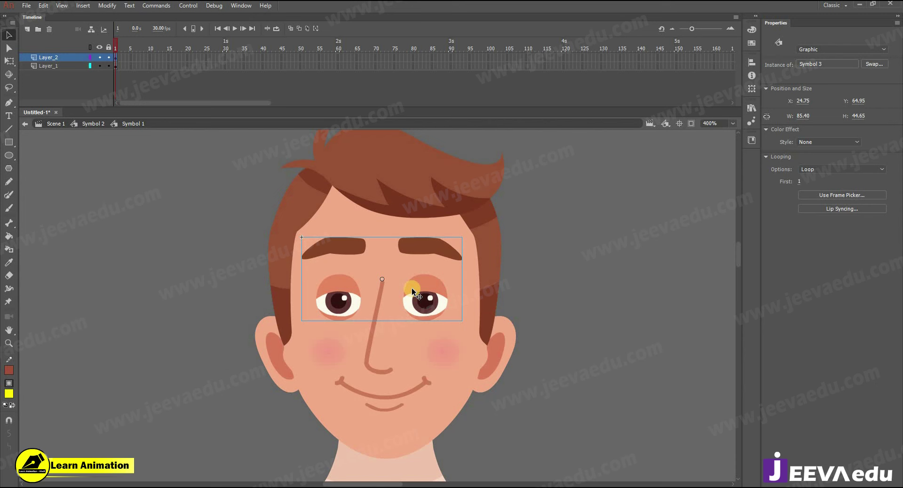
Step: Hide the eyes layer and try moving the nose, undoing the move
click(99, 57)
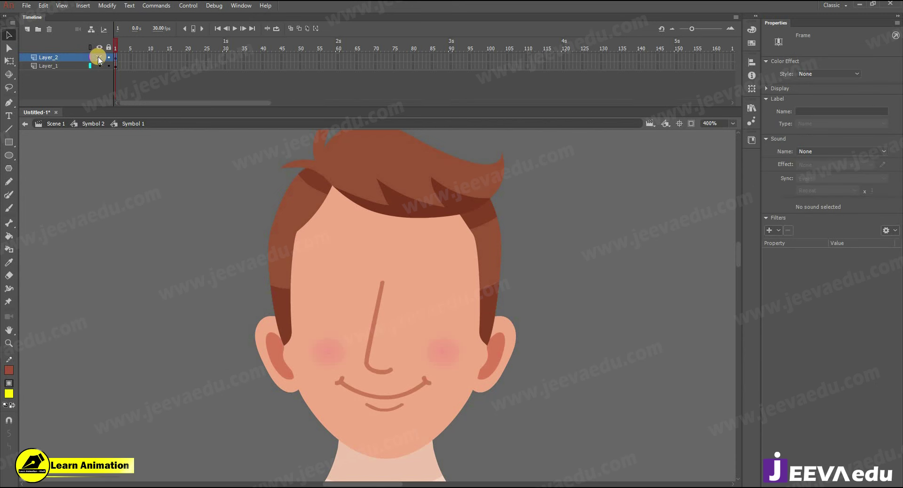
ctrl+alt+click(365, 338)
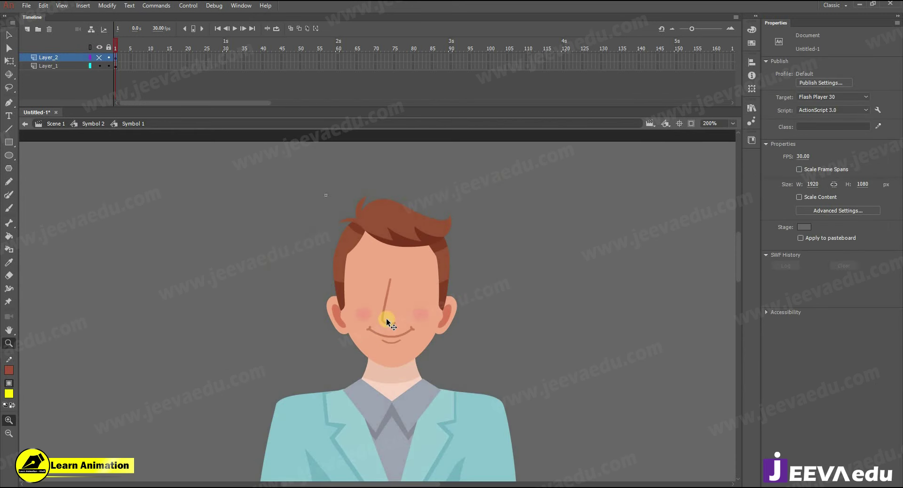
ctrl+click(386, 318)
drag(381, 321, 377, 303)
key(ctrl+z)
key(ctrl+z)
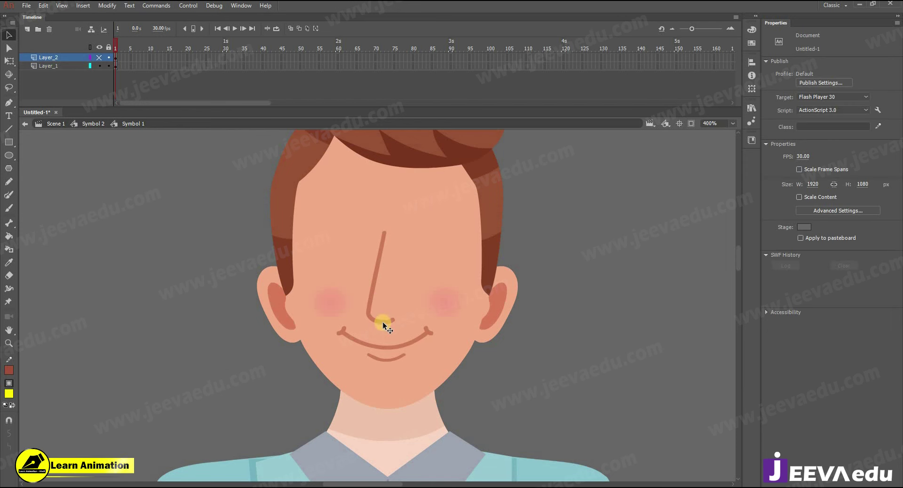
key(ctrl+z)
click(383, 323)
click(334, 236)
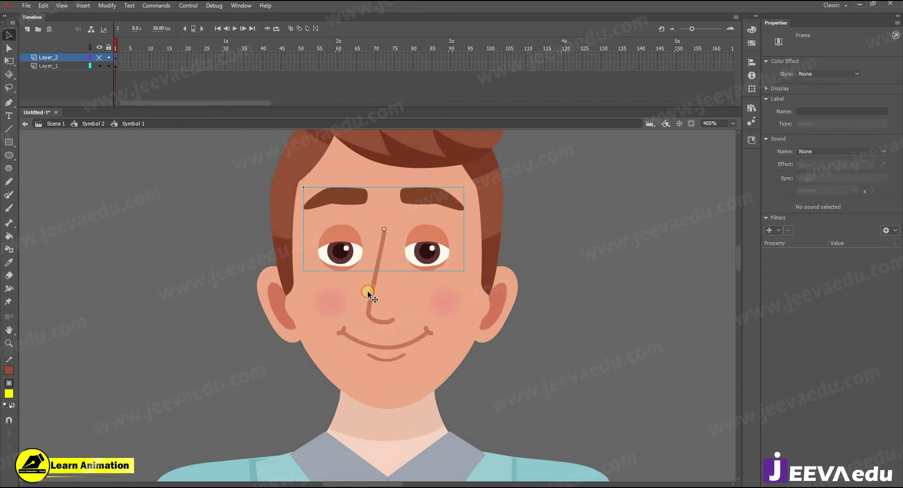
Step: Cut the nose and paste it in place on a new layer above the face layer
click(372, 319)
key(ctrl+x)
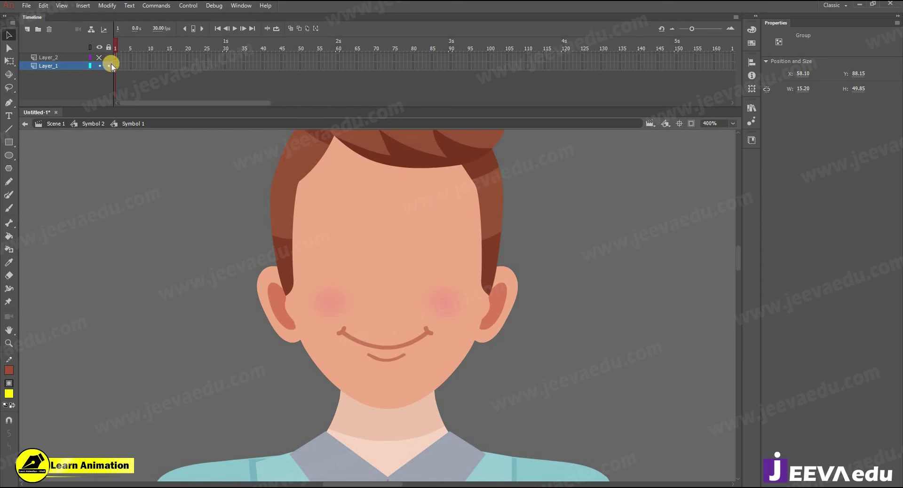
click(27, 30)
click(103, 265)
right_click(103, 266)
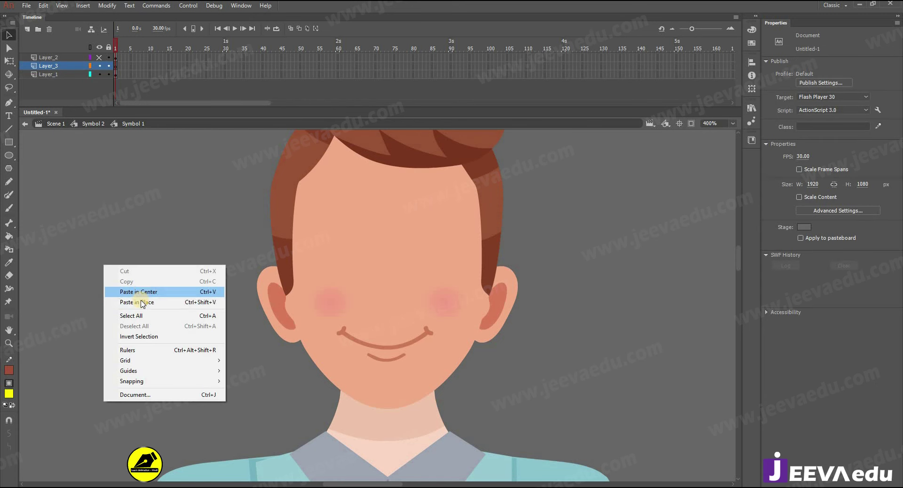
click(142, 301)
Step: Convert the nose into a graphic symbol and hide its layer
key(F8)
key(Return)
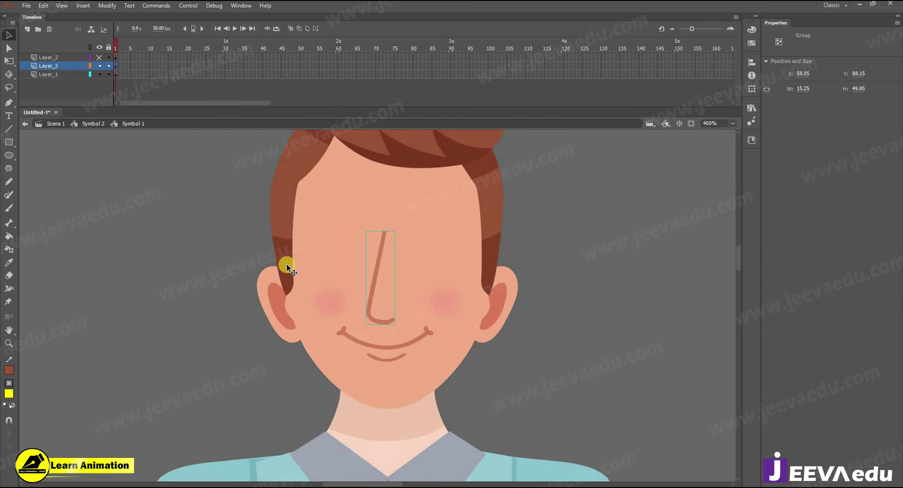
click(100, 66)
click(132, 103)
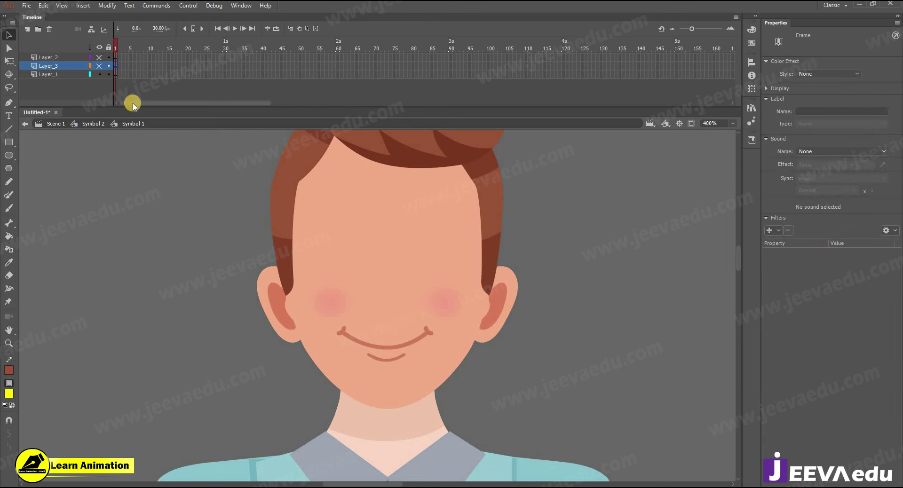
Step: Select the mouth together with the line under it and convert them into one graphic symbol
click(388, 361)
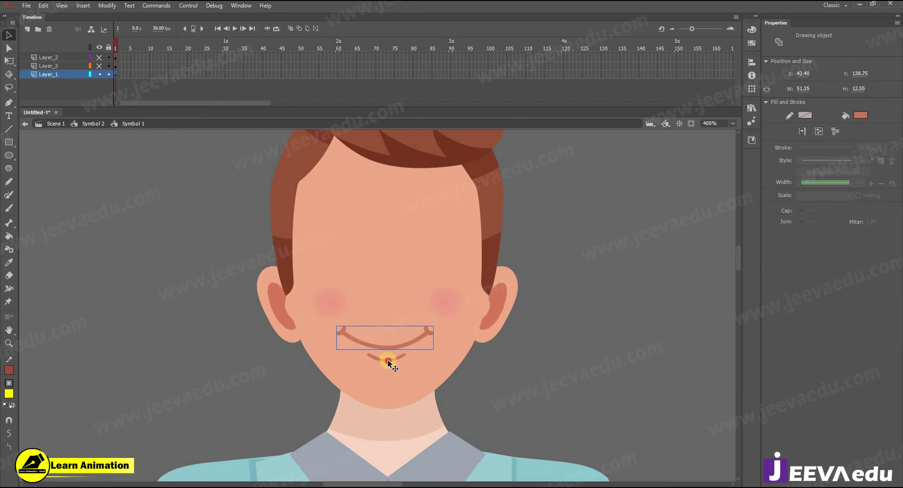
key(F8)
key(Return)
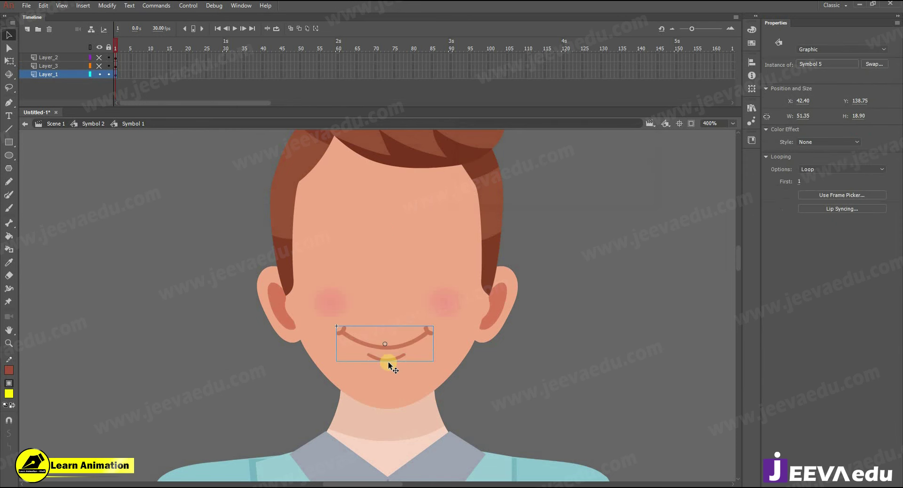
Step: Cut the mouth symbol, paste it in place on a new layer above the face, and hide that layer
key(ctrl+x)
click(48, 30)
right_click(96, 267)
click(137, 305)
key(ctrl+minus)
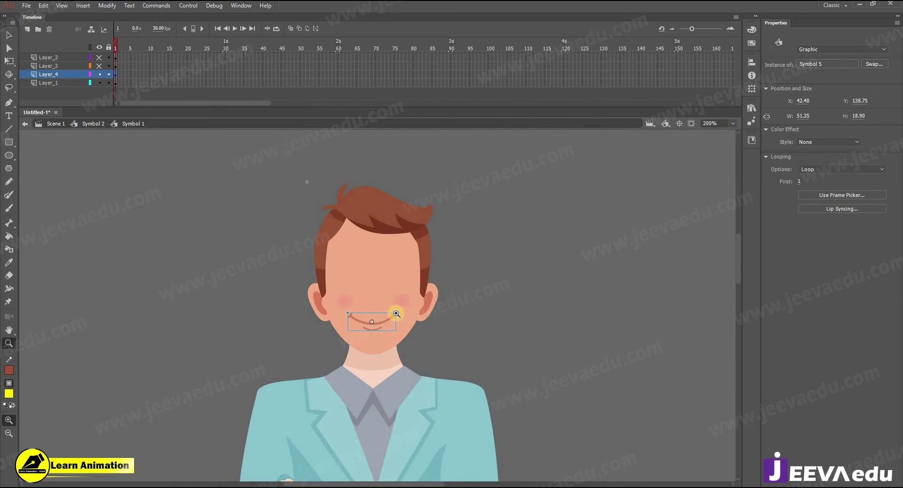
click(99, 75)
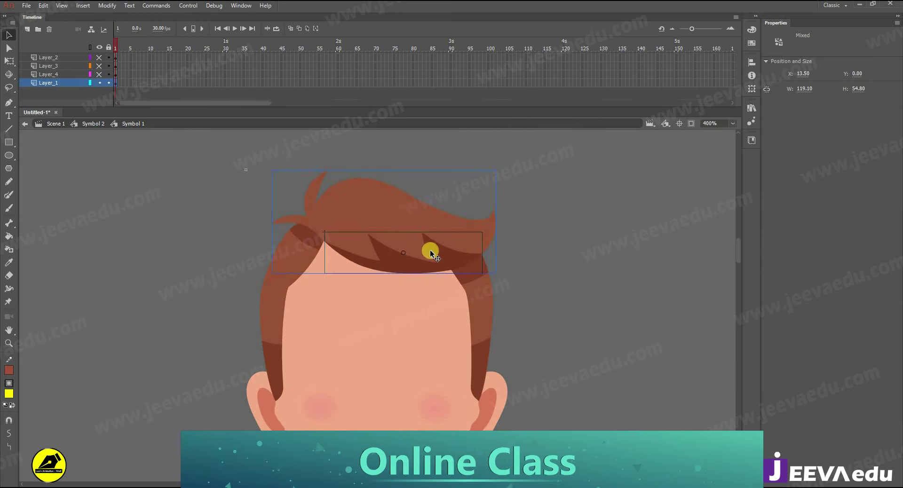
Step: Try moving the selected front hair pieces away from the head, undoing each move
drag(430, 252, 455, 252)
key(ctrl+z)
key(z)
alt+click(376, 315)
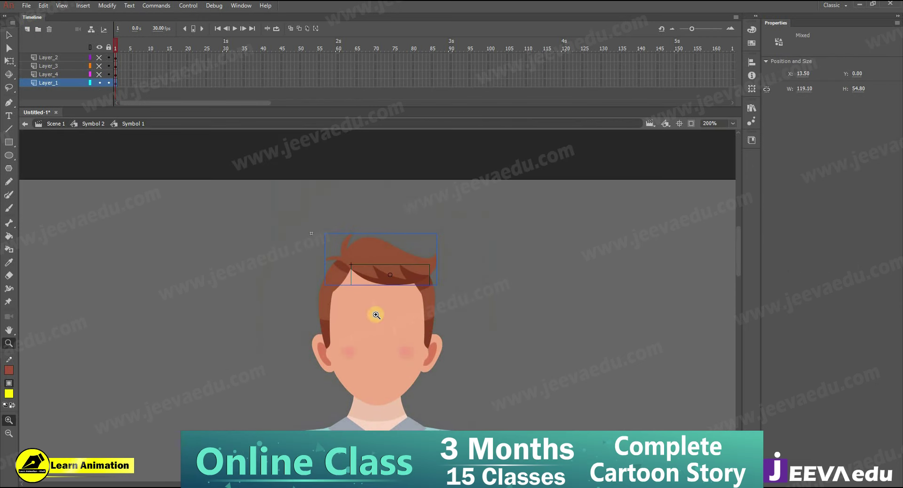
click(385, 276)
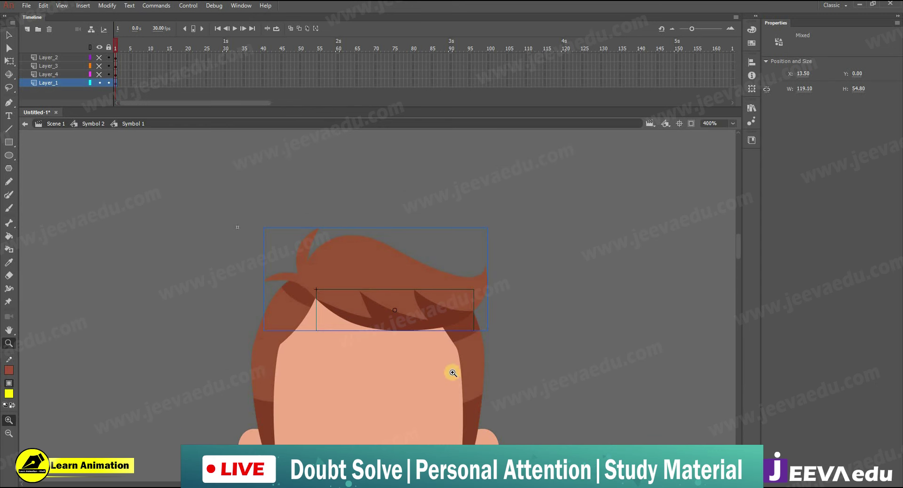
alt+click(411, 353)
key(v)
drag(391, 298, 393, 267)
key(ctrl+z)
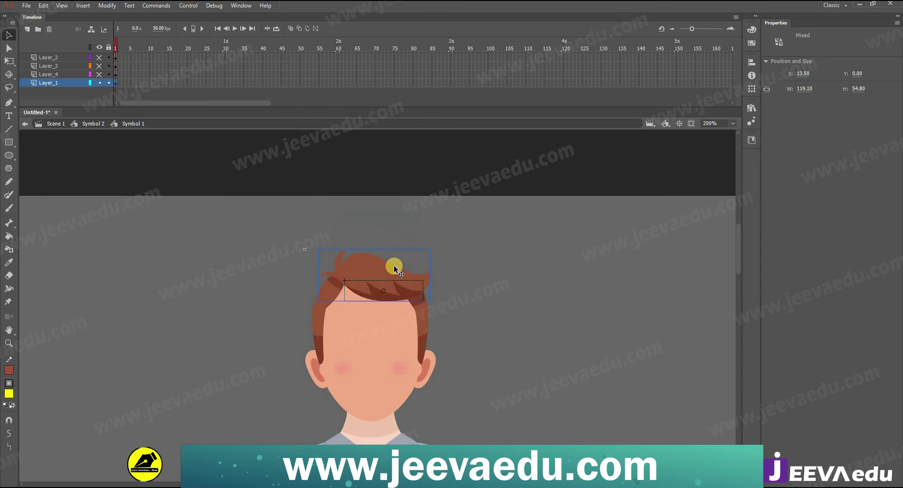
Step: Convert the front hair pieces into one graphic symbol and try transforming it, undoing the changes
key(F8)
key(Return)
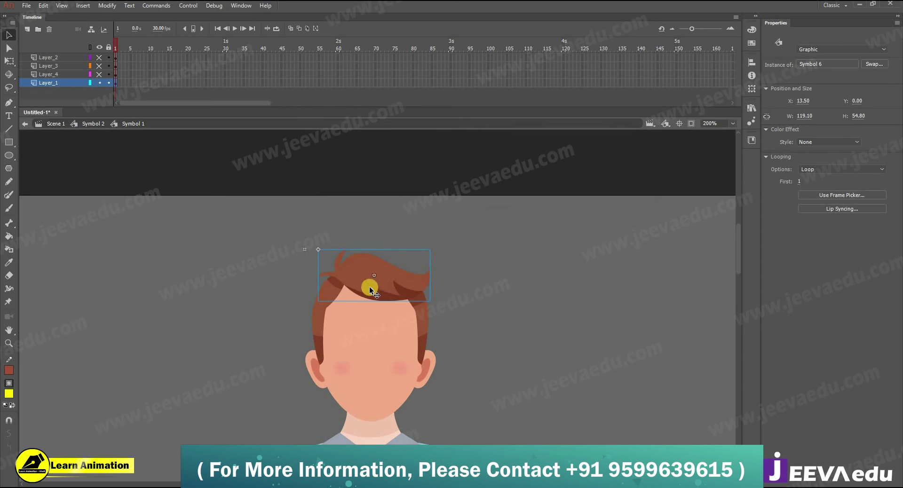
key(q)
drag(379, 272, 391, 236)
key(ctrl+z)
key(ctrl+z)
Step: Cut the front hair symbol and paste it in place on a new layer above the face layer
key(ctrl+x)
key(ctrl+shift+a)
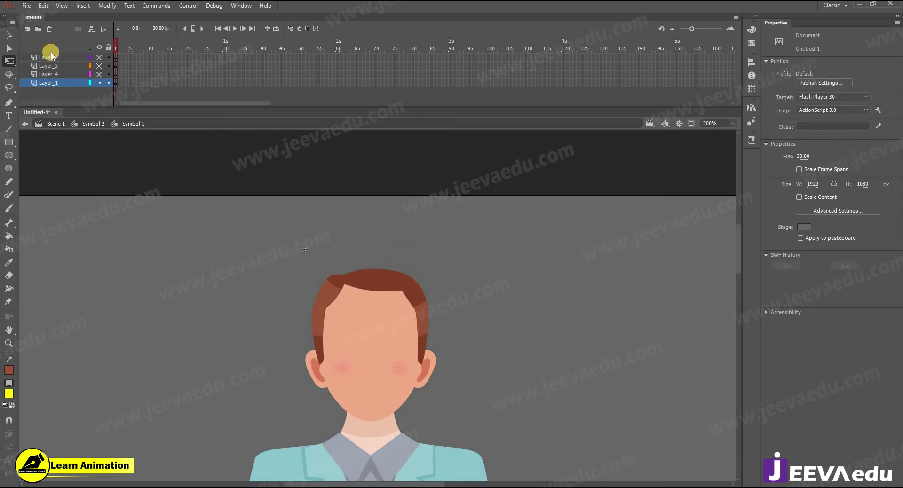
click(28, 30)
right_click(182, 253)
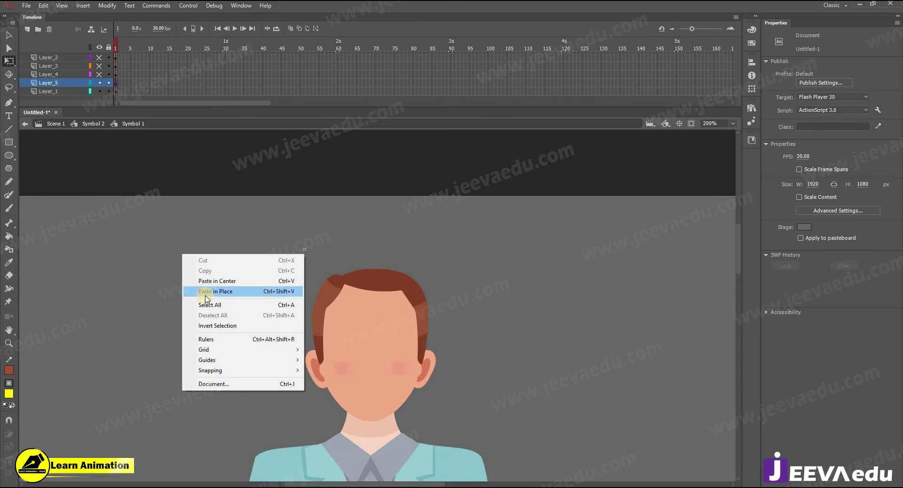
click(197, 290)
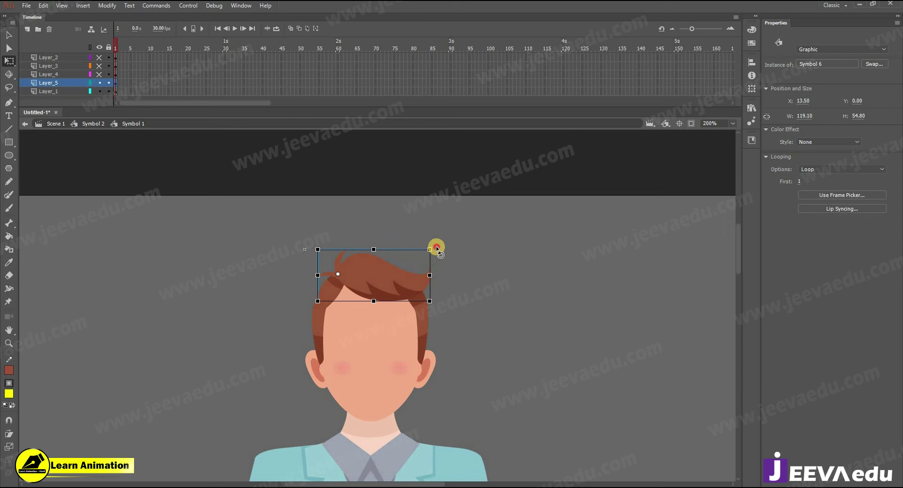
Step: Cut the ear on the left side of the face and paste it in place on a new layer
key(z)
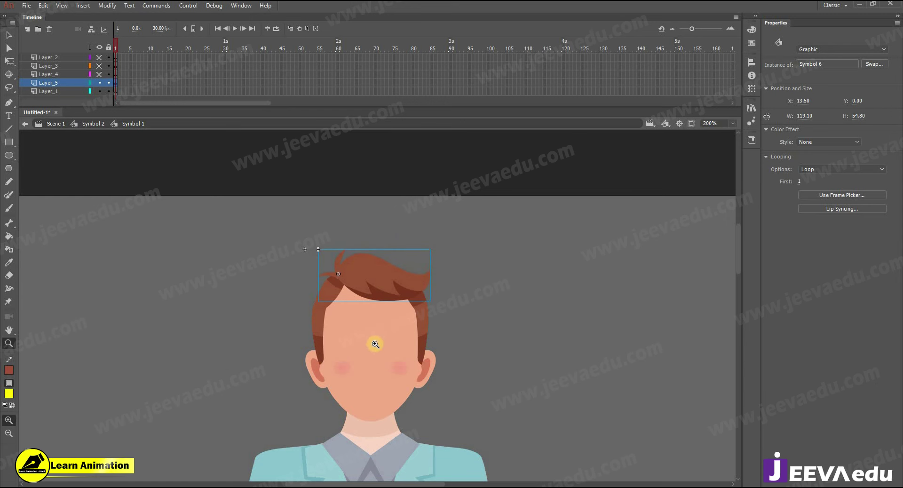
click(375, 344)
alt+click(381, 339)
key(v)
click(321, 328)
key(z)
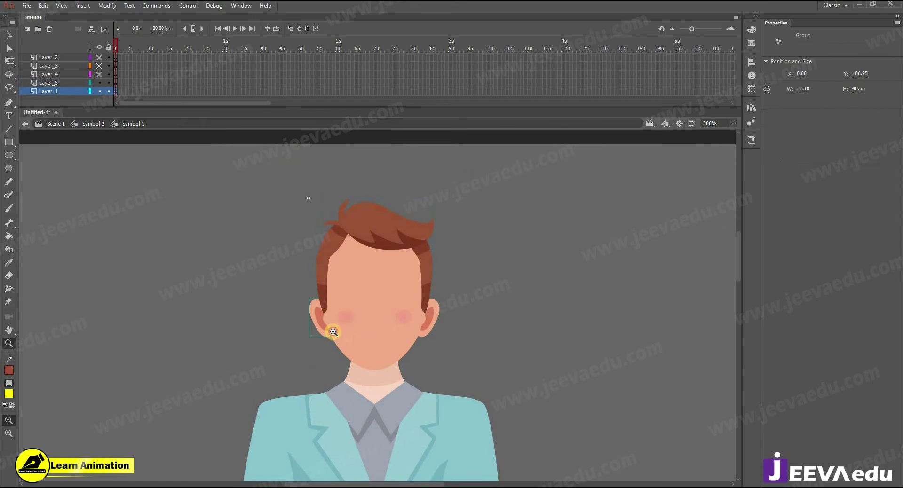
click(333, 332)
key(v)
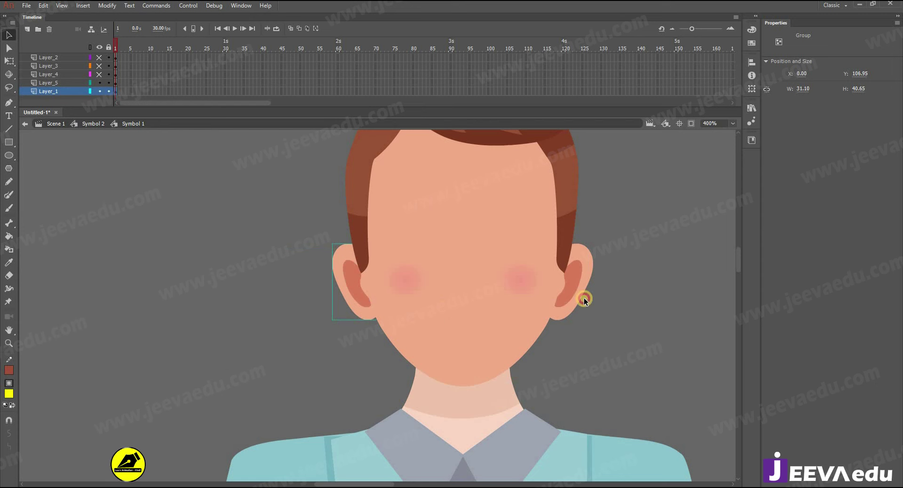
alt+click(428, 307)
key(Delete)
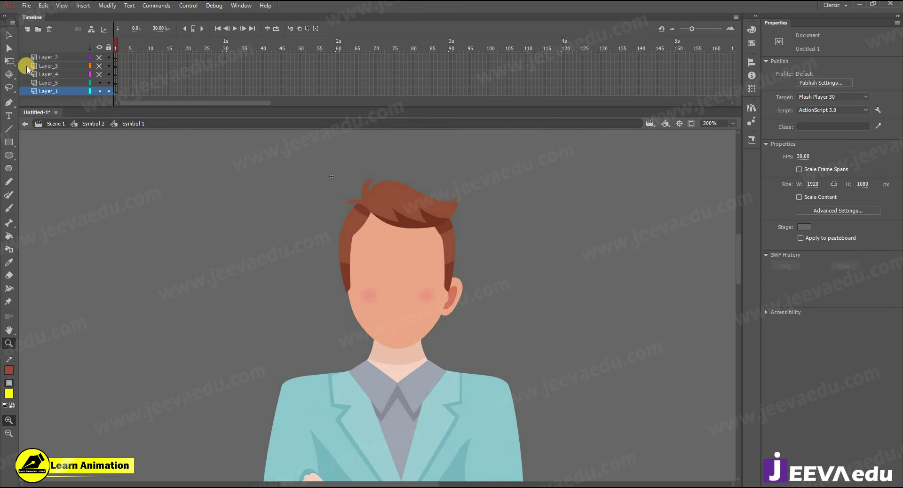
click(29, 34)
right_click(152, 209)
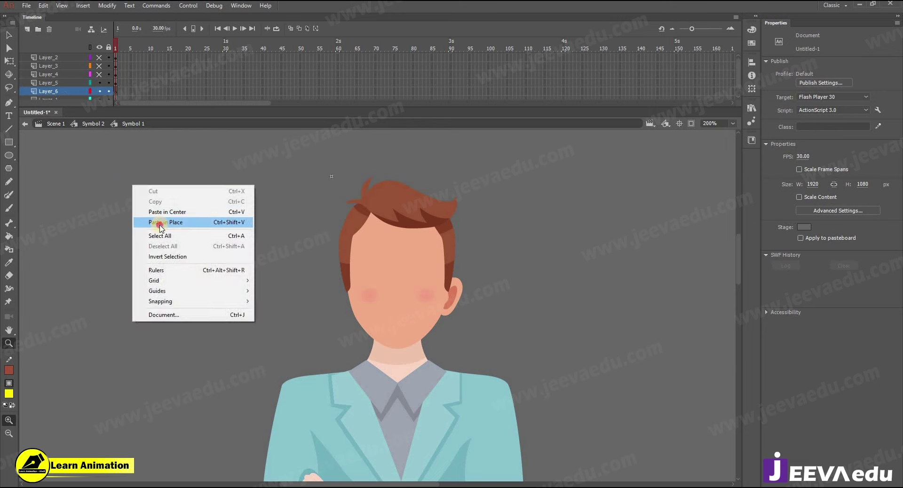
click(145, 231)
Step: Move the left-hand ear's layer below the face layer and convert the ear into a graphic symbol
click(351, 306)
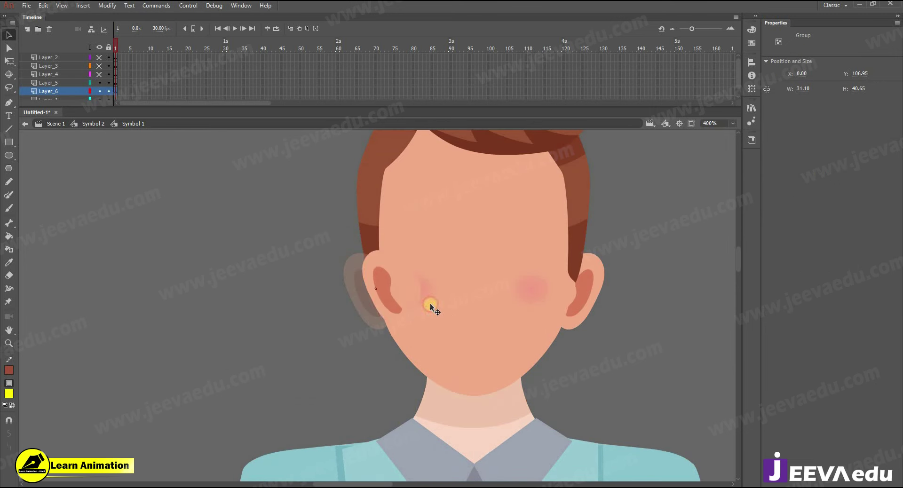
key(v)
drag(58, 91, 59, 106)
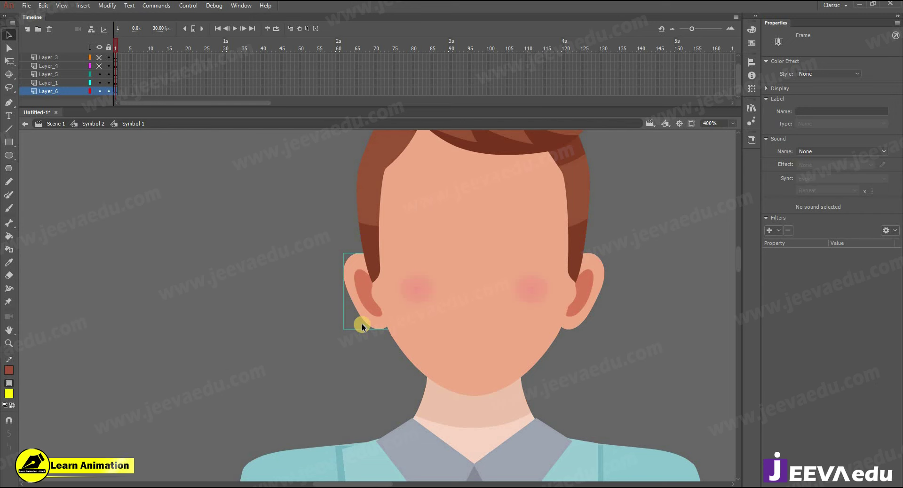
key(F8)
key(Return)
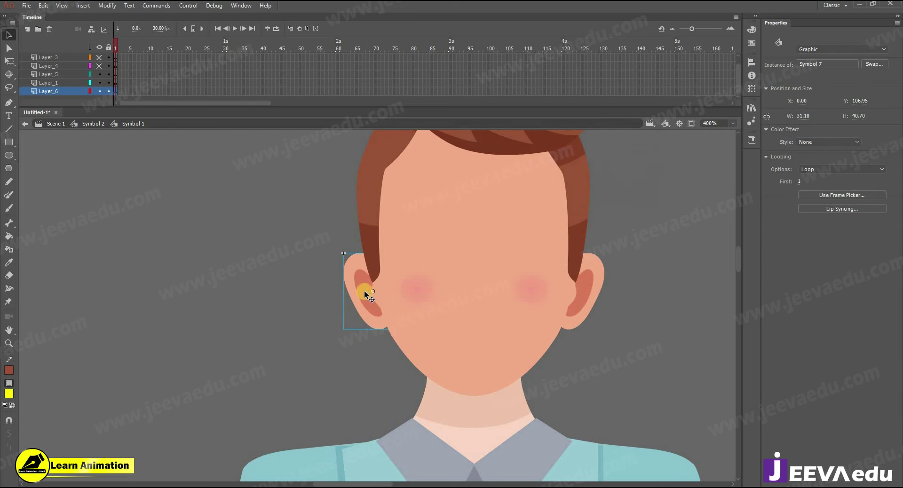
Step: Cut the ear on the right side of the face and paste it in place on a new bottommost layer
click(594, 297)
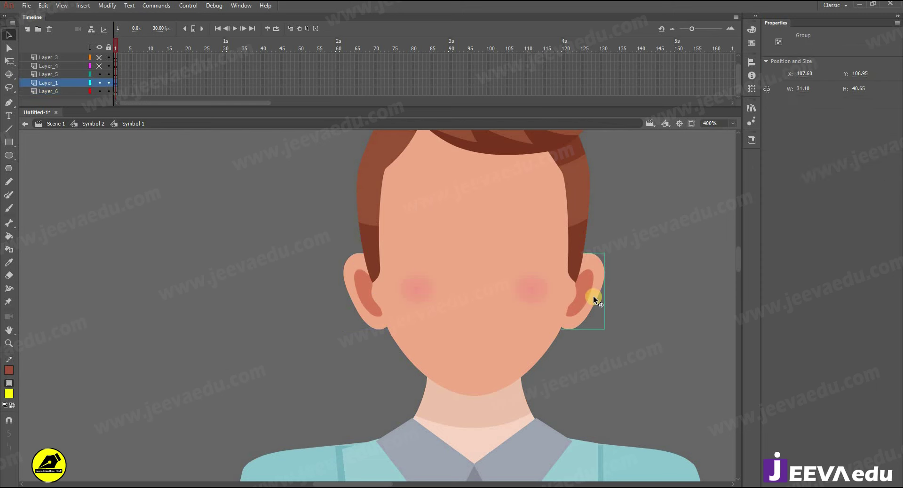
key(Delete)
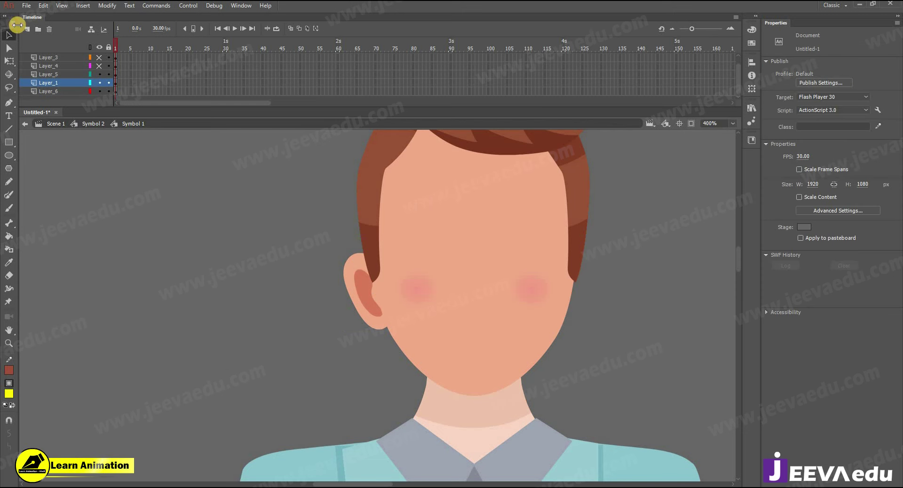
click(36, 42)
right_click(145, 220)
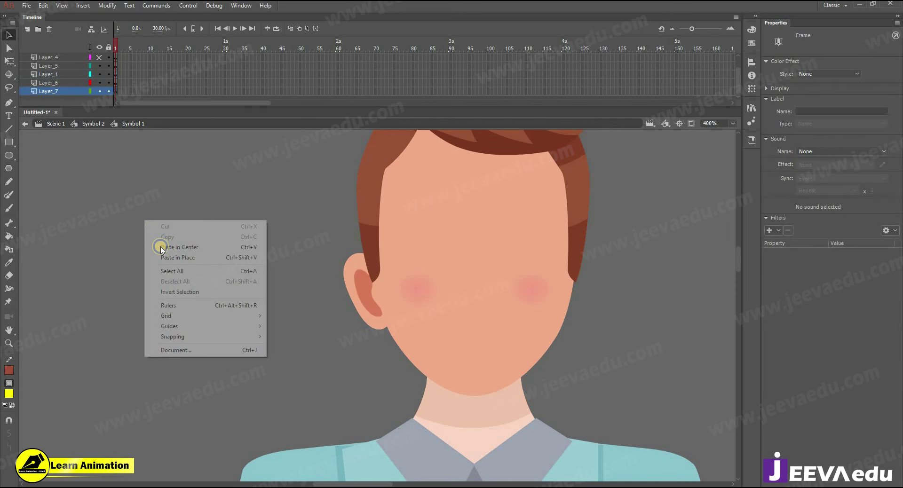
click(171, 258)
Step: Convert the right-hand ear into a graphic symbol
key(F8)
key(Return)
key(ctrl+minus)
Step: Hide both ear layers and the front hair layer
click(93, 83)
click(99, 83)
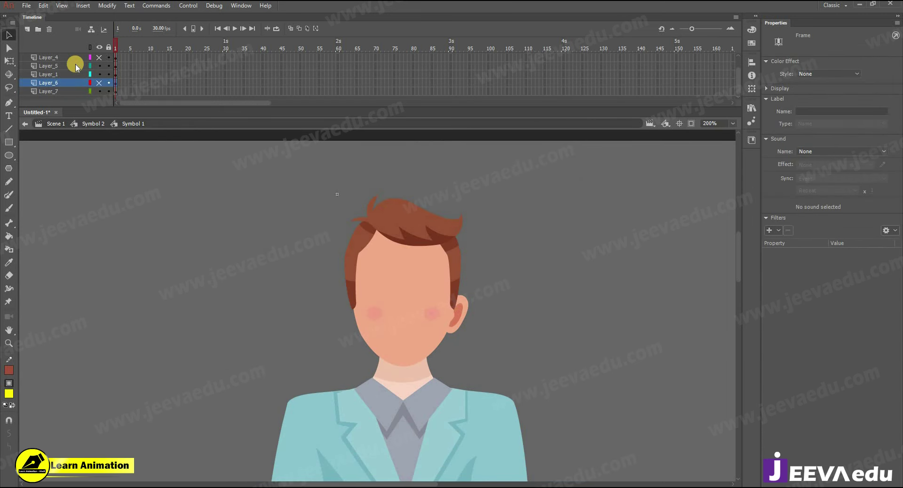
click(71, 91)
click(99, 92)
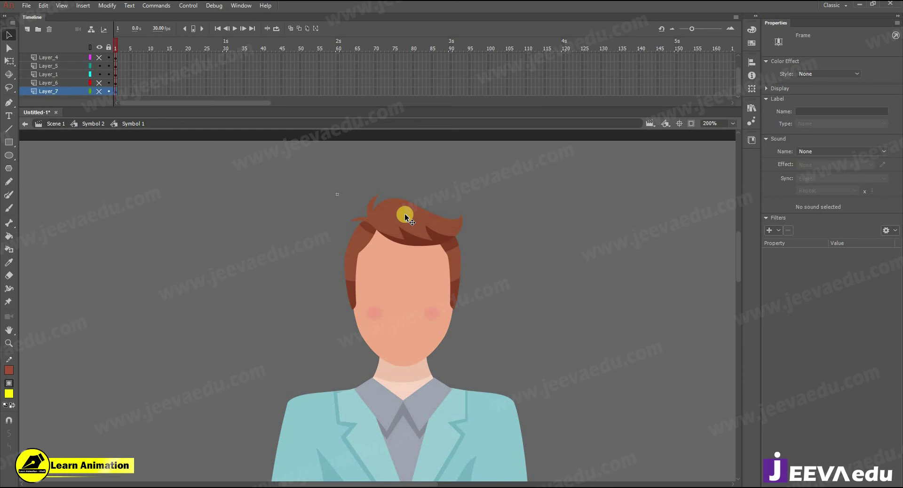
click(408, 230)
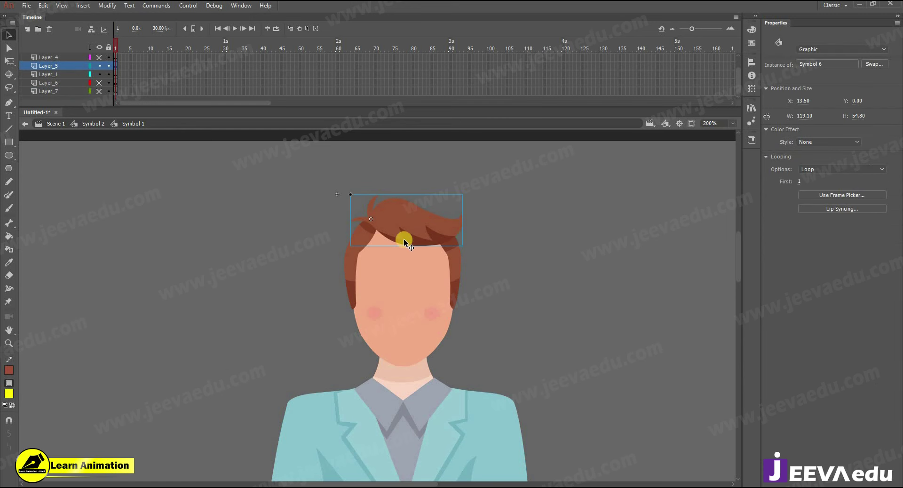
click(102, 68)
Step: Try moving the remaining hair pieces and the face shape, undoing each move
drag(363, 241, 356, 215)
key(ctrl+z)
drag(418, 233, 418, 206)
key(ctrl+z)
drag(405, 345, 280, 332)
key(ctrl+z)
Step: Select the face shape with both cheek blushes and convert them into one graphic symbol
shift+click(377, 321)
key(ctrl+z)
key(F8)
key(Return)
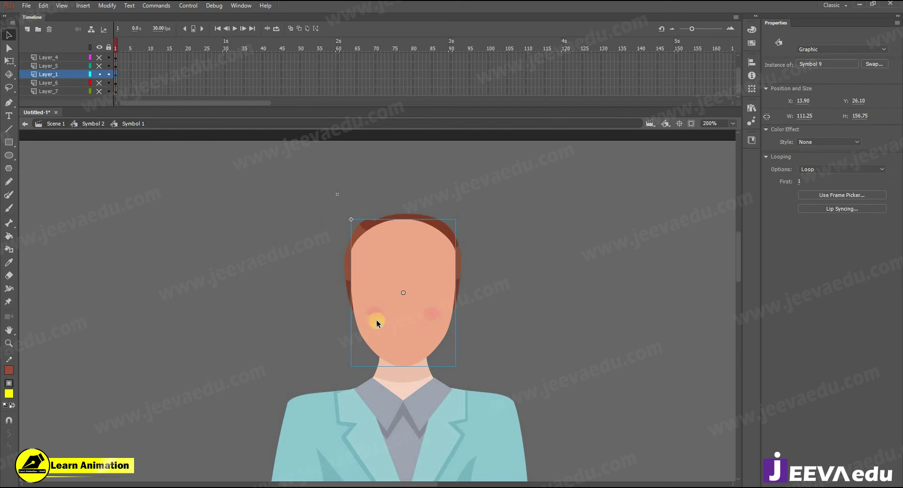
Step: Cut the face symbol and paste it in place on a new layer below the remaining hair's layer
key(ctrl+x)
click(26, 30)
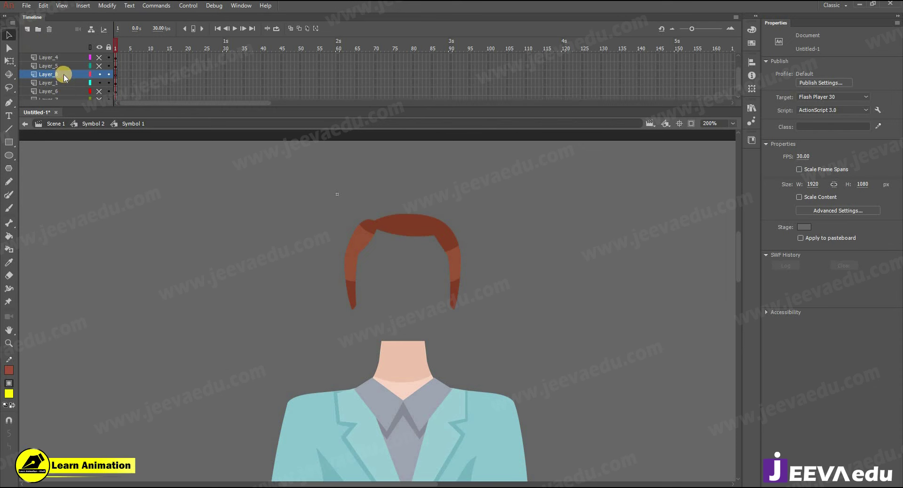
drag(67, 89, 67, 90)
scroll(99, 89, down, 1)
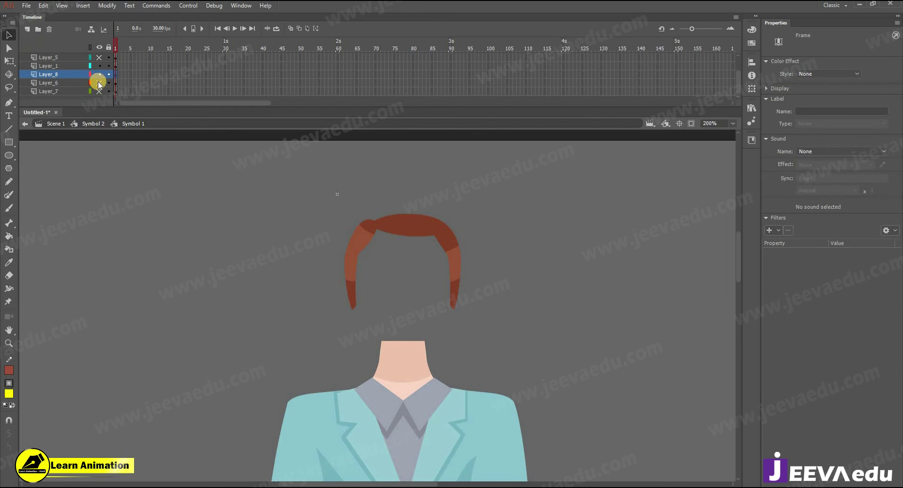
right_click(147, 205)
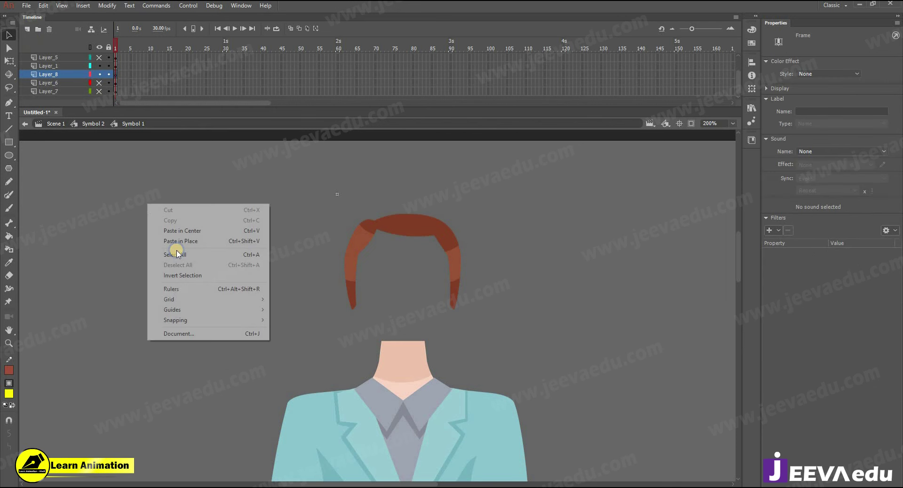
click(203, 242)
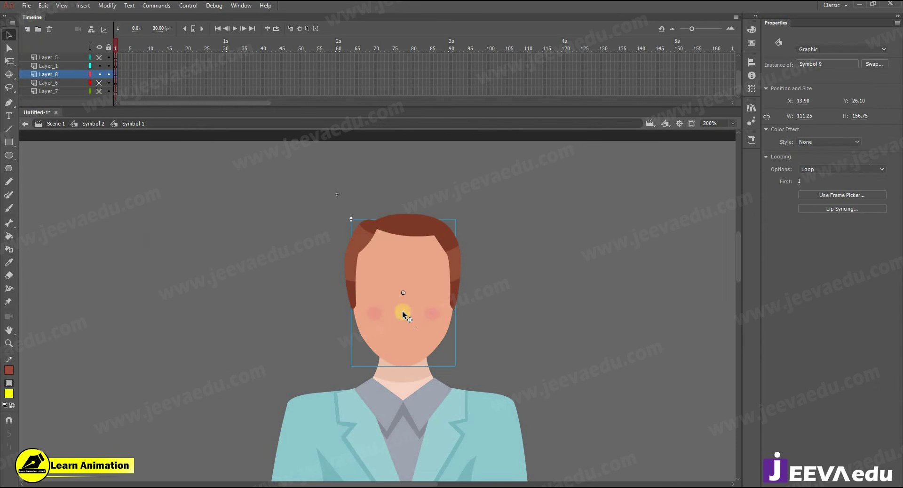
Step: Hide the face layer, convert the remaining back hair pieces into one graphic symbol, and show all layers again
click(101, 77)
drag(311, 196, 500, 337)
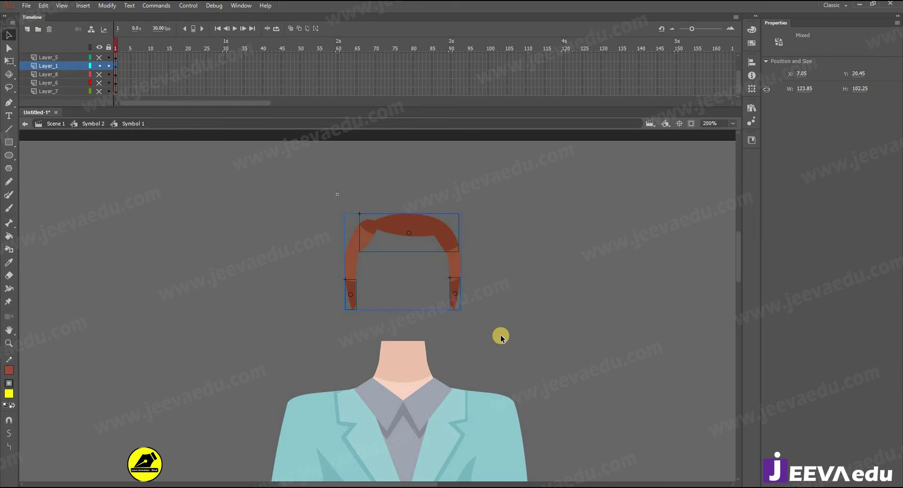
key(F8)
key(Return)
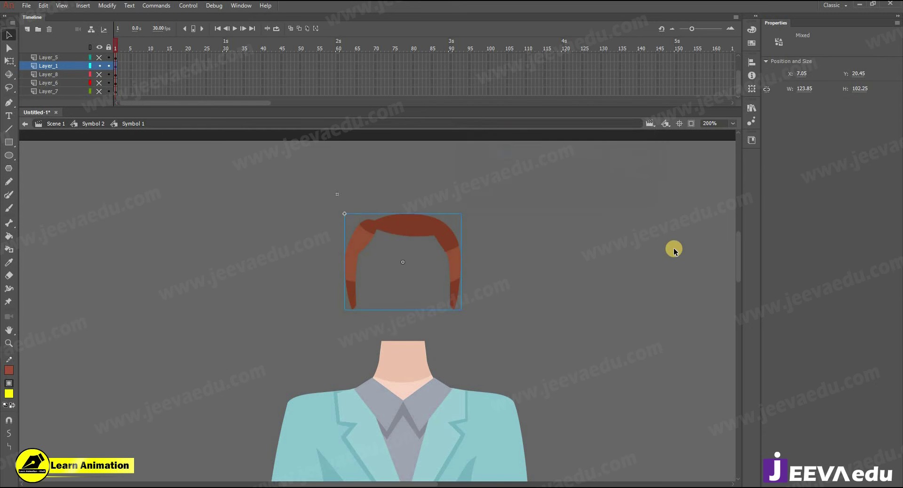
click(100, 65)
click(99, 47)
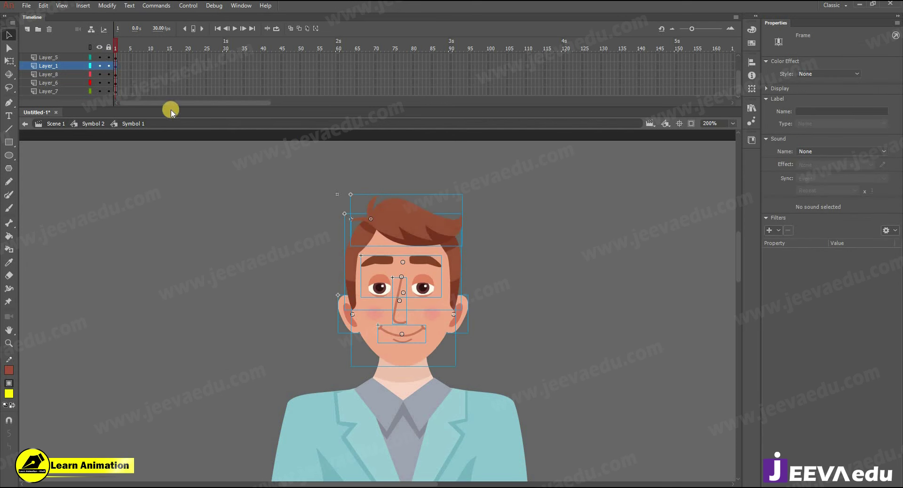
Step: Extend the frames of all the head symbol's layers along the timeline
click(278, 229)
drag(145, 56, 296, 194)
scroll(220, 80, up, 3)
drag(154, 55, 405, 235)
key(F5)
key(F5)
key(F5)
scroll(410, 41, up, 2)
drag(408, 42, 84, 71)
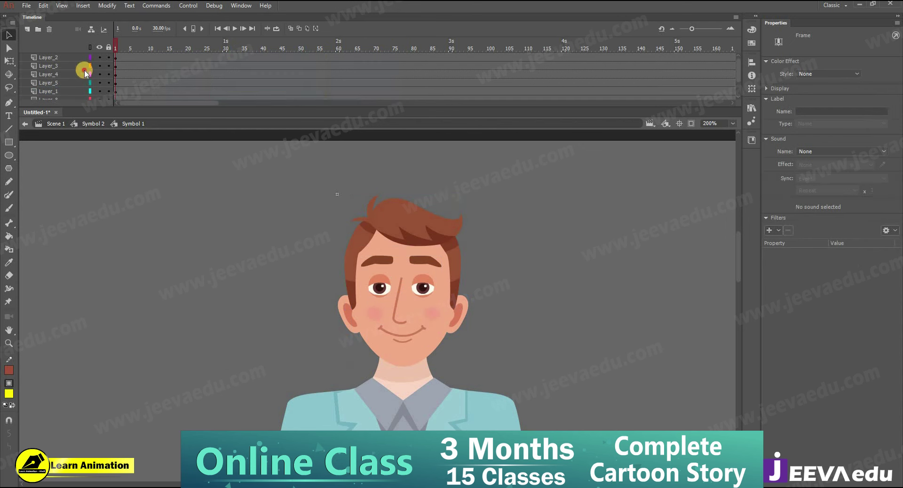
Step: Insert keyframes at frames 5 and 12 on all head layers and apply a classic tween between them
click(409, 292)
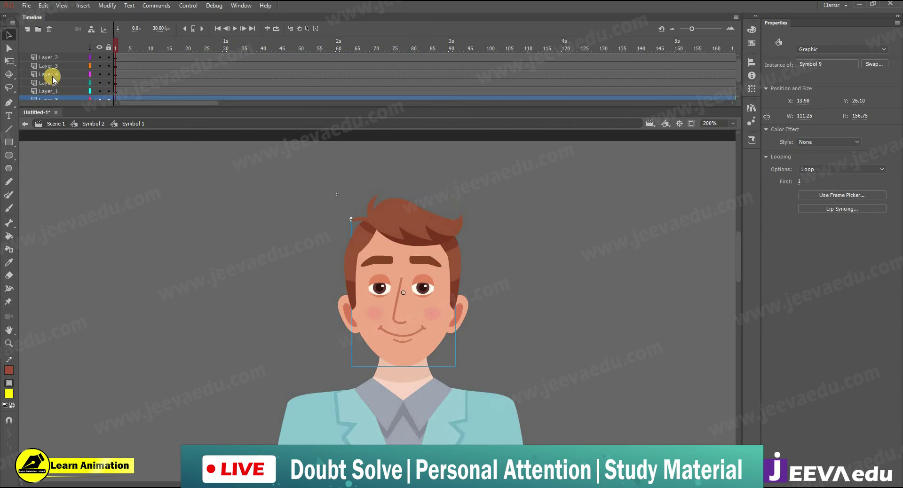
click(394, 231)
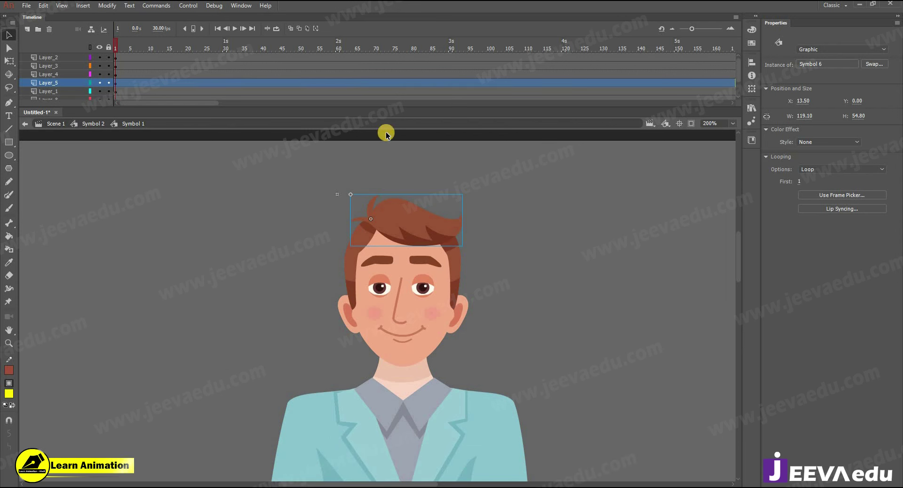
click(378, 293)
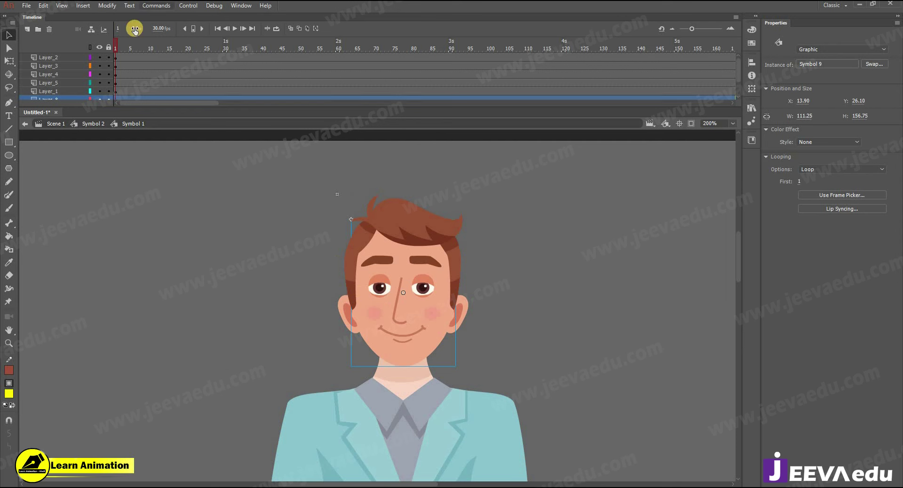
drag(114, 62, 139, 64)
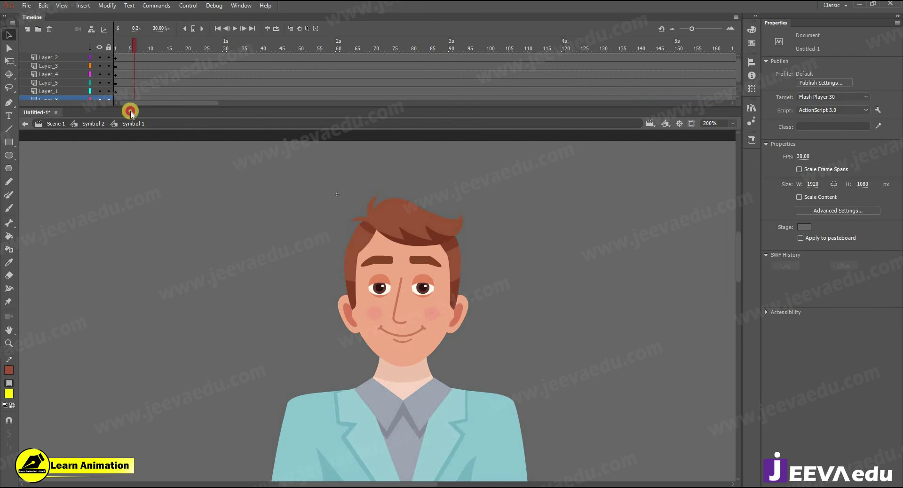
drag(130, 114, 126, 150)
drag(145, 114, 145, 113)
key(F6)
scroll(157, 53, up, 3)
drag(158, 58, 137, 61)
right_click(137, 59)
click(179, 88)
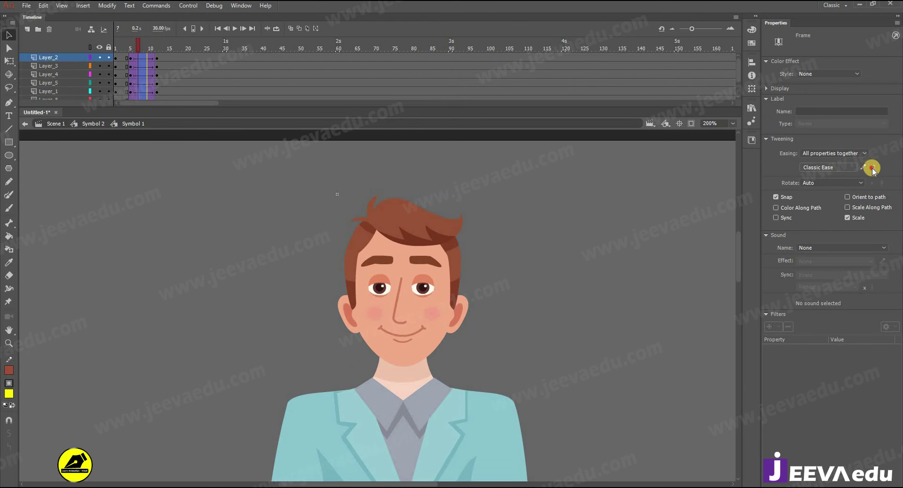
click(155, 49)
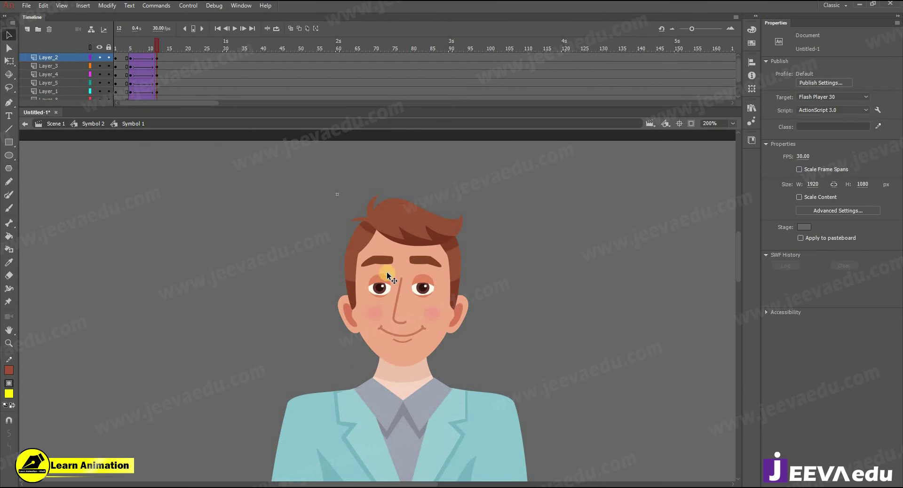
Step: Select the eyes, nose and mouth together at frame 12 and nudge them slightly upward
click(424, 229)
key(q)
drag(309, 215, 473, 372)
click(376, 285)
click(416, 294)
click(398, 319)
click(397, 318)
click(396, 304)
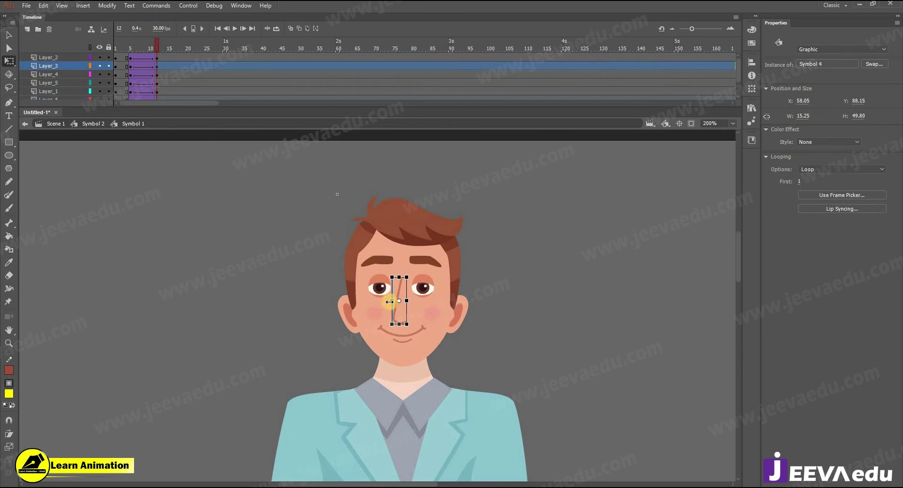
shift+click(425, 284)
shift+click(409, 338)
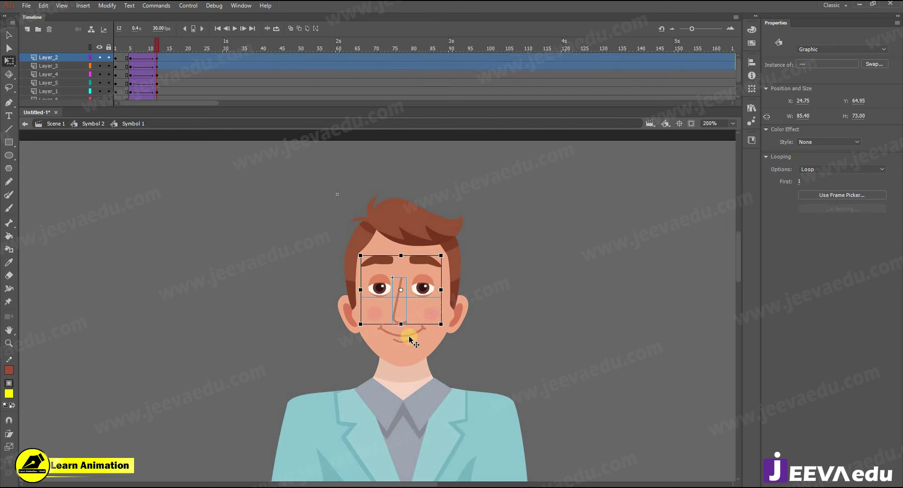
Step: Pose the head at frame 12 by tilting the front hair slightly and nudging the ears down
click(431, 233)
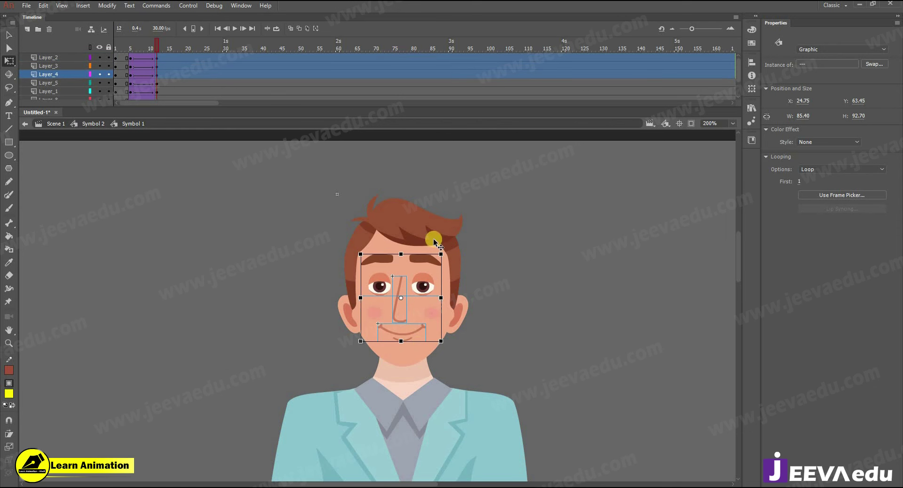
drag(470, 197, 467, 190)
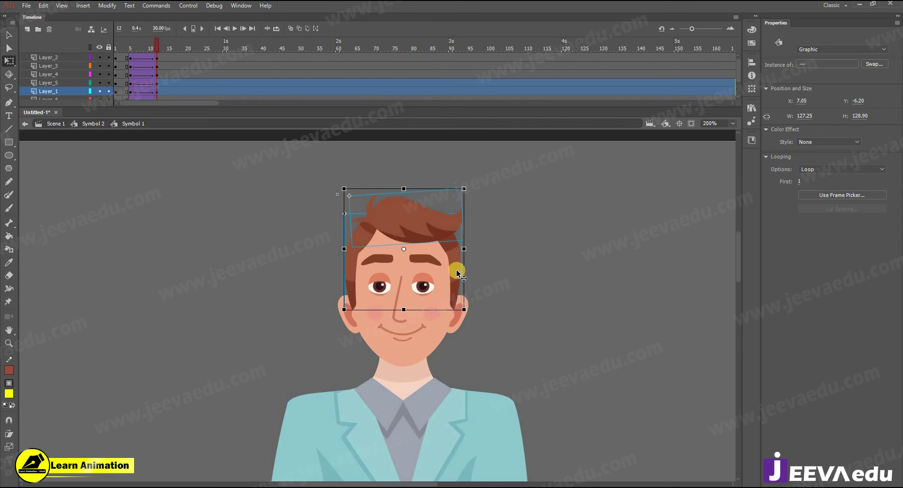
shift+click(464, 308)
click(377, 327)
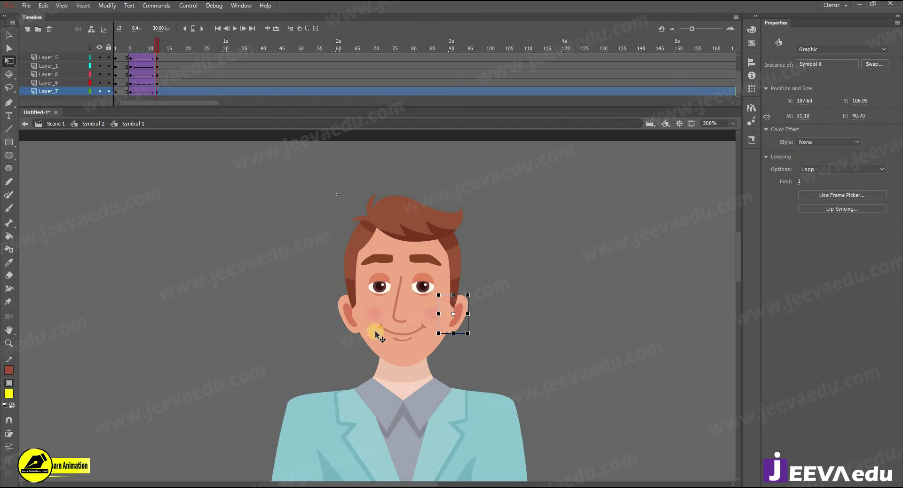
key(Down)
Step: Play back the head tween and examine the face's movement close up
drag(156, 47, 151, 54)
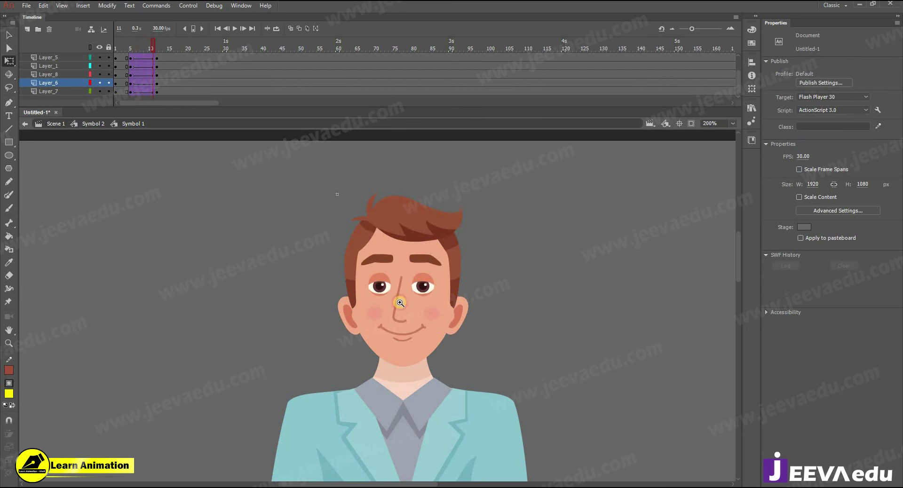
key(Return)
key(z)
click(399, 302)
drag(402, 298, 383, 312)
drag(190, 47, 161, 102)
key(v)
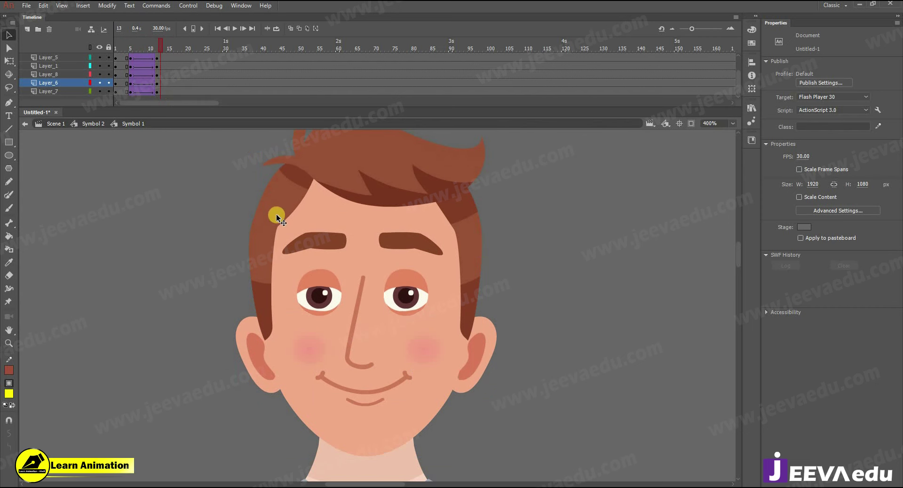
Step: Try moving the front hair, the face and the back hair at frame 12, undoing each move
click(416, 174)
key(z)
alt+click(396, 256)
key(v)
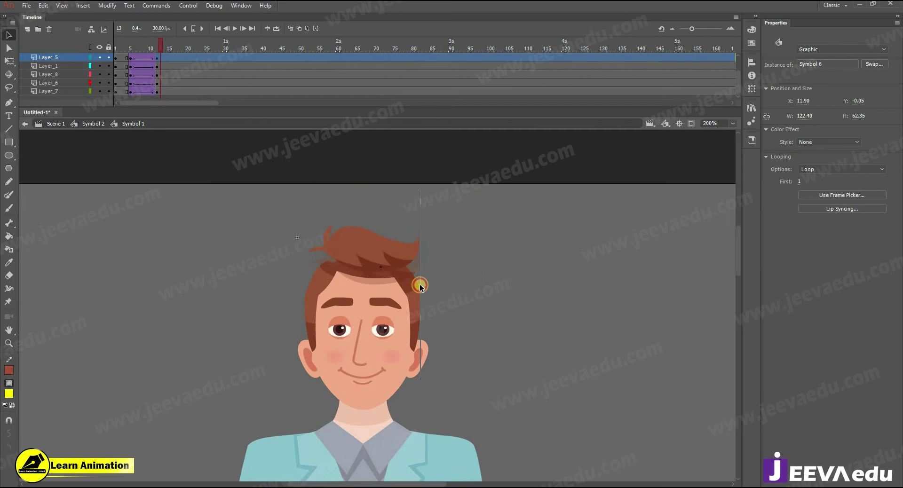
click(408, 305)
mouse_move(406, 308)
mouse_down()
mouse_move(425, 322)
mouse_move(413, 305)
mouse_up()
shift+click(417, 297)
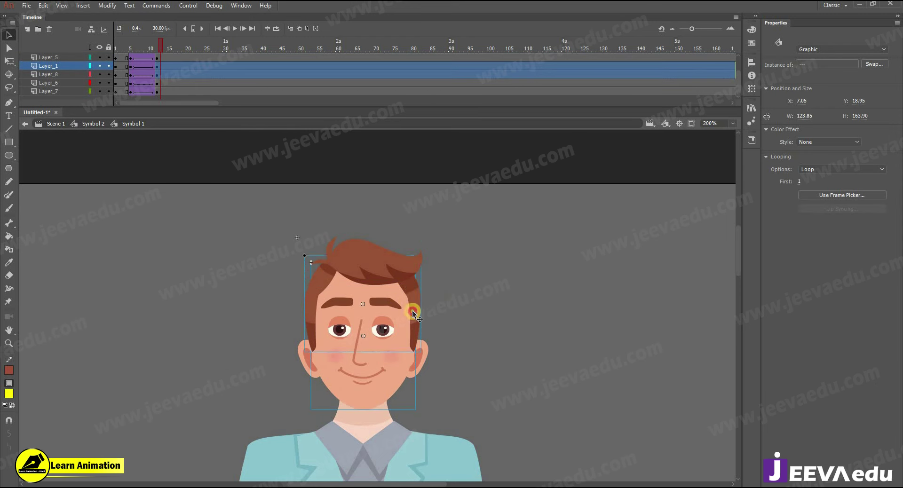
click(441, 280)
click(417, 296)
shift+click(414, 282)
drag(413, 294, 422, 301)
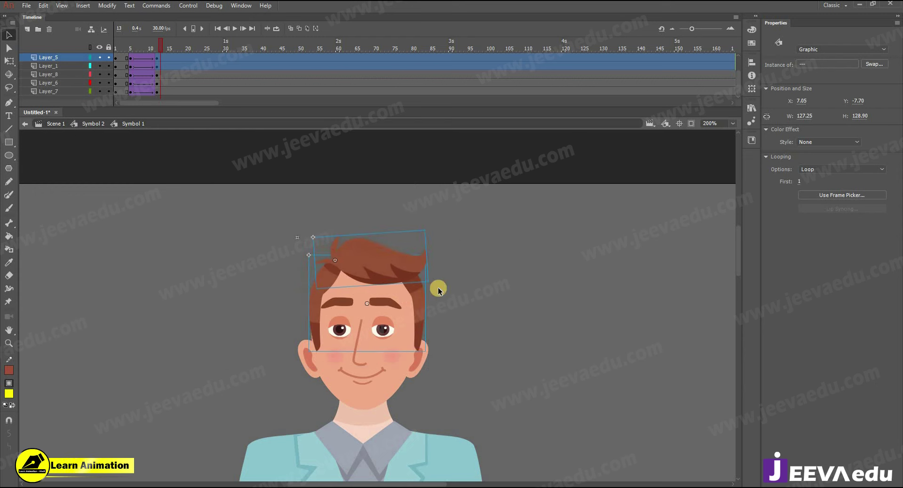
click(401, 262)
key(q)
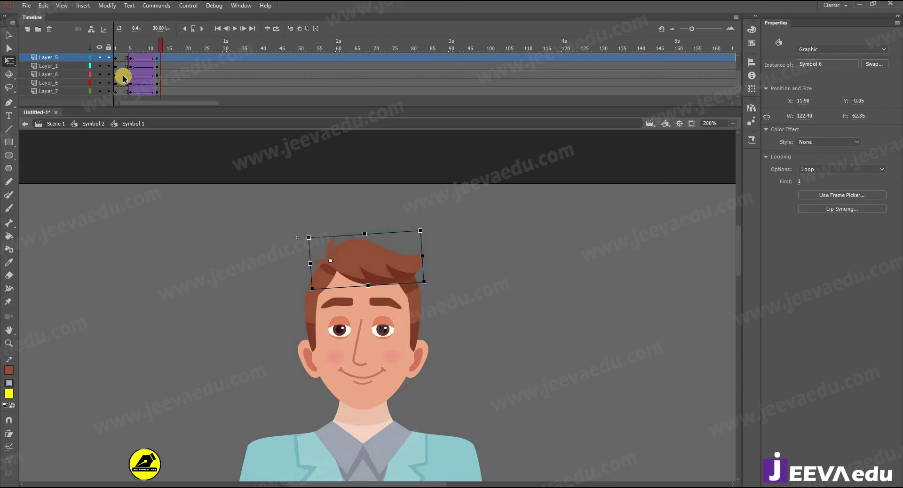
Step: Remove the test keyframes and classic tweens from all the head layers
scroll(121, 73, up, 3)
drag(146, 112, 181, 148)
right_click(159, 85)
click(190, 182)
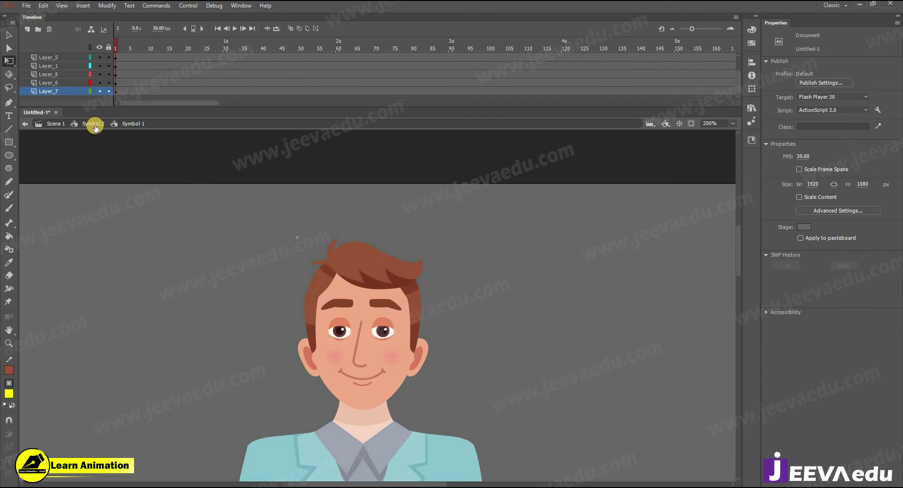
Step: Exit the head symbol to Symbol 2, briefly reopening the head to check its layers
click(95, 125)
key(z)
alt+click(260, 257)
alt+click(493, 380)
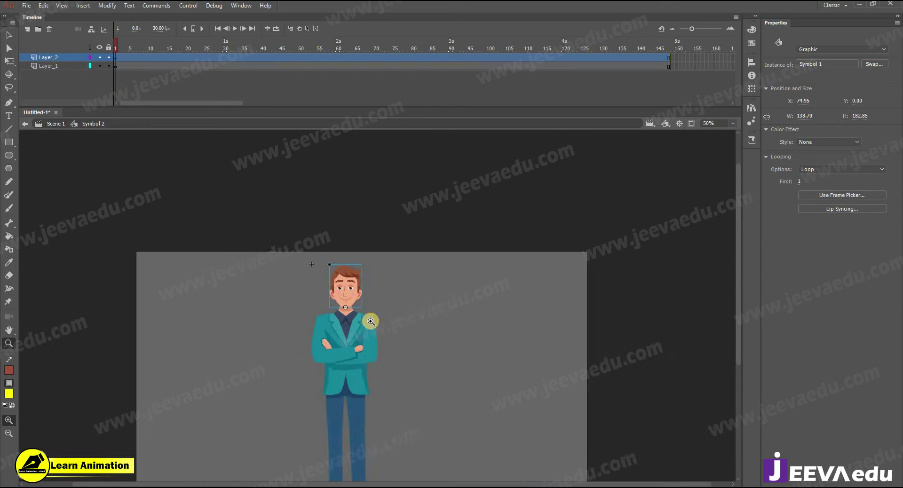
click(371, 321)
key(v)
double_click(379, 301)
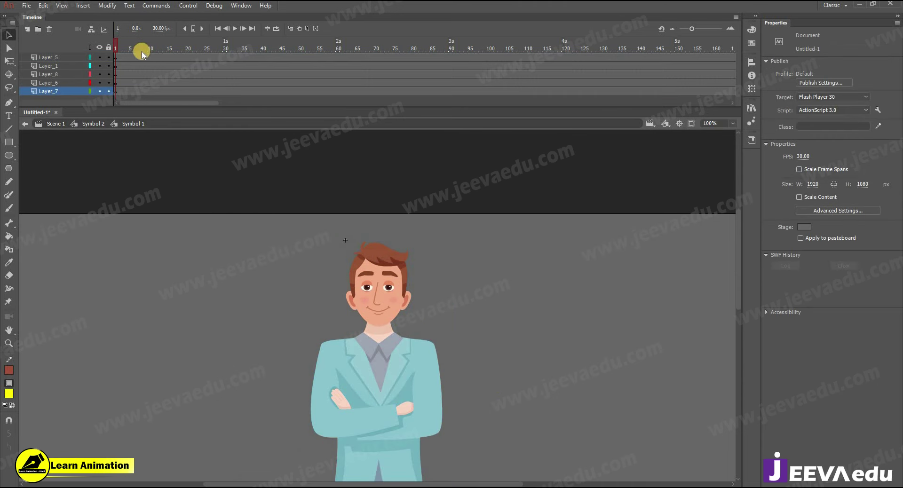
key(z)
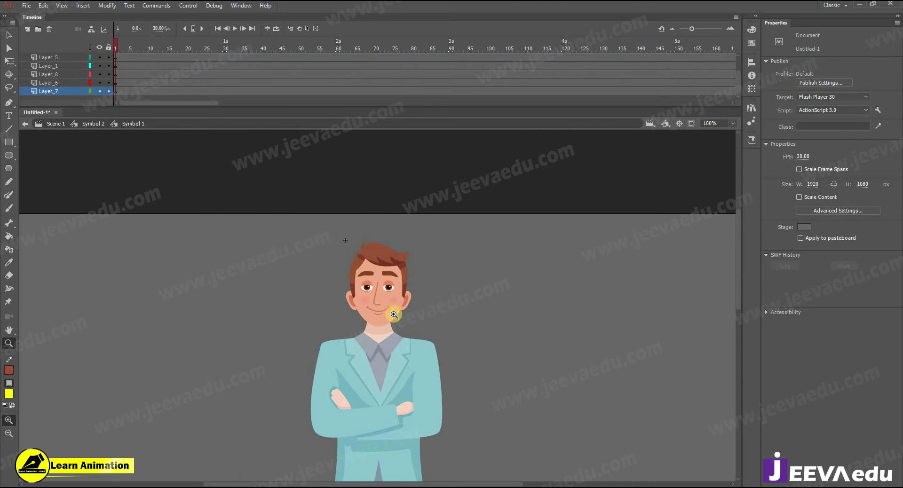
click(97, 125)
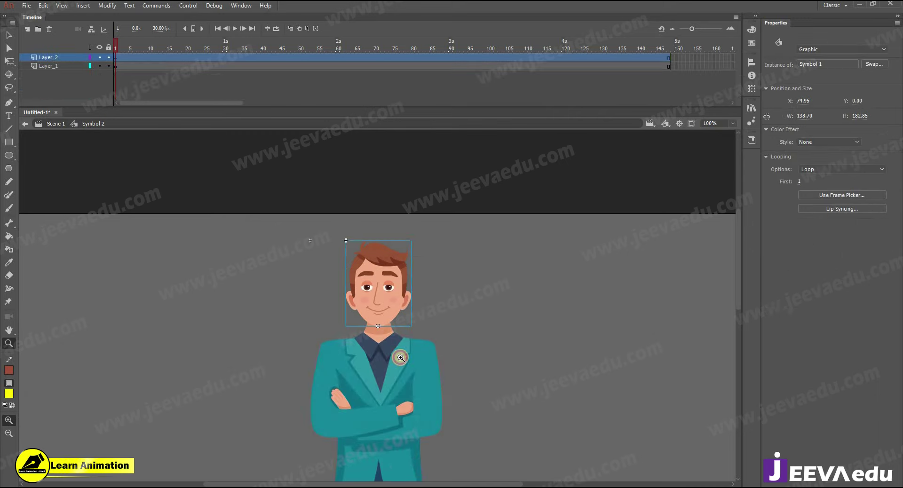
Step: Hide the head layer in Symbol 2 so that only the body is displayed
alt+click(399, 354)
click(416, 362)
drag(418, 363, 427, 377)
alt+click(374, 306)
click(373, 304)
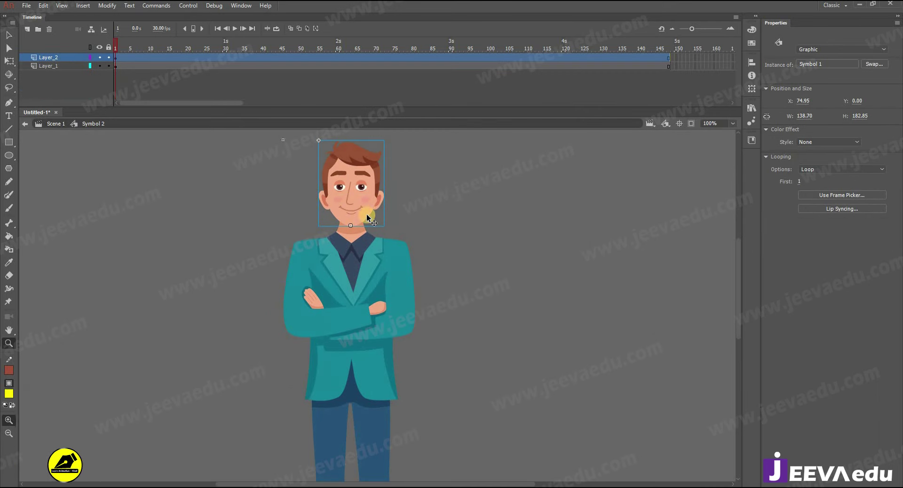
key(v)
click(101, 58)
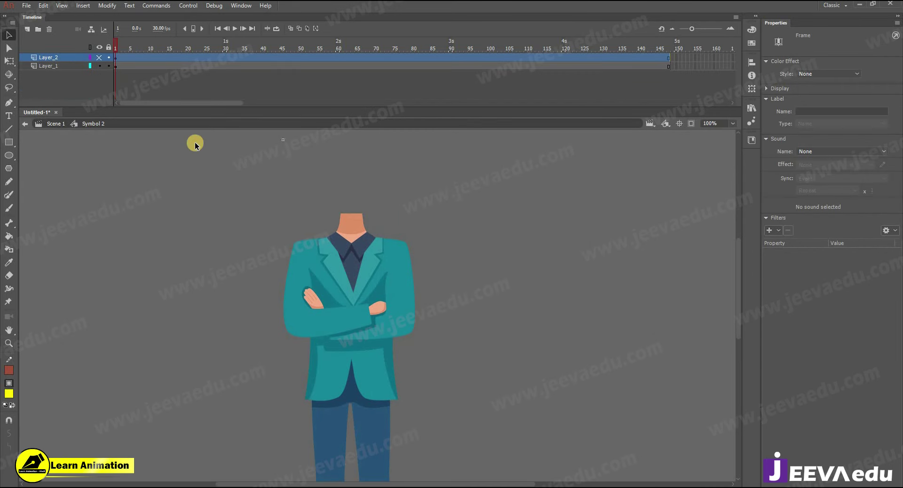
Step: Try moving the front sleeve shape of the crossed arms and undo the move
key(z)
click(334, 282)
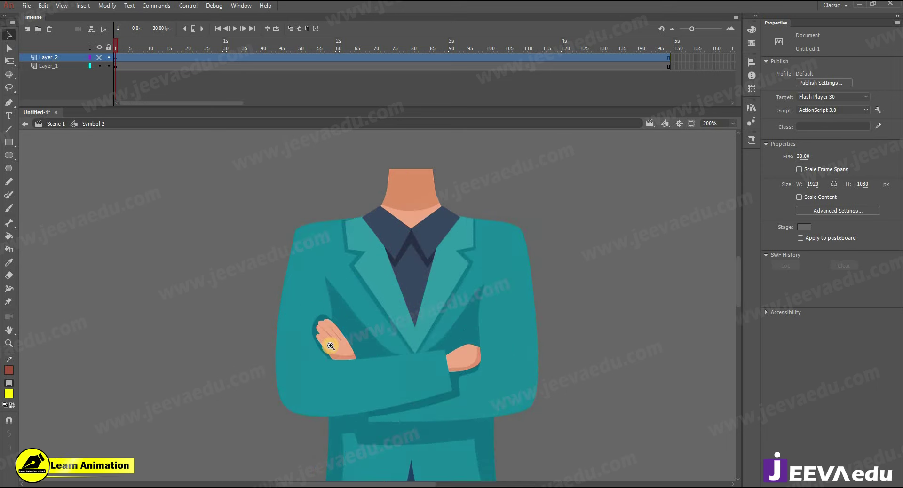
alt+click(328, 345)
key(v)
drag(371, 334, 329, 331)
key(ctrl+z)
key(z)
click(387, 309)
key(v)
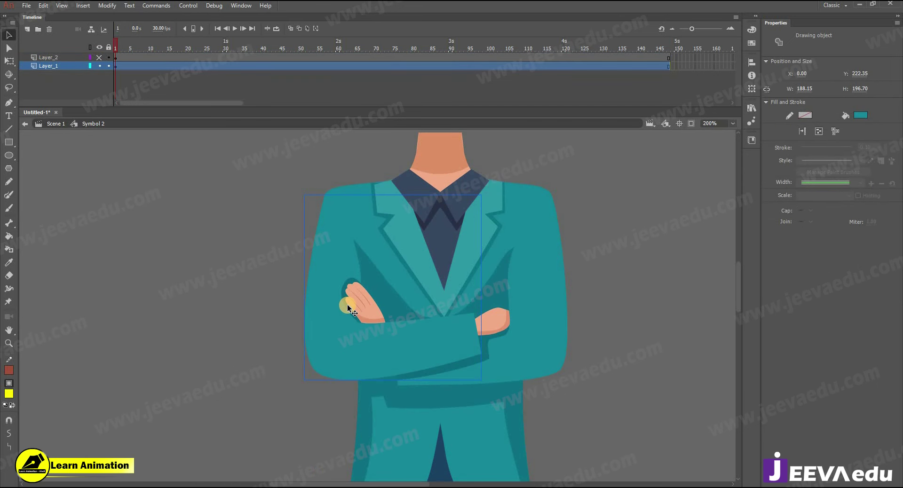
Step: Check the shadow behind the open hand and try moving a shirt collar shape, undoing the move
click(343, 283)
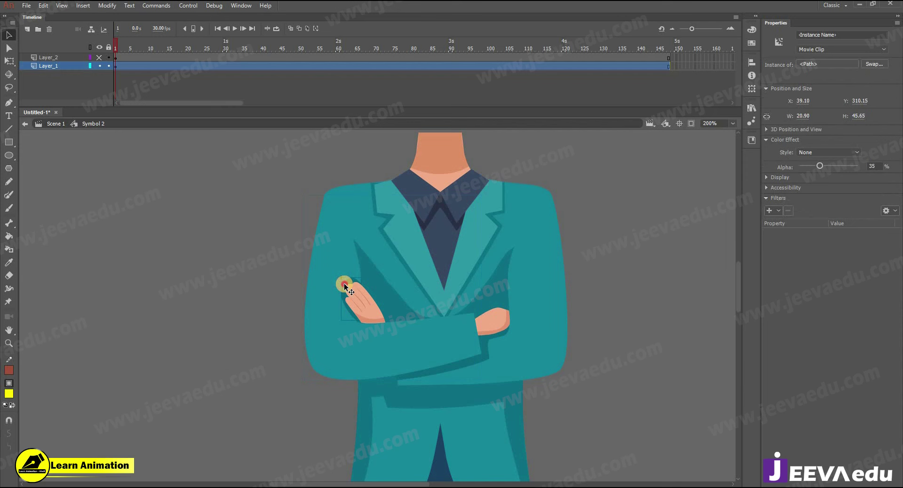
click(406, 223)
click(466, 194)
click(455, 215)
drag(464, 193, 461, 179)
key(ctrl+z)
Step: Select the front sleeve with its hand and hand shadow, test the selection by moving it aside, and undo the move
click(354, 314)
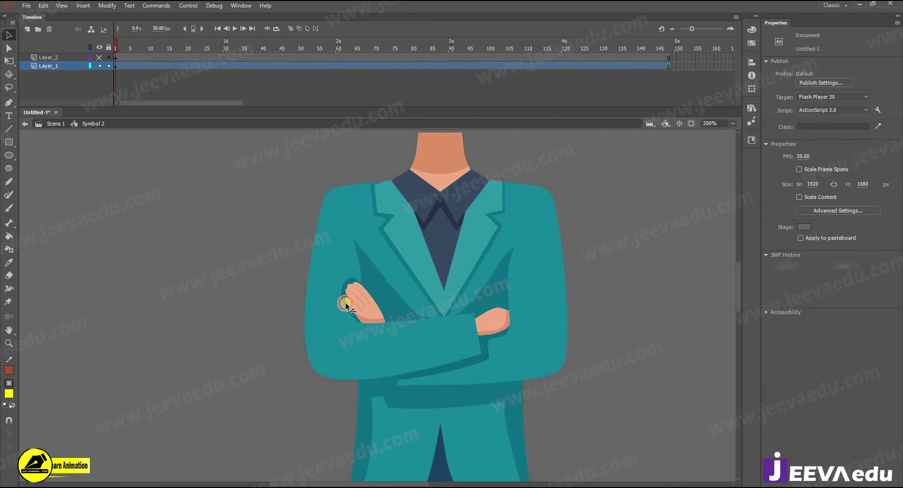
mouse_move(342, 297)
mouse_down()
mouse_move(346, 314)
mouse_move(232, 362)
mouse_up()
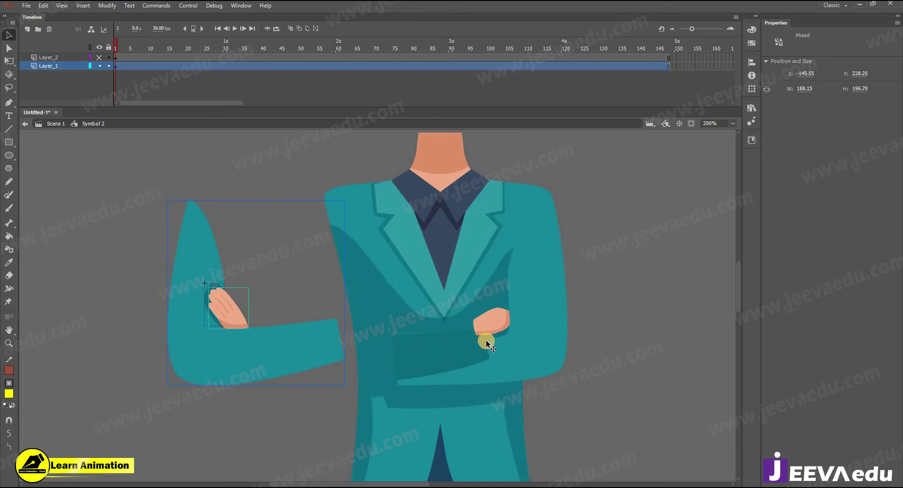
key(ctrl+z)
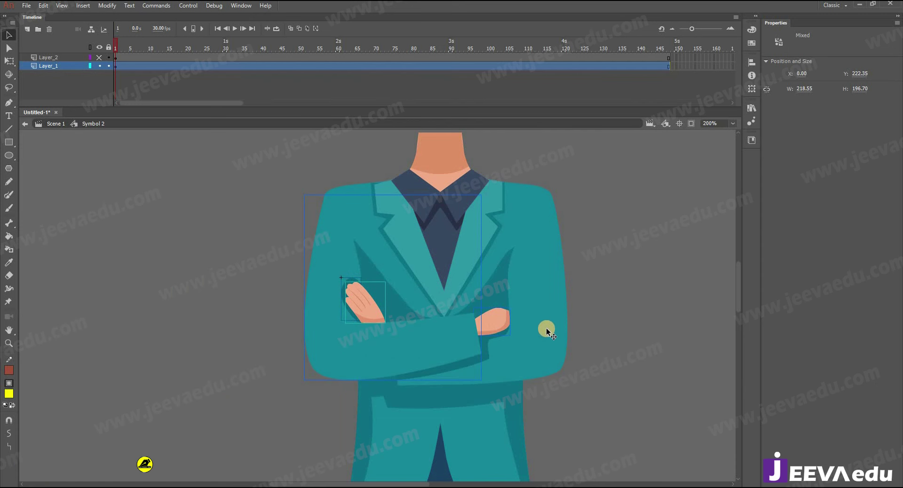
Step: Add the other sleeve and hand to the selection, test it by moving both arms aside, and undo the moves
shift+click(471, 365)
drag(534, 373, 315, 409)
key(ctrl+z)
drag(499, 299, 348, 359)
key(ctrl+z)
ctrl+alt+click(470, 340)
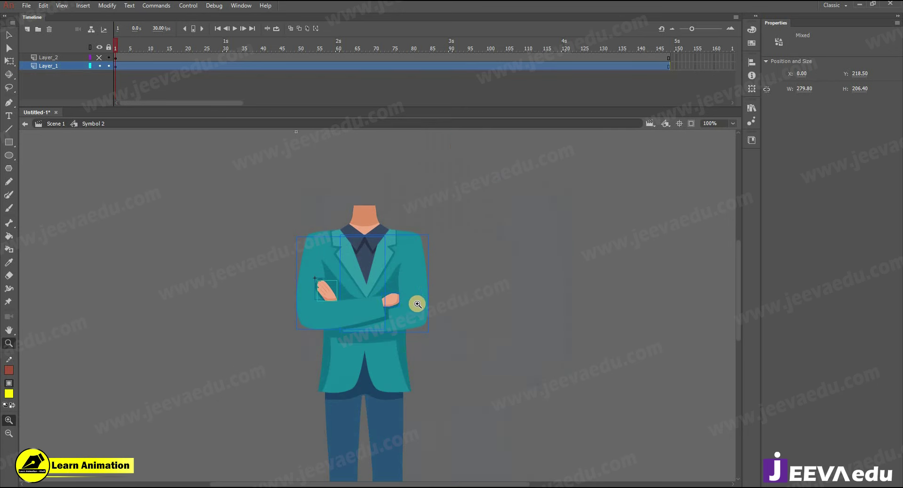
Step: Test the current arms selection by moving it away from the body, and undo the moves
ctrl+click(416, 303)
drag(340, 312, 218, 331)
key(ctrl+z)
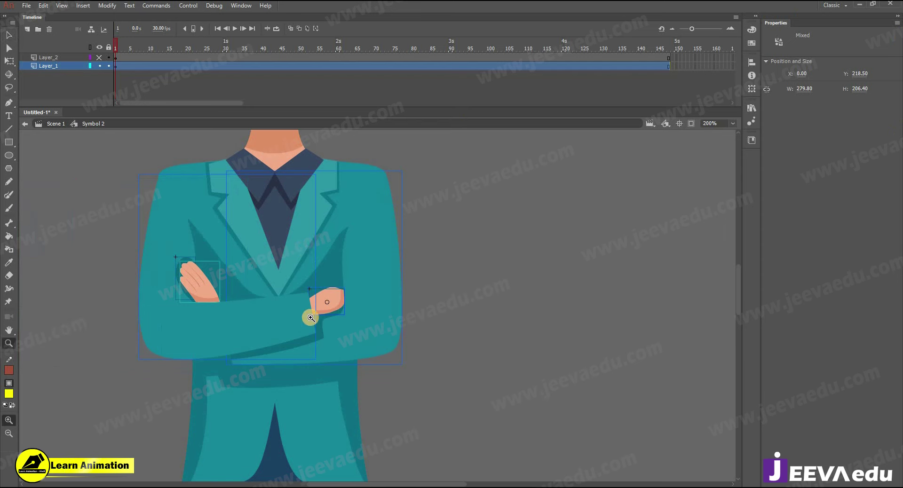
ctrl+alt+click(284, 323)
drag(397, 308, 252, 337)
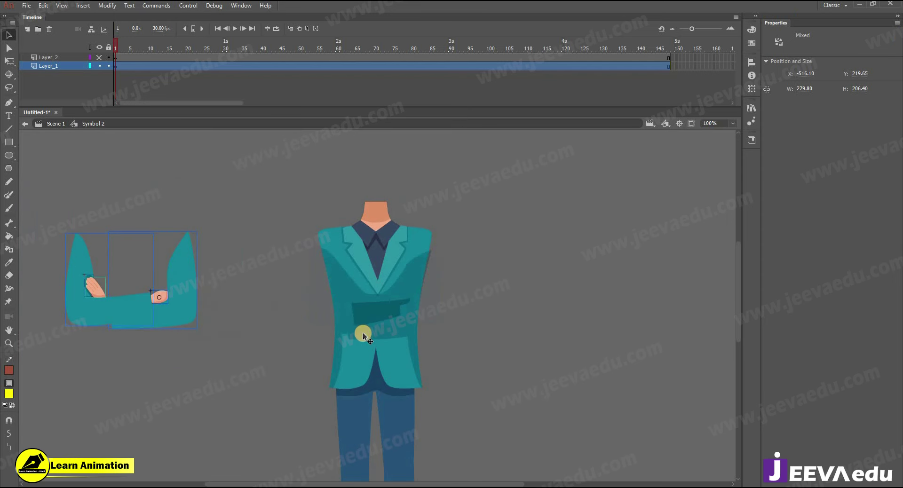
key(ctrl+z)
Step: Add the sleeve shadow on the jacket to the arms selection, test it by moving it aside, and undo the move
shift+click(392, 317)
drag(391, 316, 137, 339)
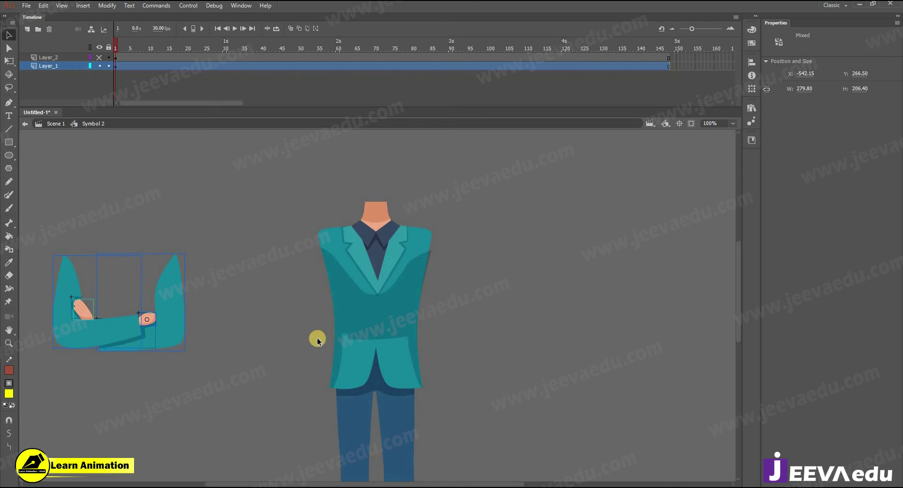
key(ctrl+z)
Step: Convert the complete crossed arms into a graphic symbol, undoing the test moves around it
click(393, 309)
mouse_move(393, 309)
mouse_down()
mouse_move(323, 379)
mouse_move(369, 351)
mouse_move(383, 329)
mouse_up()
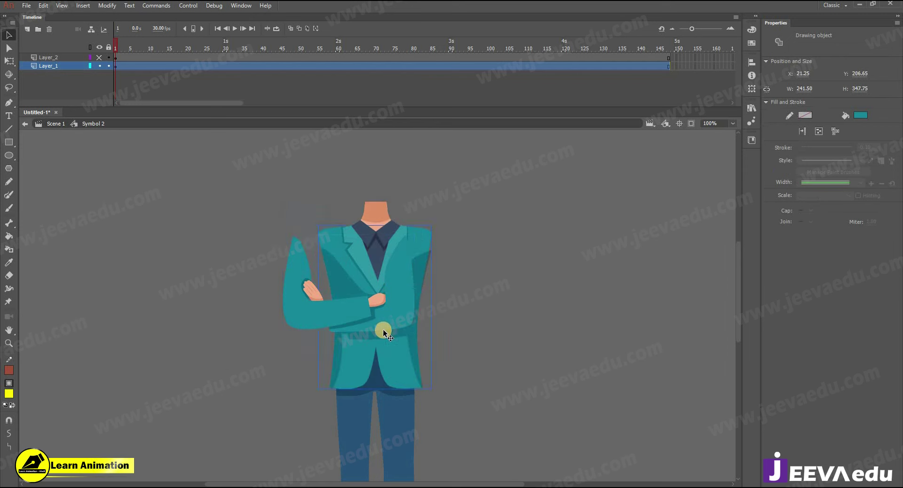
click(382, 323)
key(ctrl+z)
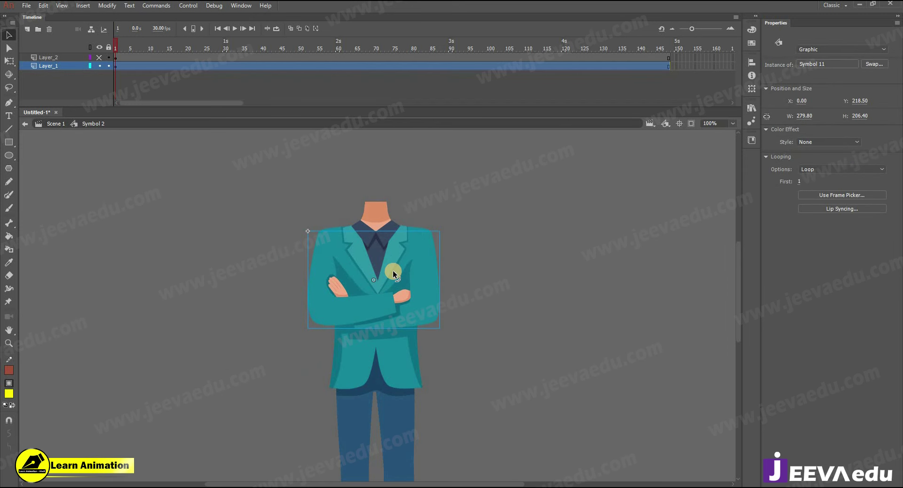
mouse_move(323, 356)
mouse_down()
mouse_move(383, 382)
mouse_move(373, 352)
mouse_move(392, 358)
mouse_up()
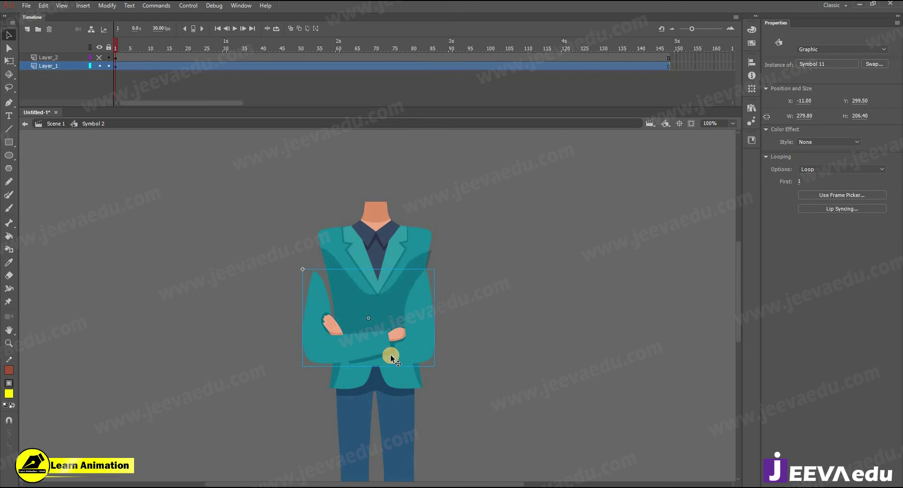
key(ctrl+z)
Step: Cut the arms symbol, paste it in place on a new layer above the body layer, and hide that layer
key(ctrl+x)
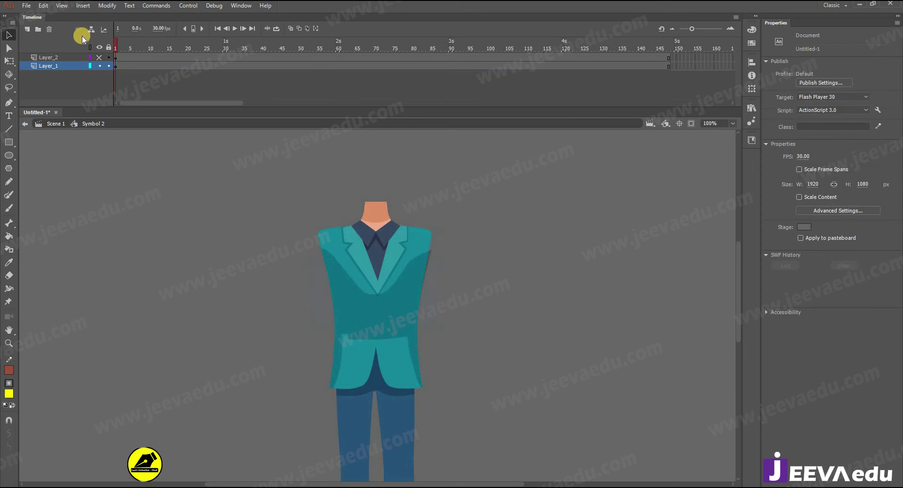
click(28, 30)
right_click(84, 166)
click(113, 202)
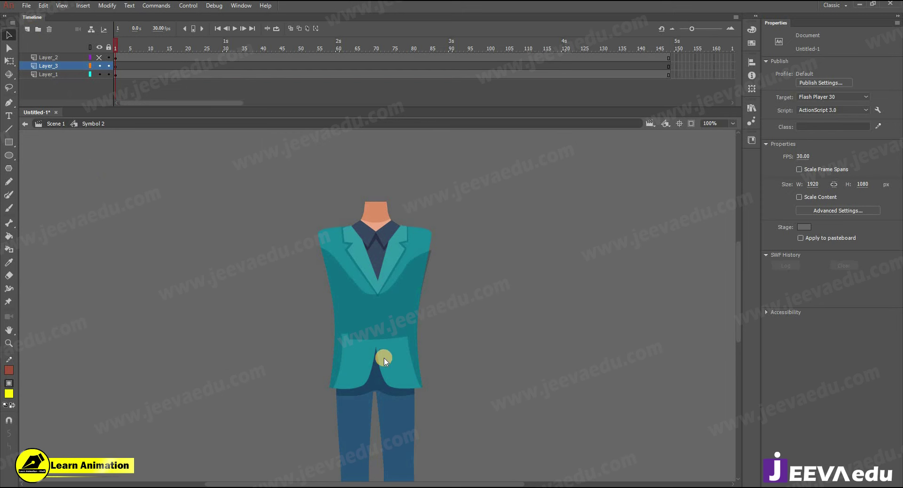
click(99, 66)
Step: Select the neck, shirt and jacket together, test the selection by moving it aside, and undo the moves
click(402, 276)
drag(272, 169, 464, 332)
drag(402, 313, 257, 254)
key(ctrl+z)
drag(242, 151, 456, 305)
drag(397, 319, 248, 287)
key(ctrl+z)
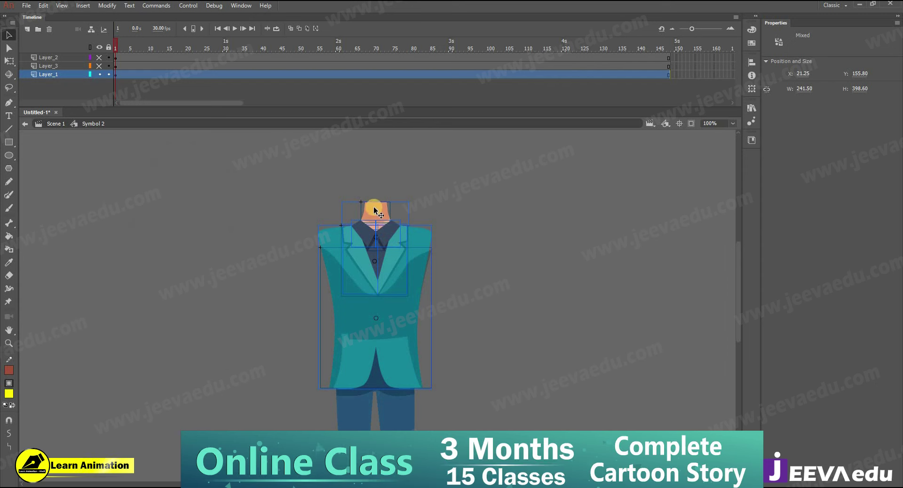
Step: Convert the neck, shirt and jacket into a graphic symbol and move it in place onto a new layer below the arms layer
key(F8)
key(ctrl+x)
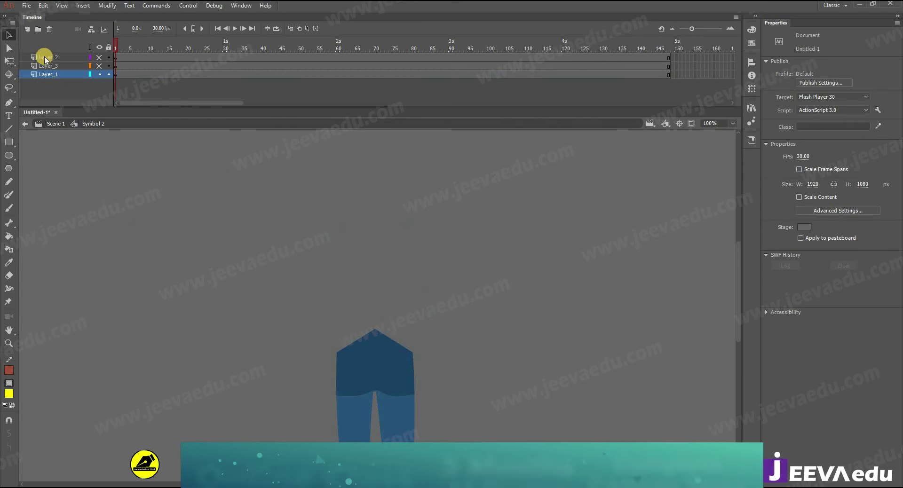
click(30, 32)
right_click(114, 207)
click(144, 246)
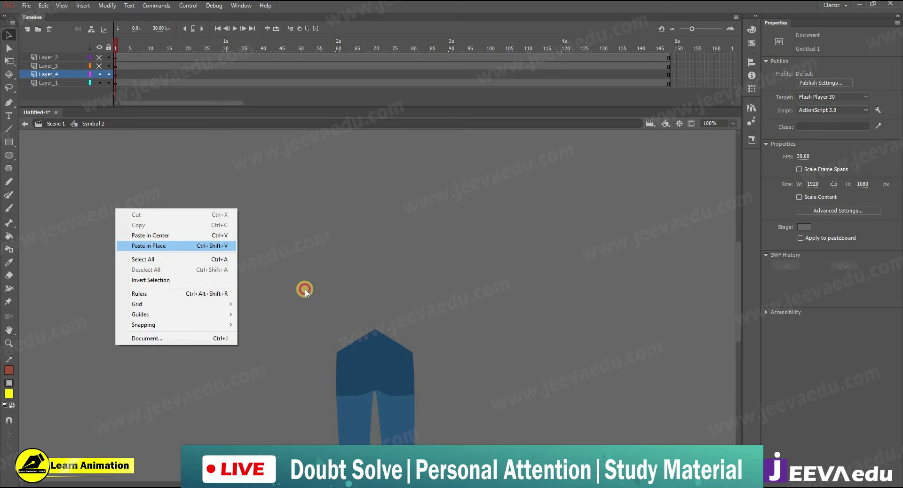
Step: Undo a small test move of the torso symbol and open the symbol for editing
key(z)
alt+click(381, 338)
mouse_move(357, 290)
mouse_down()
mouse_move(367, 300)
mouse_move(356, 289)
mouse_up()
key(ctrl+z)
key(z)
click(370, 299)
key(v)
double_click(386, 296)
double_click(386, 295)
click(288, 256)
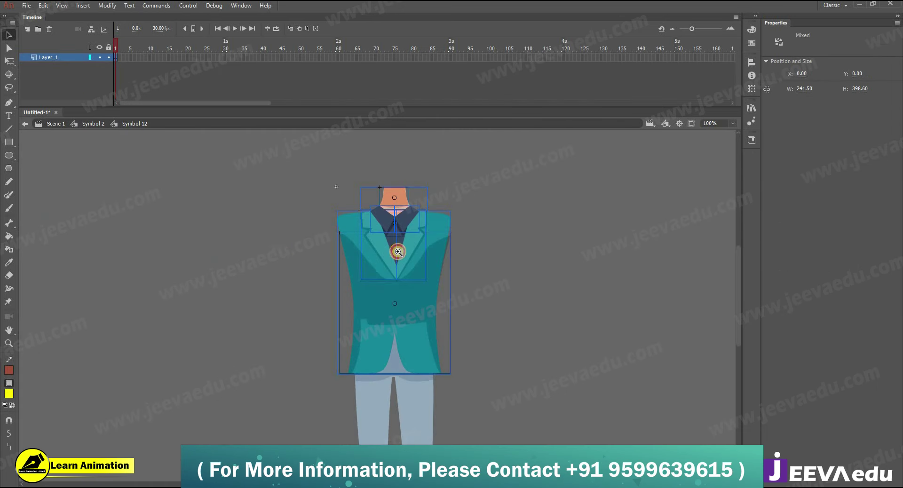
Step: Try moving one half of the shirt collar upward inside the torso symbol and undo the move
key(z)
click(397, 250)
key(v)
click(384, 249)
drag(387, 245, 386, 216)
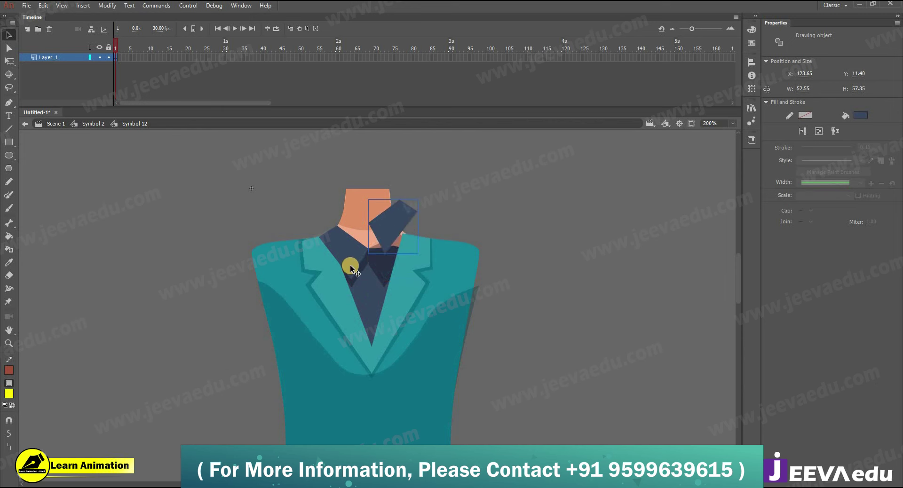
key(ctrl+z)
Step: Select both collar halves, try moving them off the shirt, and undo the move
click(353, 258)
shift+click(377, 258)
drag(377, 258, 232, 189)
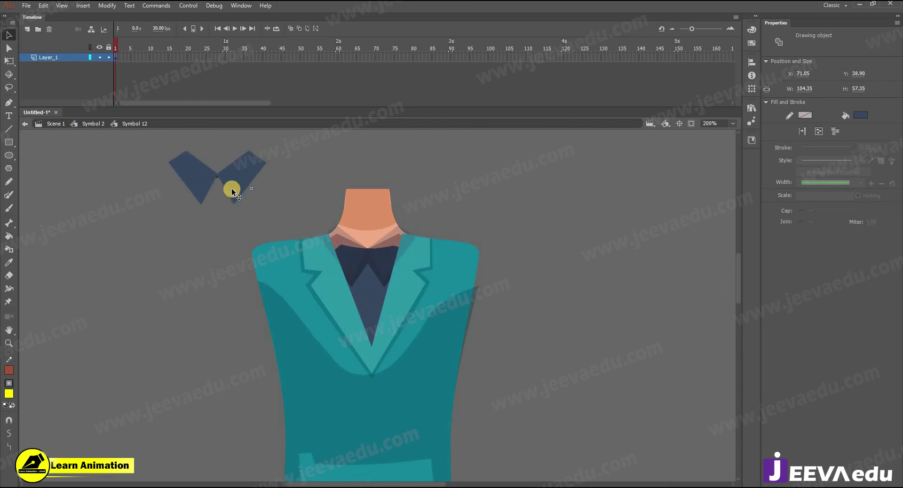
key(ctrl+z)
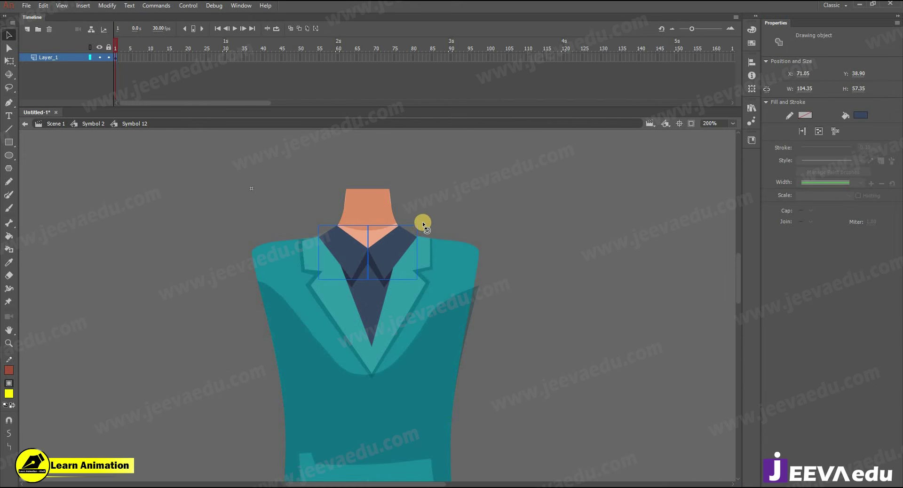
key(q)
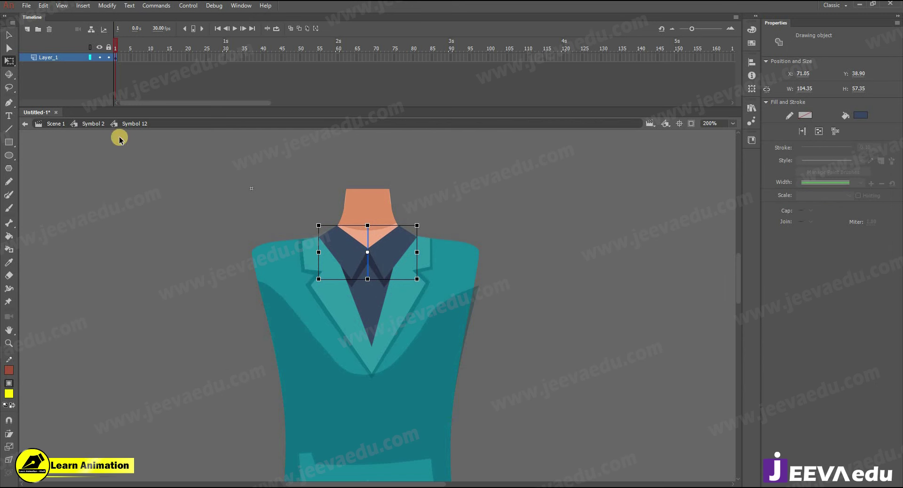
Step: Return to Symbol 2 and hide the torso layer so that only the legs are shown
click(82, 123)
key(z)
alt+click(349, 321)
alt+click(347, 340)
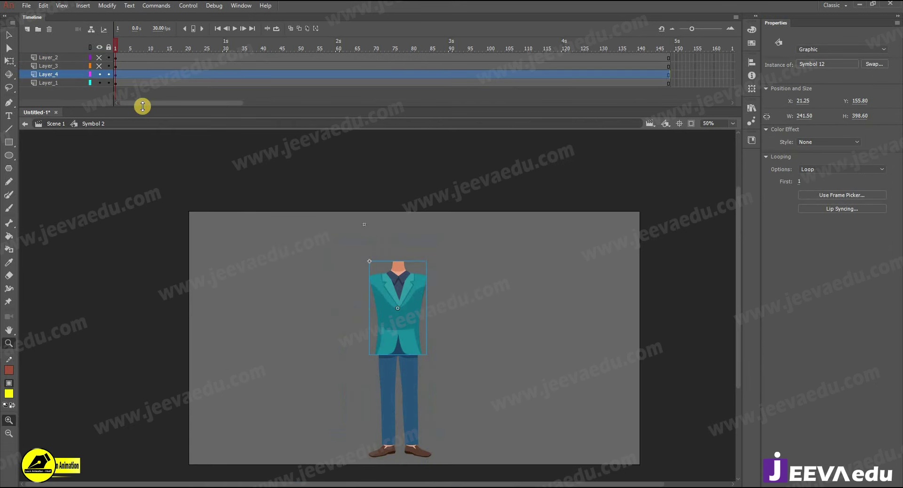
key(v)
click(99, 75)
key(z)
click(418, 368)
scroll(414, 330, down, 3)
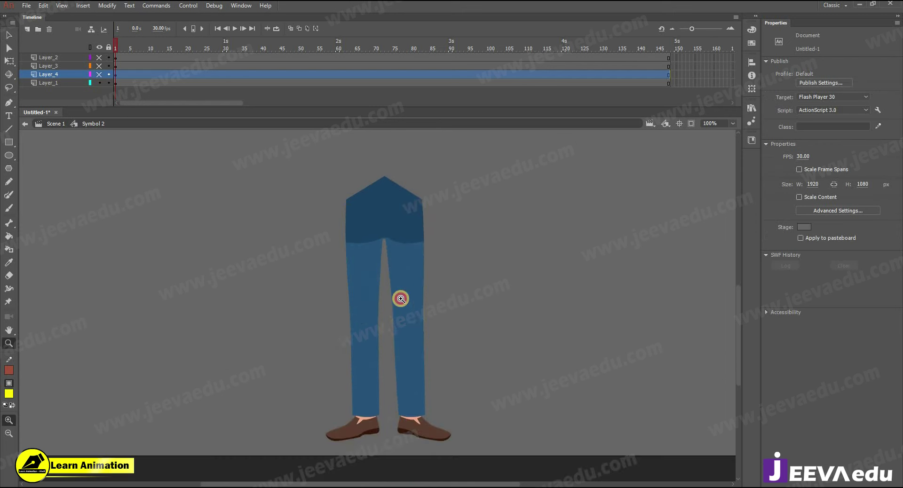
Step: Open the trousers drawing object and split its fill into two legs with a vertical line from the crotch past the waist
click(384, 227)
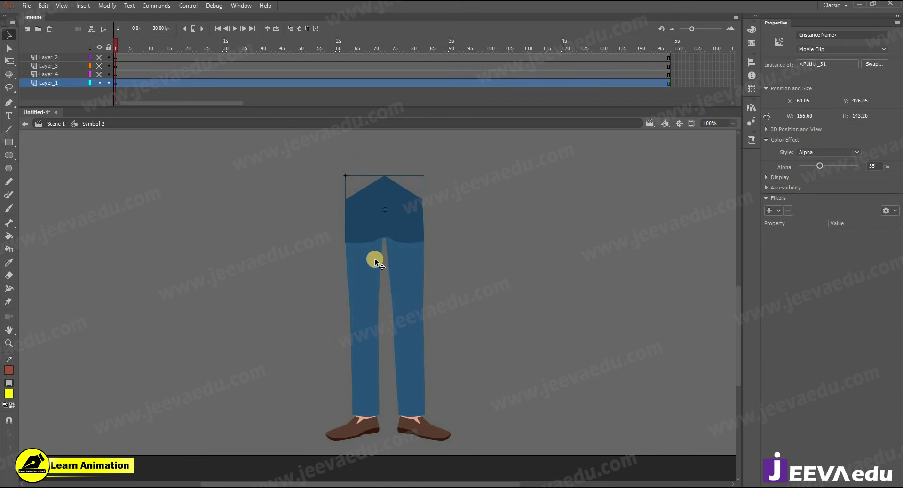
click(371, 314)
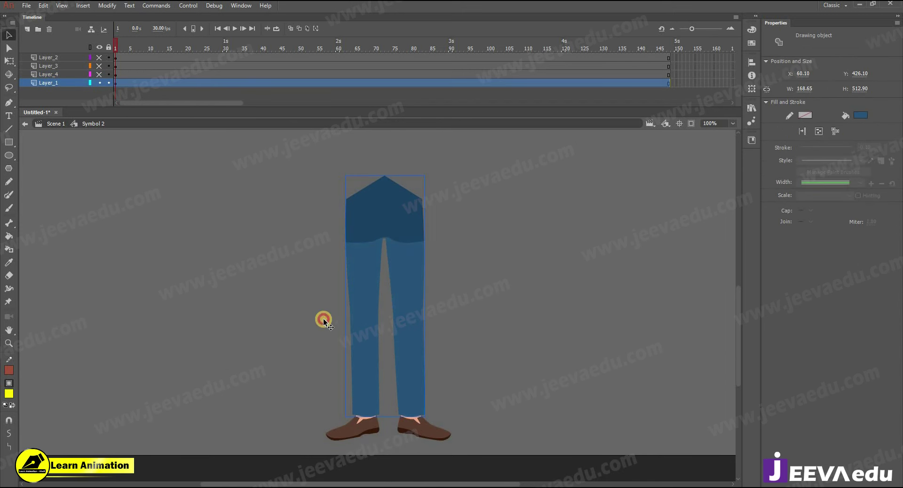
double_click(399, 270)
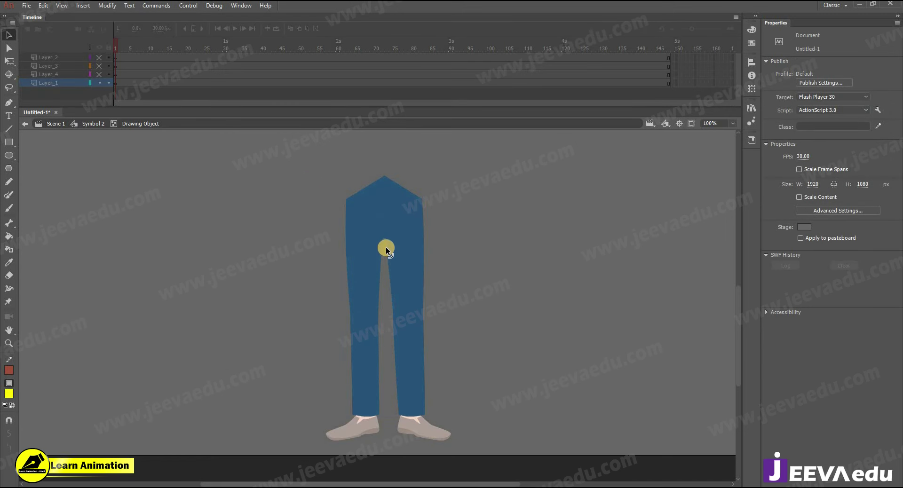
key(n)
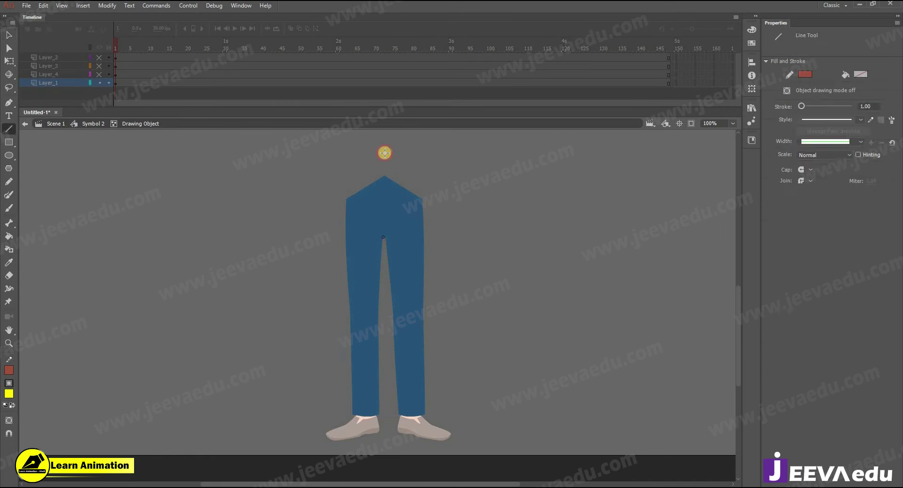
key(v)
click(408, 283)
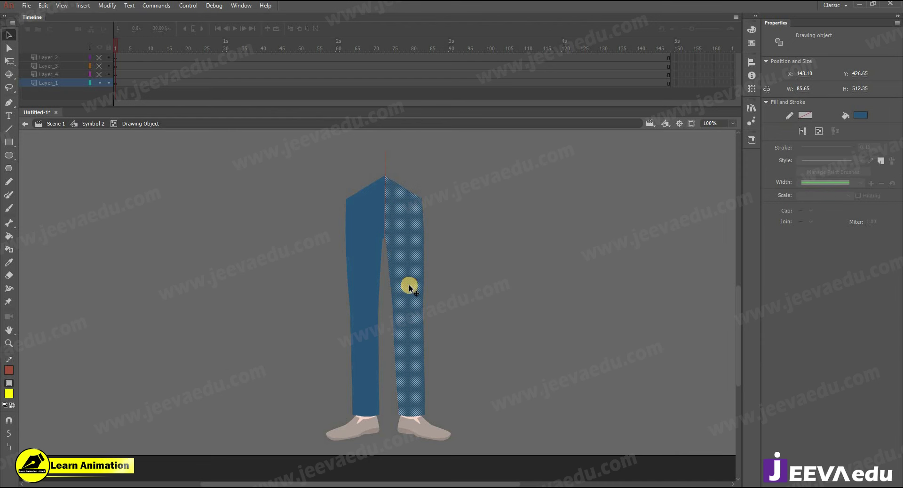
Step: Group each trouser leg separately, delete the dividing line, and undo a test move of one leg
key(ctrl+g)
click(371, 264)
key(ctrl+g)
click(383, 158)
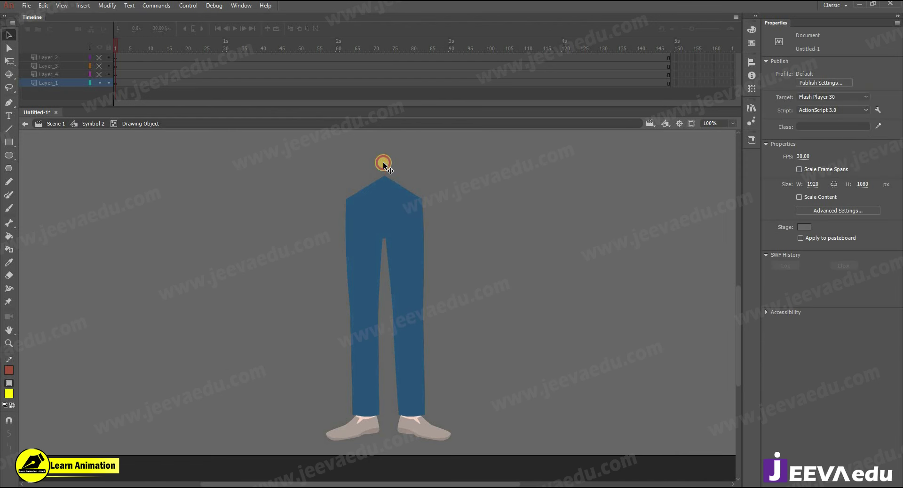
drag(382, 216, 296, 249)
key(ctrl+z)
Step: Return to Symbol 2, accept converting the drawing object to a group, and break that group apart into separate legs
double_click(272, 298)
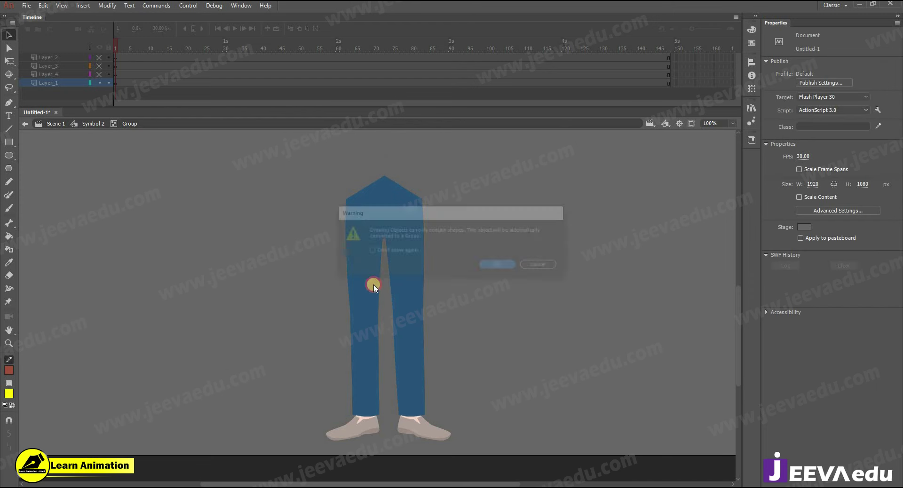
click(531, 266)
click(90, 124)
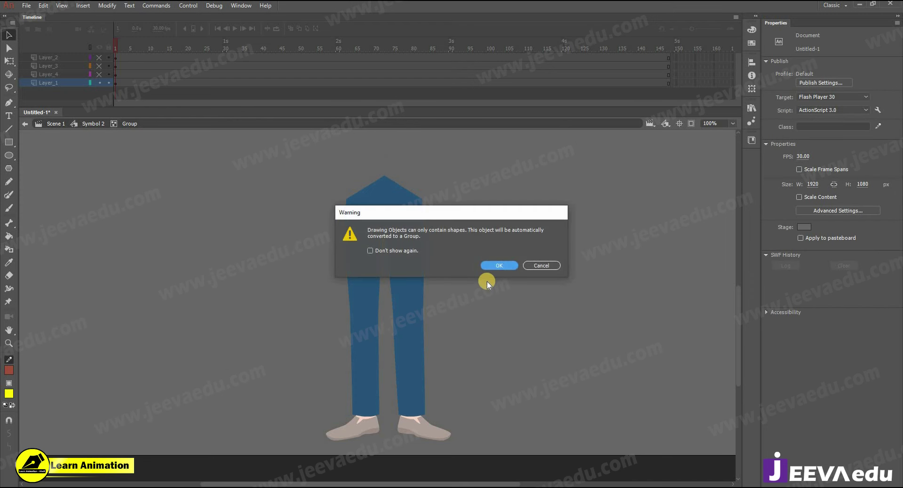
click(508, 269)
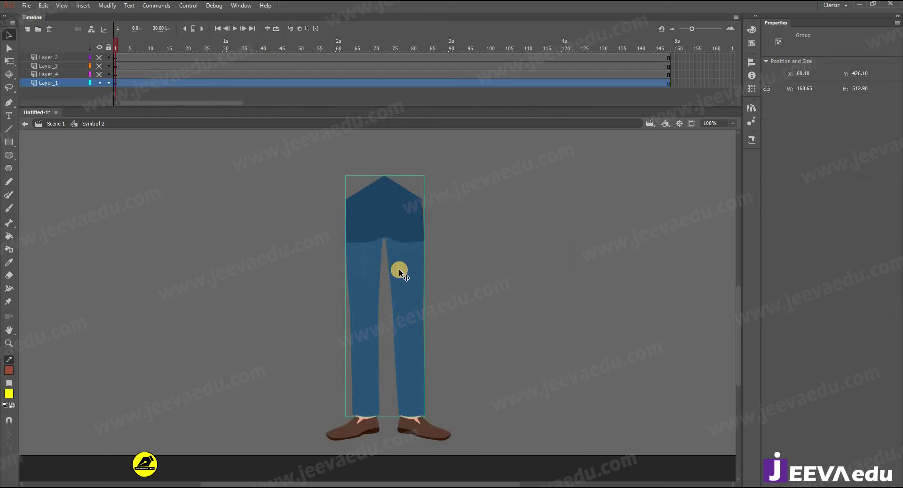
key(ctrl+b)
Step: Test that one trouser leg is separate by moving it aside, and undo the move
key(z)
key(ctrl+minus)
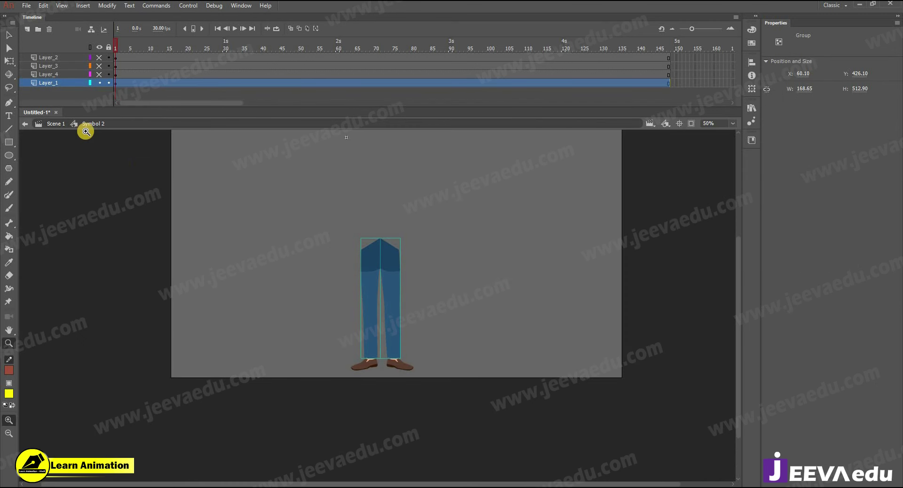
key(v)
click(380, 321)
click(374, 315)
drag(349, 334, 313, 334)
key(ctrl+z)
Step: Select one leg with its shoe, try moving them aside and undo the move, and check the other leg and the hip shadow
click(379, 203)
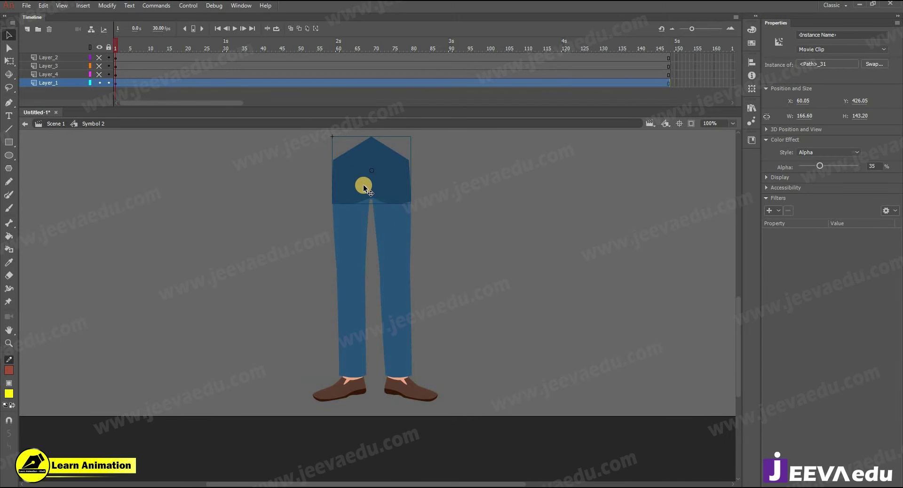
click(342, 377)
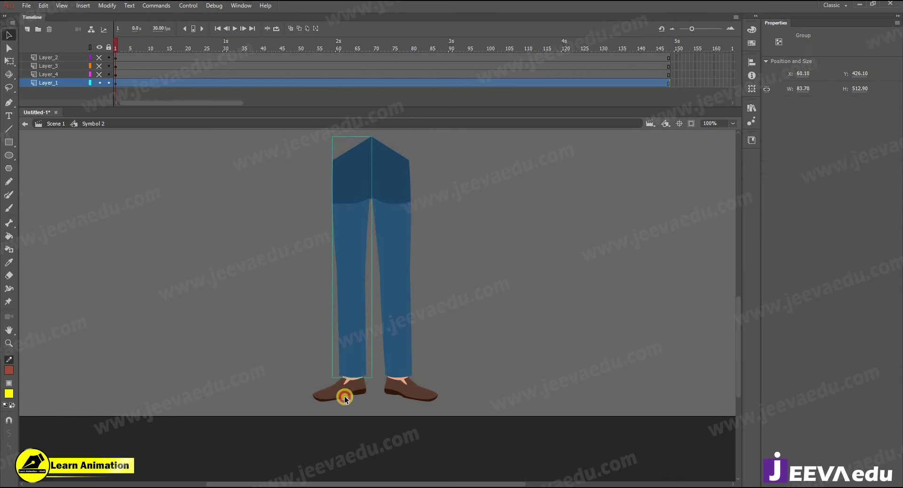
drag(290, 325, 367, 406)
drag(351, 375, 285, 374)
key(ctrl+z)
drag(470, 331, 404, 410)
click(403, 185)
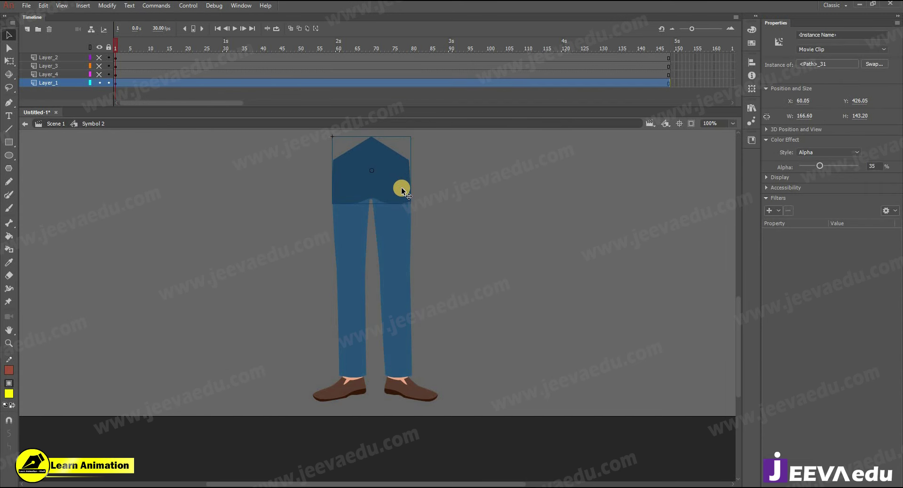
Step: Show the hidden layers and check the legs and hip shadow against the whole character
key(z)
alt+click(394, 260)
drag(99, 57, 99, 74)
key(v)
click(358, 299)
key(v)
click(411, 289)
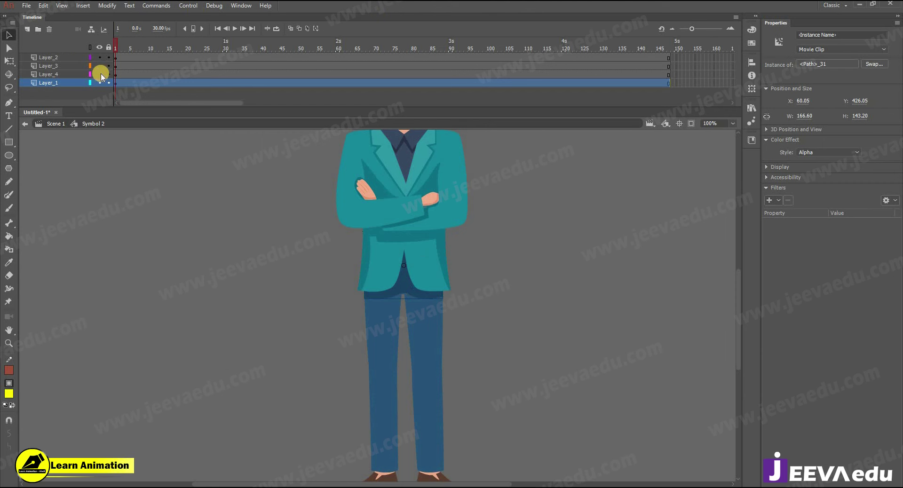
Step: Hide every layer except the legs layer and open the dark hip shadow movie clip for editing
alt+click(100, 74)
alt+click(100, 83)
click(404, 292)
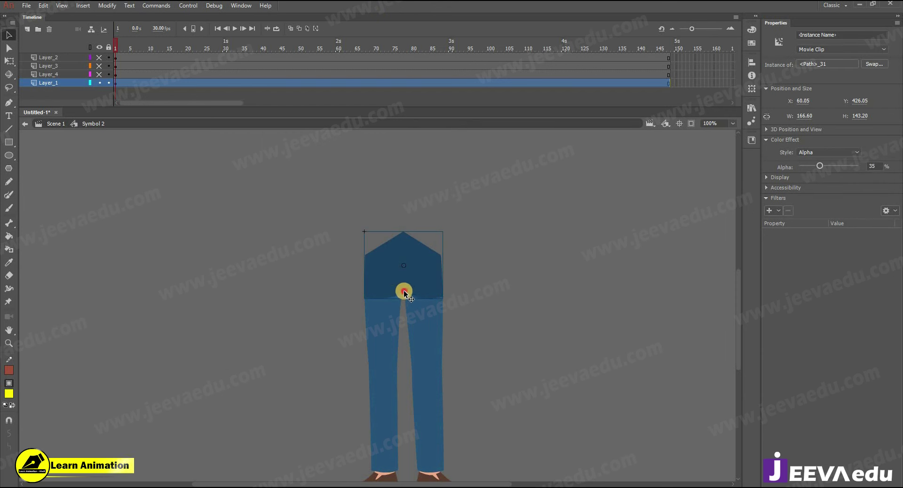
double_click(404, 292)
Step: Draw a vertical dividing line through the middle of the hip shadow, from the crotch to just above the peak
click(408, 301)
key(z)
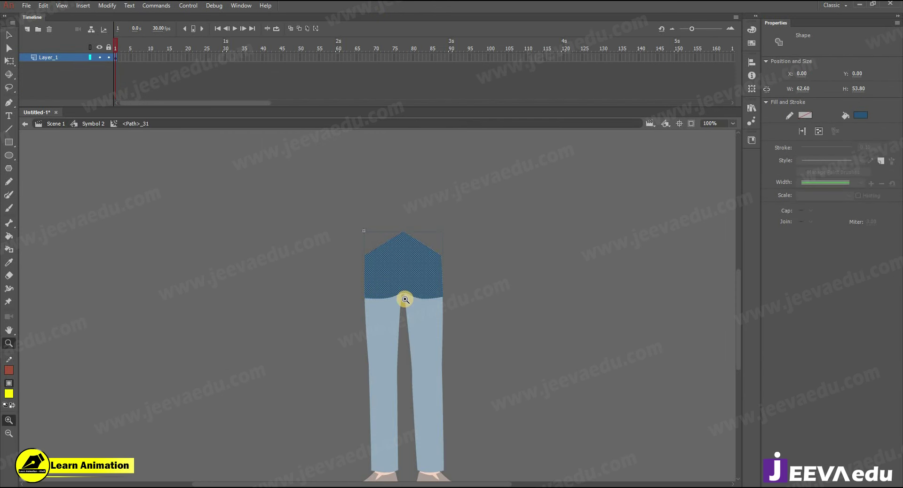
click(405, 300)
key(n)
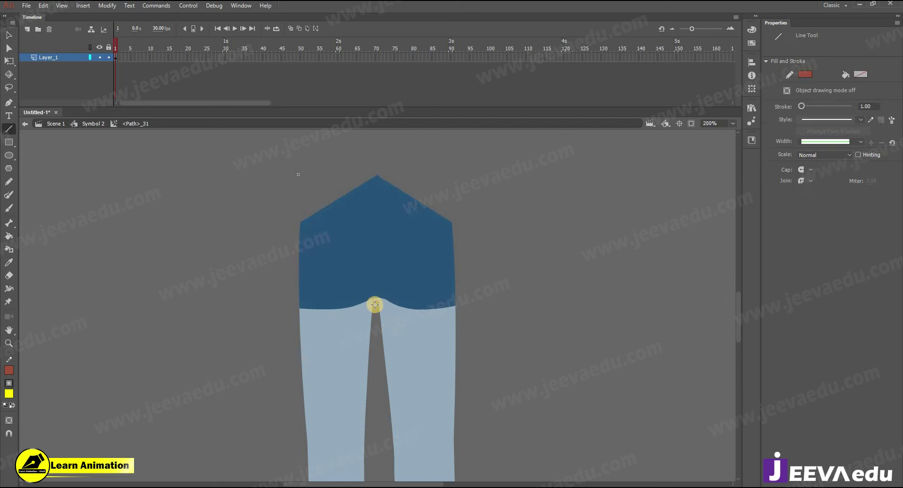
drag(376, 160, 377, 159)
key(v)
Step: Group each half of the divided hip shadow separately and delete the dividing line
click(368, 296)
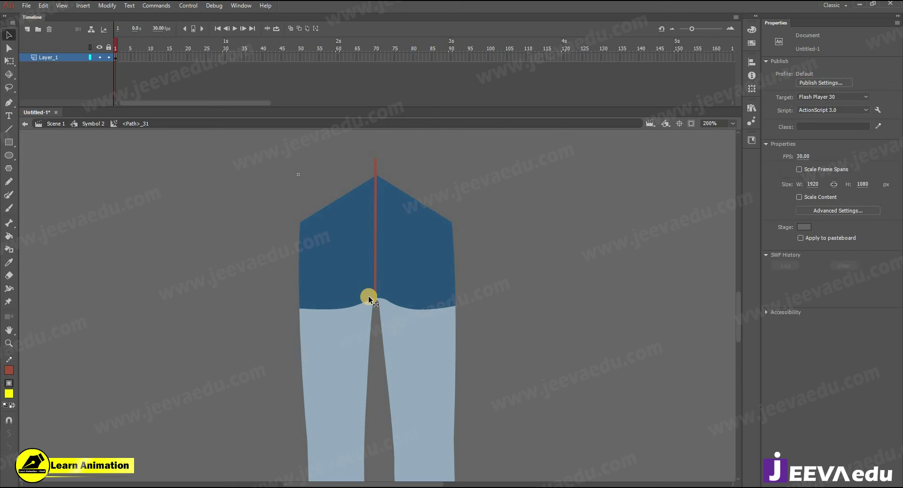
key(v)
click(352, 275)
click(408, 262)
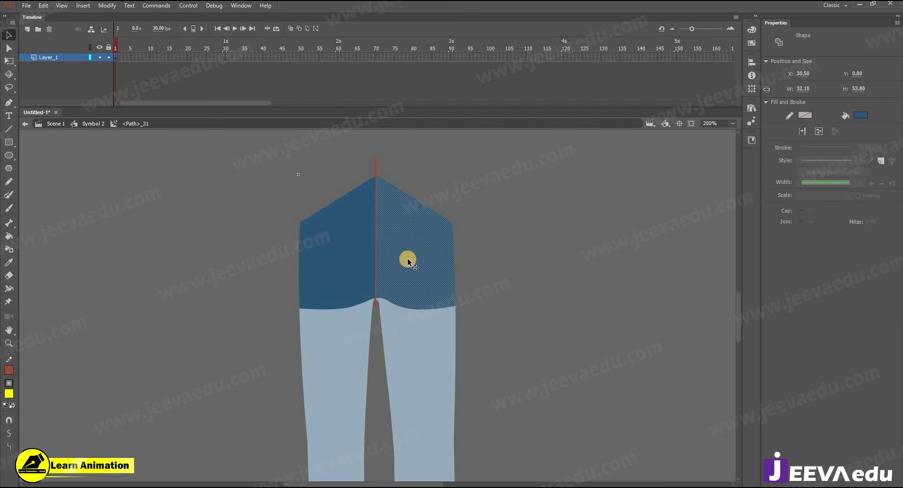
click(375, 160)
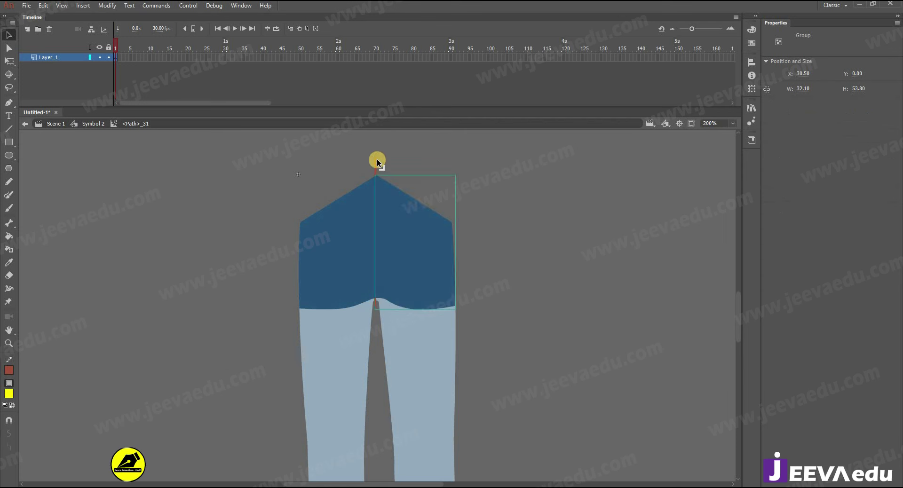
click(72, 118)
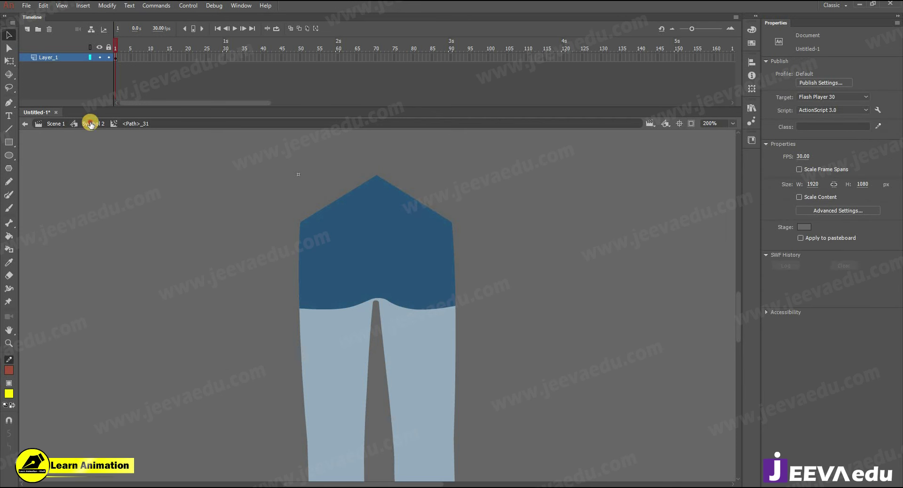
Step: Return to Symbol 2 and break the hip shadow movie clip apart into its two halves
click(90, 124)
click(415, 229)
key(z)
alt+click(400, 277)
key(ctrl+b)
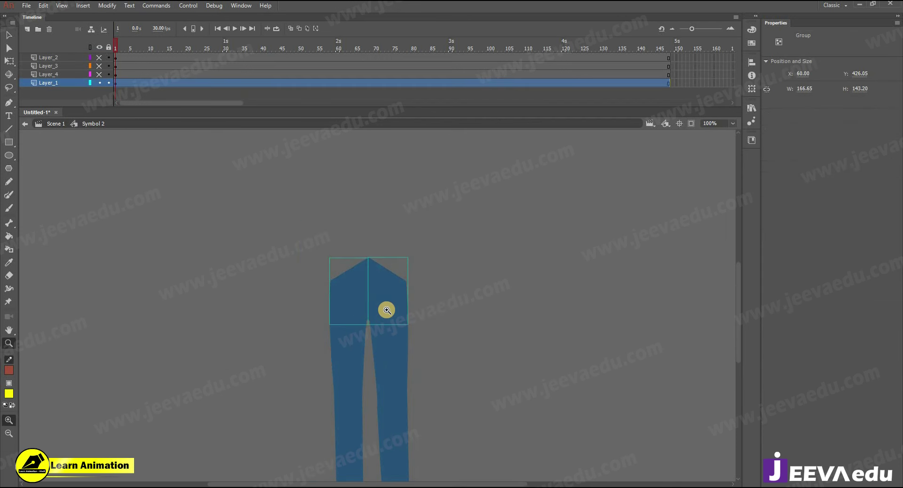
alt+click(381, 327)
Step: Try grouping the two hip shadow halves, and undo back to the intact movie clip with its alpha effect
key(v)
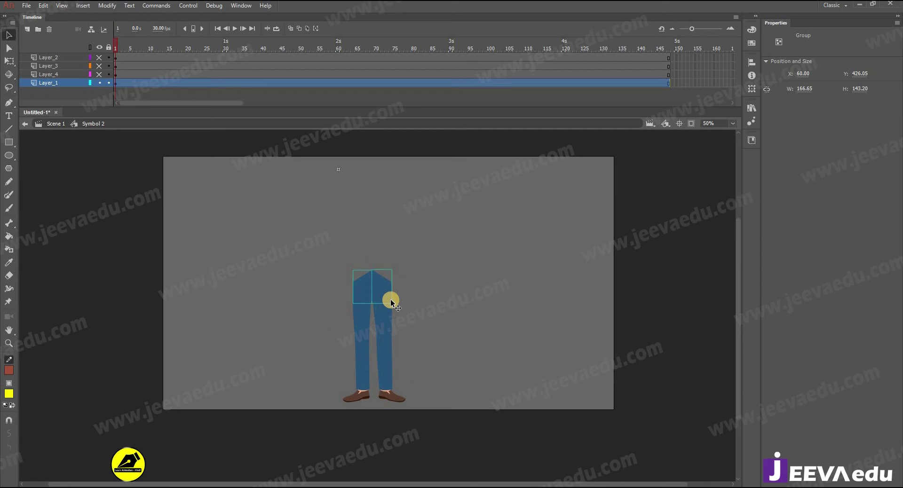
key(z)
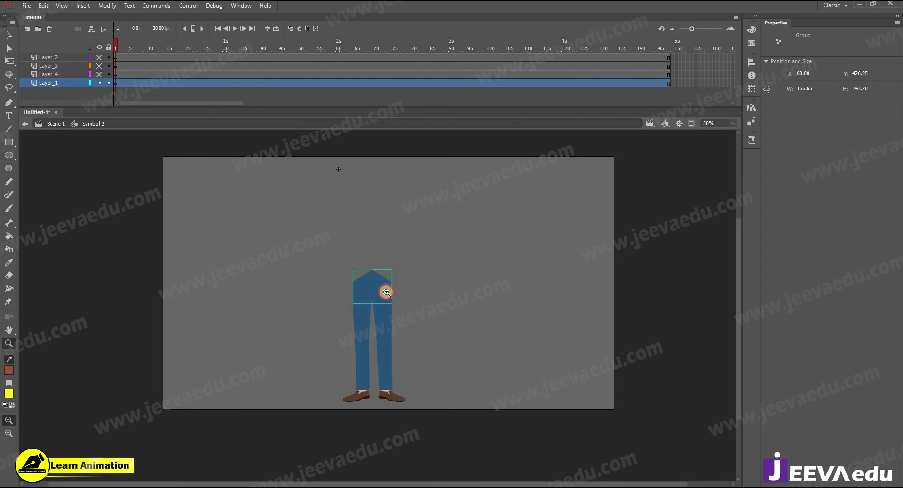
click(390, 288)
key(ctrl+g)
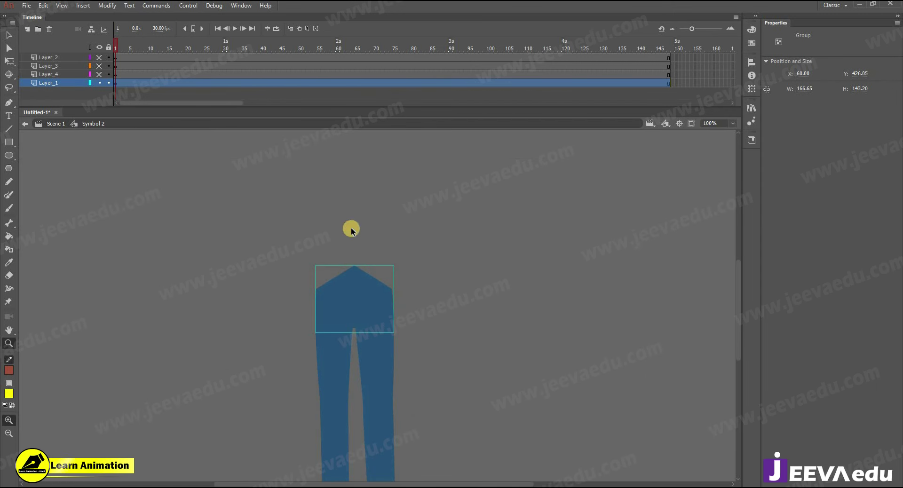
click(367, 322)
key(v)
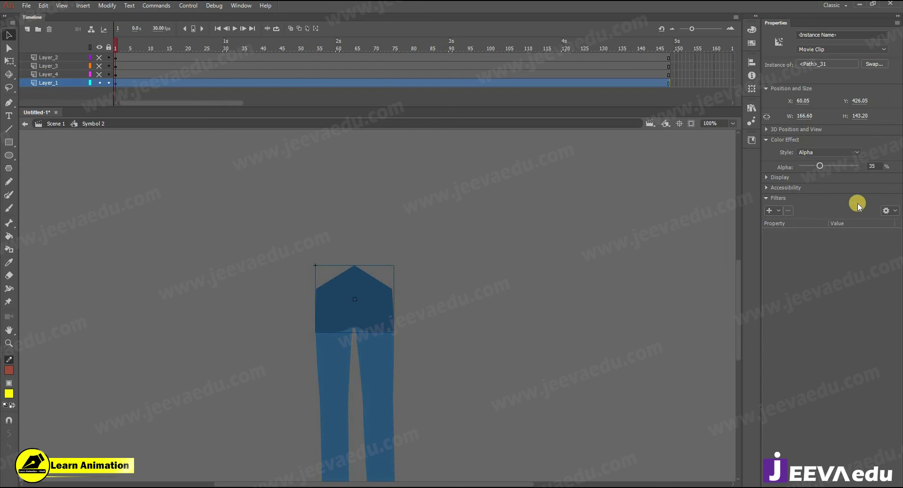
Step: Test moving the hip shadow up off the trousers, undoing each move
drag(367, 310, 371, 297)
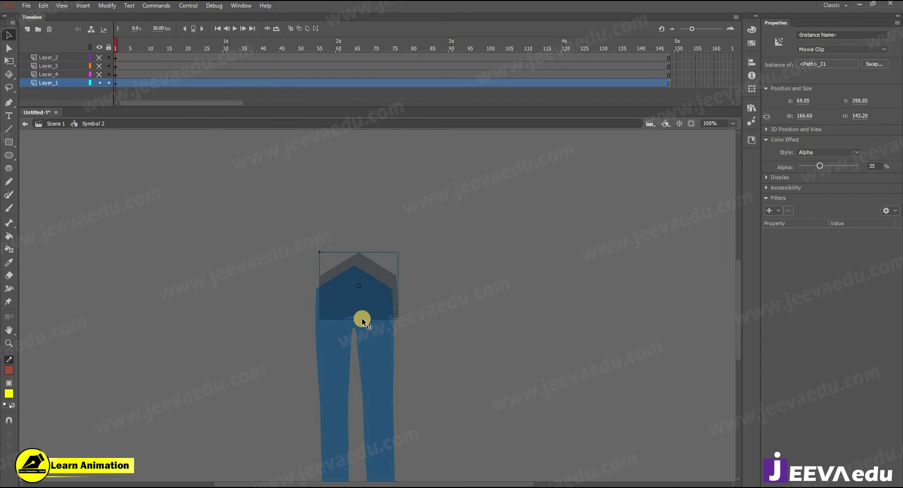
key(ctrl+z)
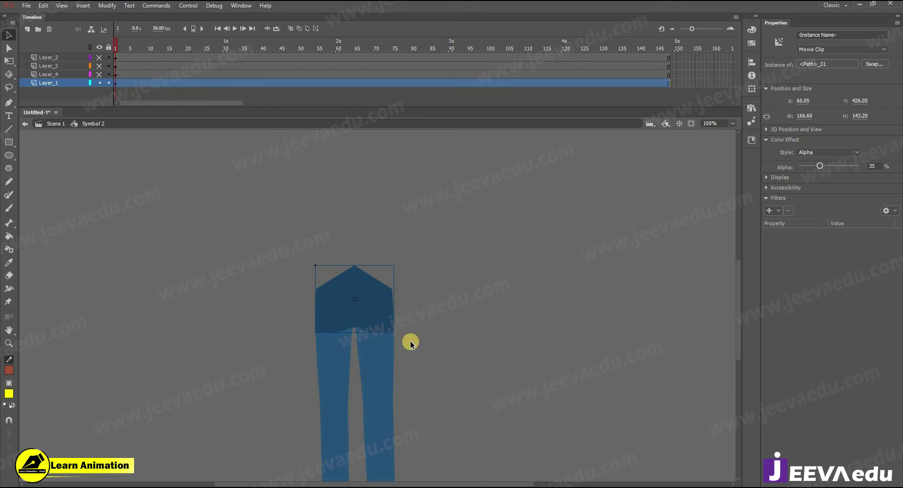
drag(365, 276, 365, 230)
key(ctrl+z)
Step: Select one trouser leg with its shoe, try moving it aside and undo the move
key(z)
alt+click(354, 367)
key(v)
drag(347, 330, 372, 390)
drag(373, 363, 298, 363)
key(ctrl+z)
Step: Cut the hip shadow, paste it in place on a new layer above the legs and convert it to a symbol
click(383, 278)
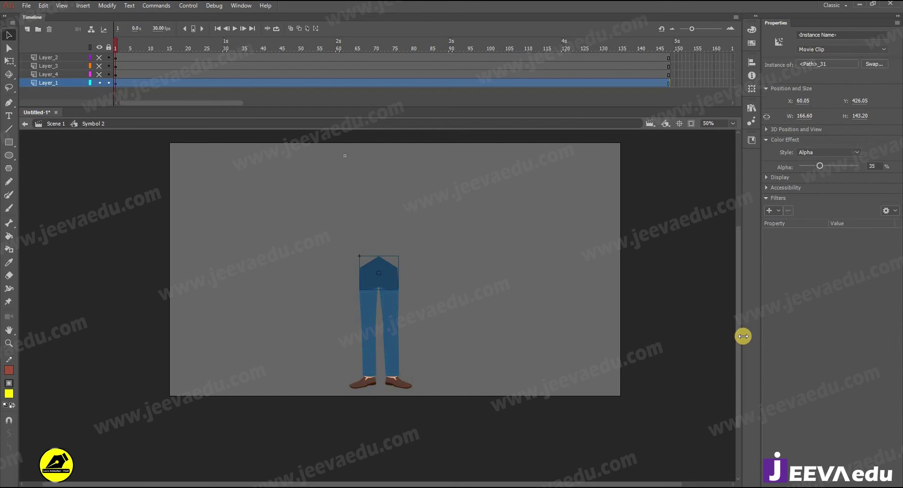
key(Delete)
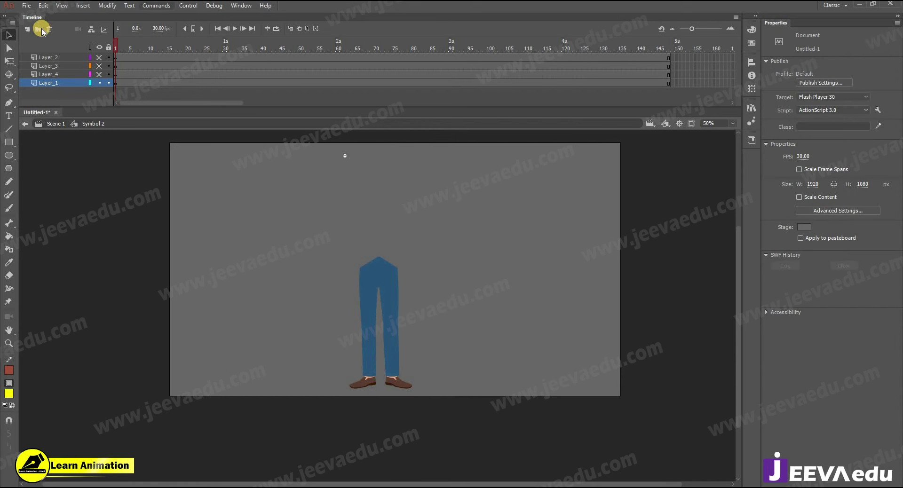
click(28, 29)
right_click(208, 217)
click(227, 251)
key(F8)
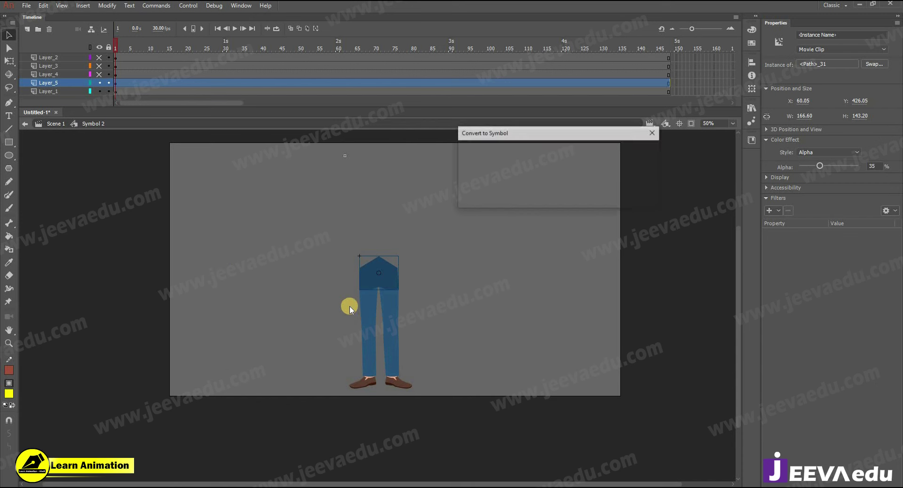
key(Return)
Step: Hide the hip shadow layer and convert each trouser leg with its shoe into its own graphic symbol
click(99, 83)
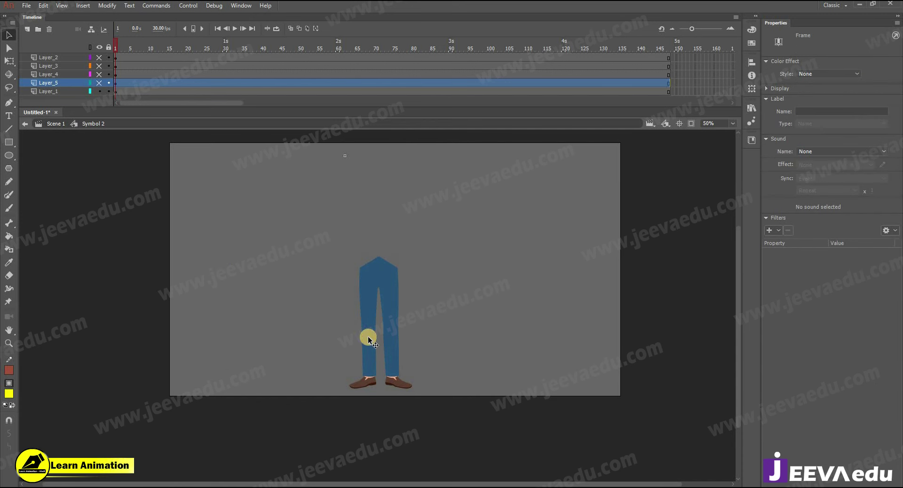
click(370, 387)
key(F8)
key(Return)
click(394, 369)
key(F8)
key(Return)
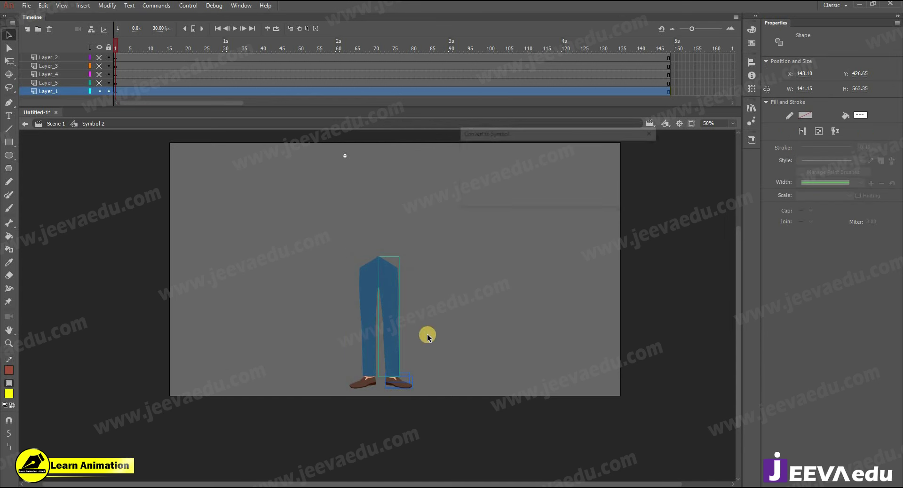
Step: Cut one leg symbol and paste it in place on a new layer between the hip shadow and the remaining leg
key(ctrl+x)
click(98, 68)
click(27, 29)
click(56, 90)
right_click(168, 239)
click(221, 275)
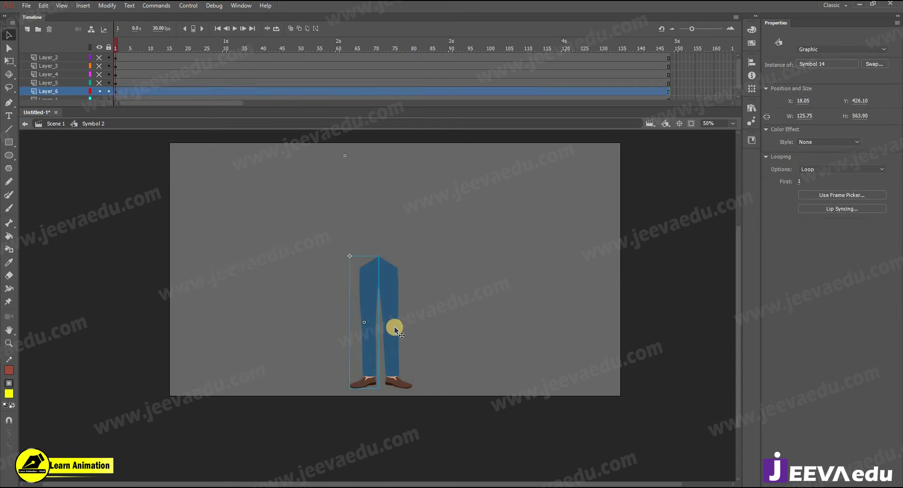
Step: Toggle the remaining leg's layer to check that the legs are separate, and show all hidden layers
scroll(94, 84, down, 1)
click(95, 91)
click(98, 91)
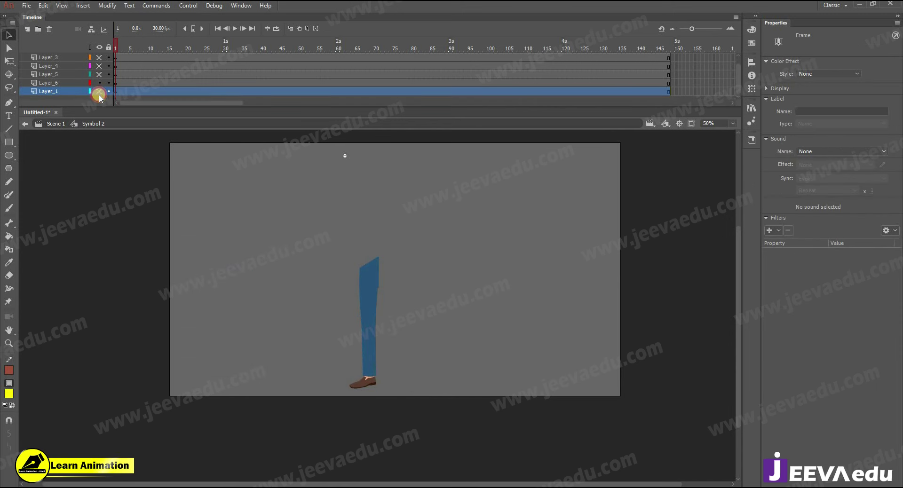
click(100, 69)
click(347, 339)
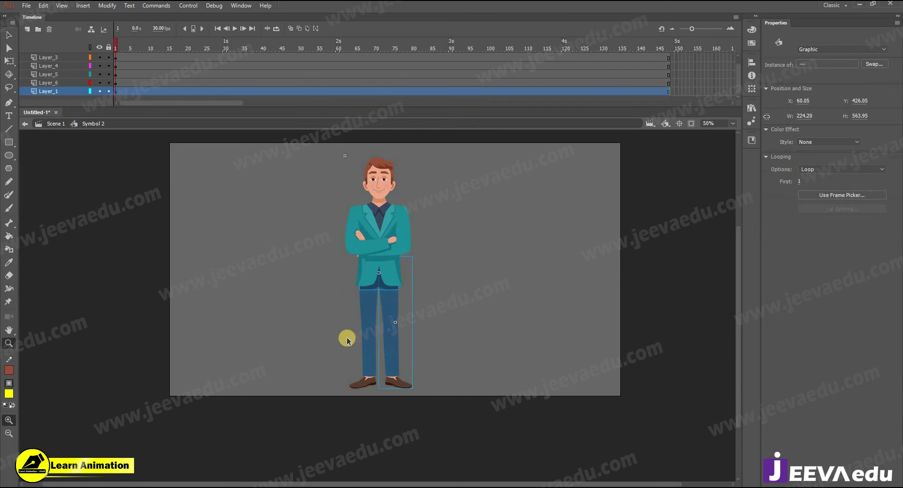
Step: Move the transformation point of each leg symbol up to its hip joint with Free Transform
click(366, 326)
key(q)
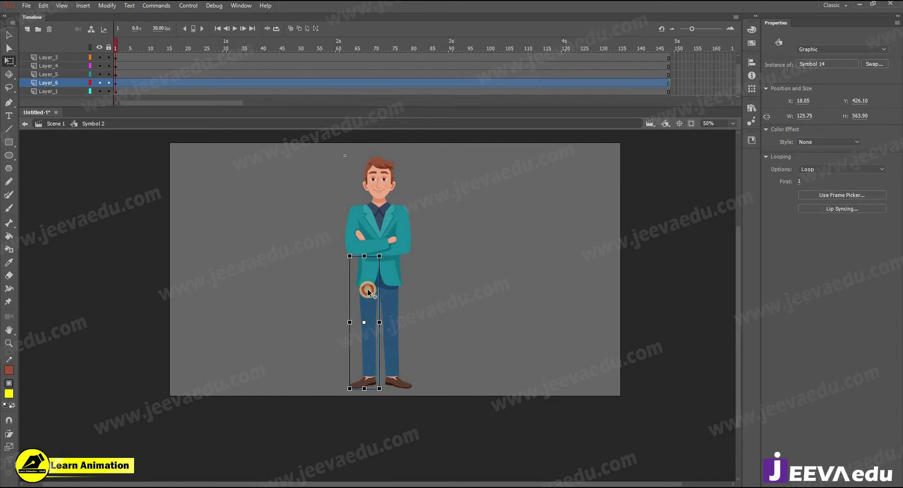
click(392, 319)
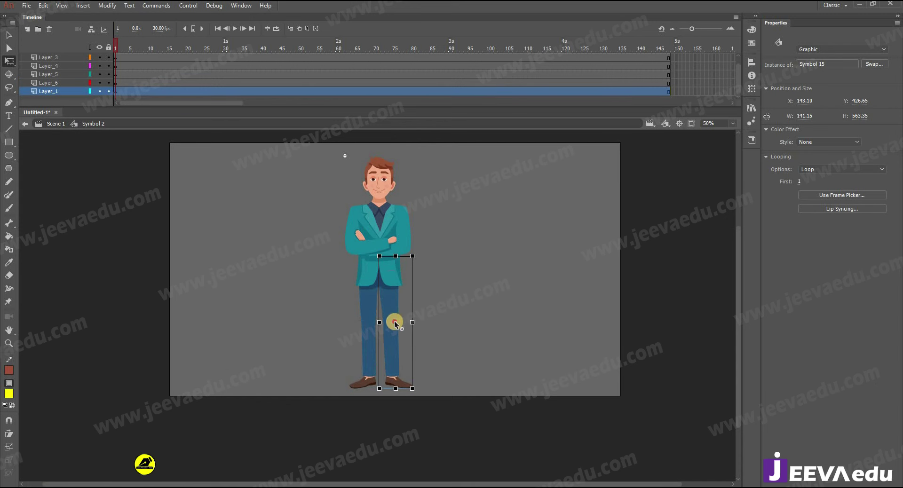
click(372, 331)
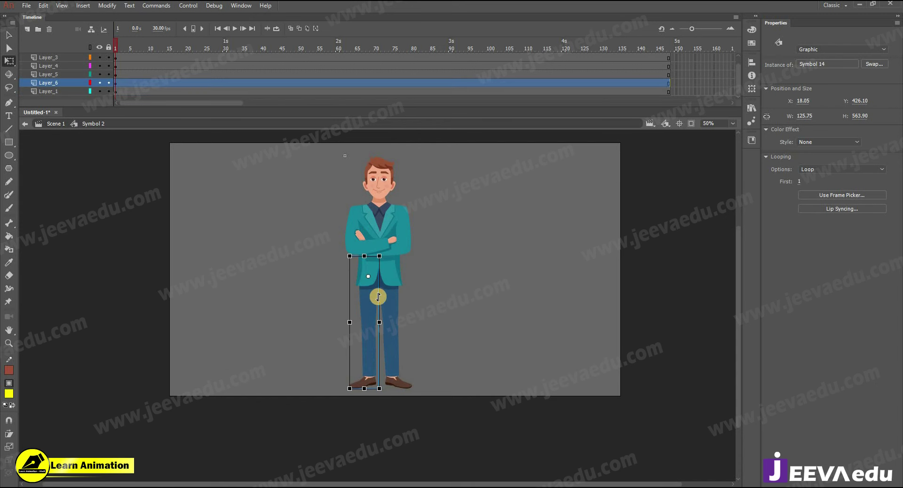
key(space)
drag(379, 323, 381, 300)
drag(382, 368, 365, 371)
click(397, 359)
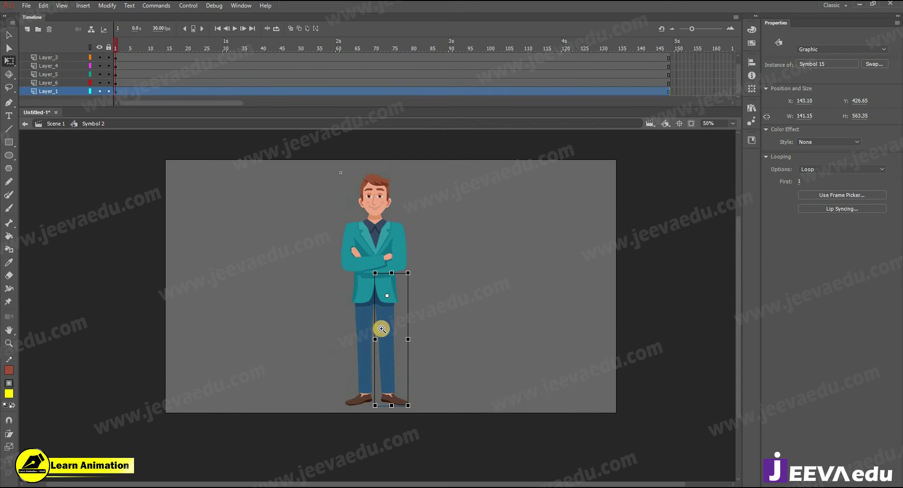
Step: Inspect the separated character, look inside one leg symbol and return to Symbol 2
key(z)
click(379, 269)
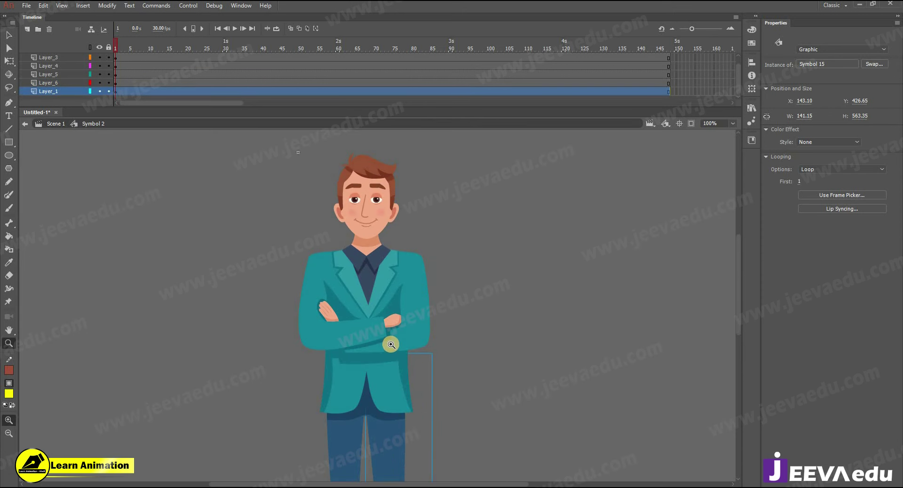
alt+click(387, 349)
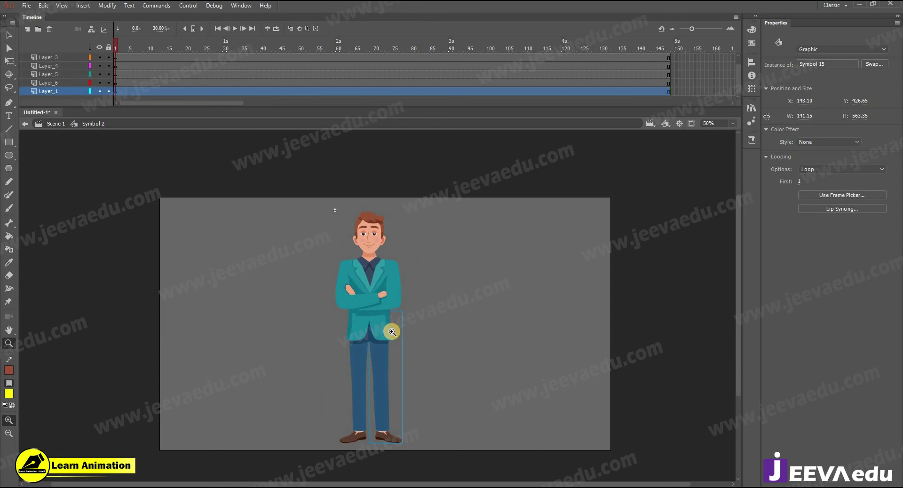
double_click(357, 405)
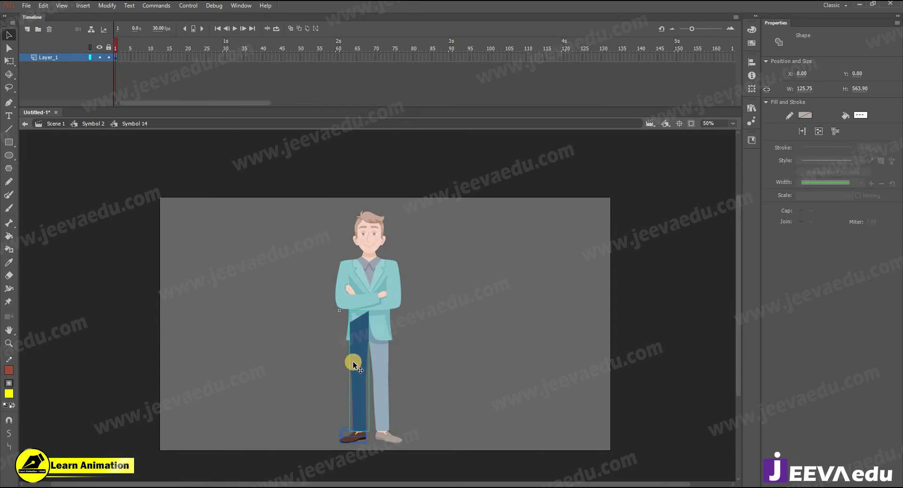
double_click(411, 384)
Step: Select the whole character, try shifting it slightly and undo the move
drag(306, 197, 447, 427)
mouse_move(368, 332)
mouse_down()
mouse_move(388, 327)
mouse_move(374, 338)
mouse_up()
key(ctrl+z)
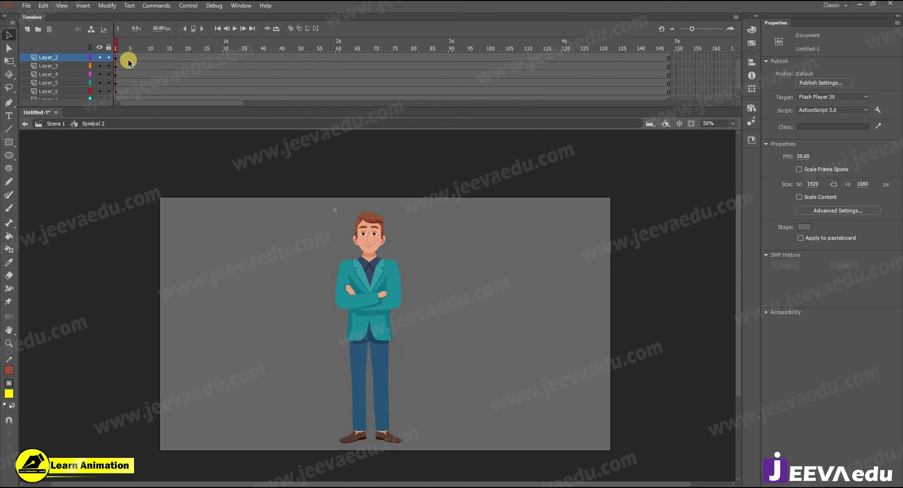
Step: Insert keyframes on all body-part layers at frames 4 and 12
drag(128, 61, 129, 128)
click(138, 98)
scroll(158, 58, up, 1)
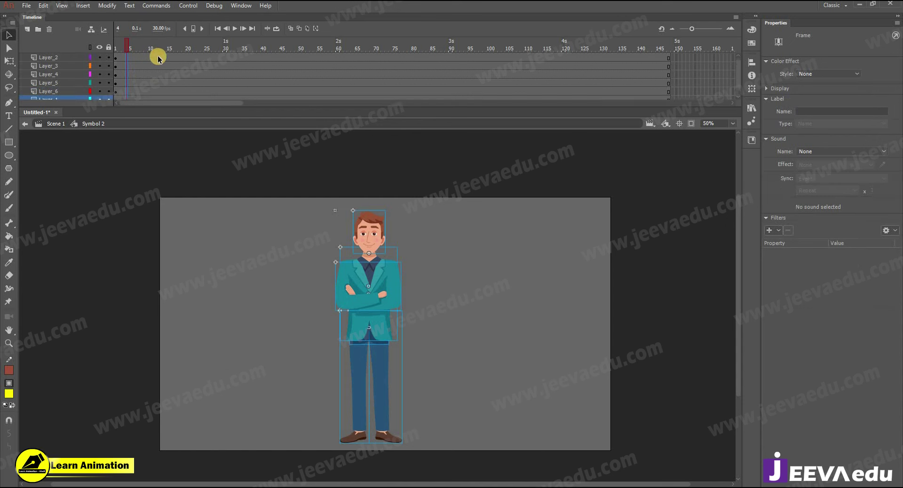
drag(155, 58, 155, 123)
key(F6)
Step: Create classic tweens between the keyframes at frames 4 and 12 on all layers
drag(143, 90, 133, 31)
right_click(137, 61)
click(155, 87)
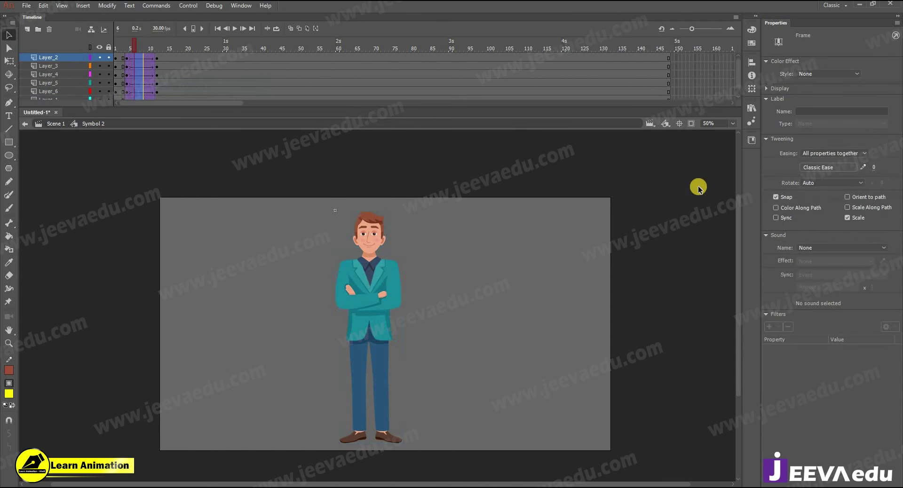
Step: At frame 12, select the head, arms and torso, set their shared pivot at the hips and tilt them slightly counterclockwise
click(157, 45)
drag(303, 207, 417, 292)
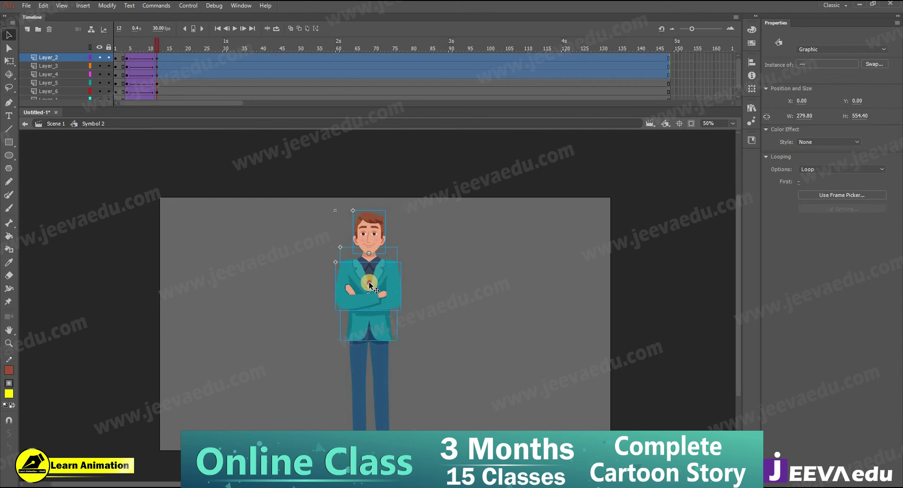
key(q)
drag(368, 324, 368, 329)
mouse_move(411, 234)
mouse_down()
mouse_move(412, 264)
mouse_move(403, 238)
mouse_up()
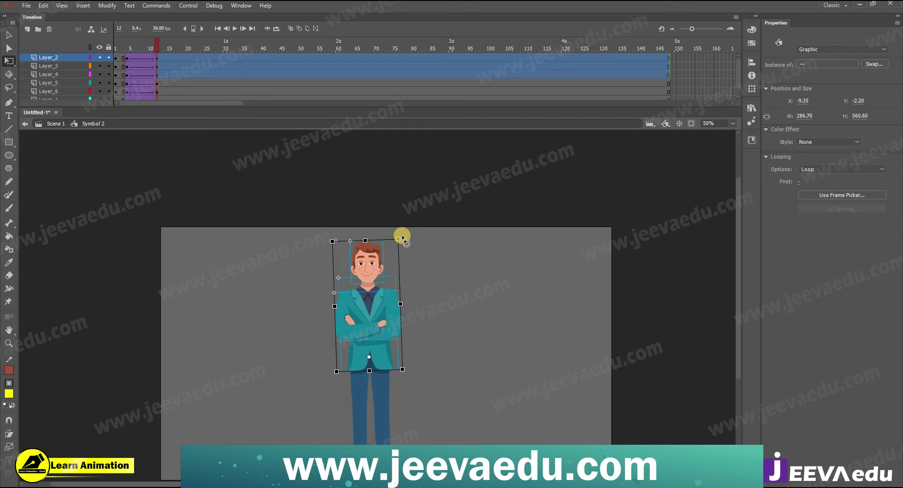
Step: At frame 12, counter-rotate the head slightly clockwise about its neck pivot and select the crossed arms
click(387, 290)
click(362, 252)
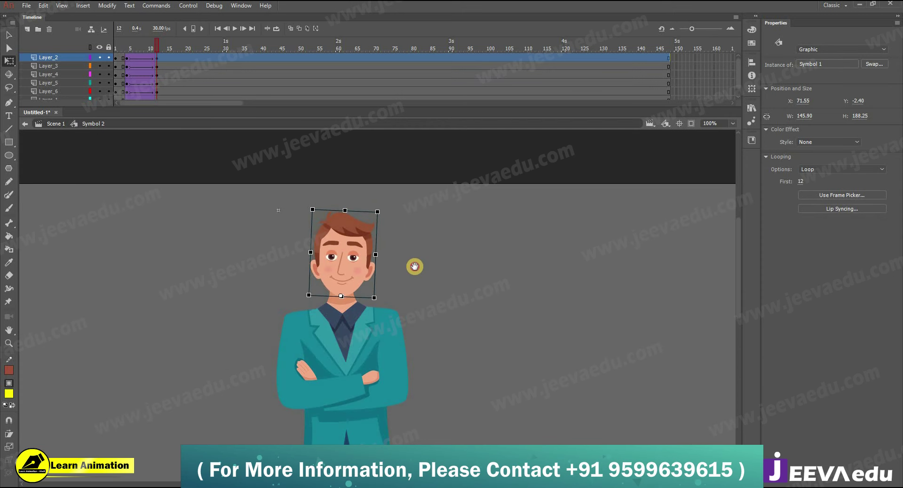
scroll(414, 264, down, 1)
click(382, 375)
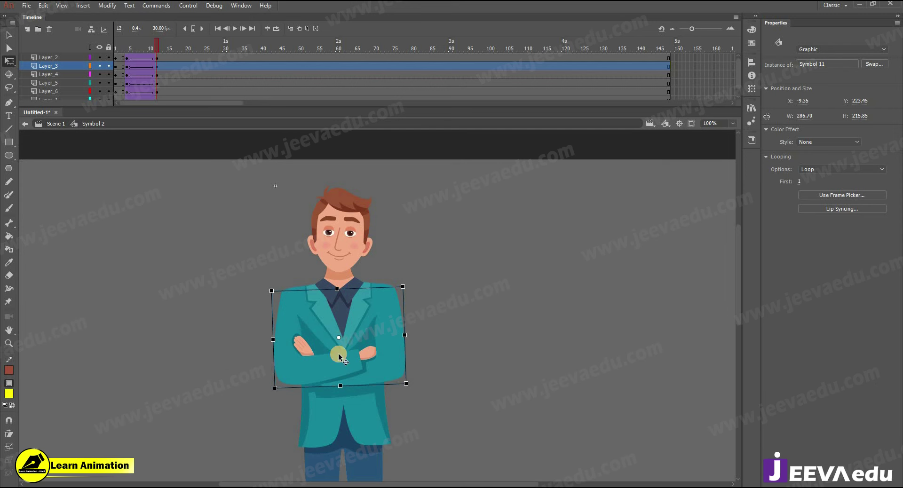
Step: Play the body animation from frame 4 to check the upper-body tilt
key(z)
alt+click(361, 343)
click(126, 49)
key(Return)
click(168, 57)
click(157, 49)
Step: At frame 12, tilt the head, arms and torso further counterclockwise around a shared hip pivot and preview the motion
key(q)
click(376, 263)
shift+click(376, 311)
shift+click(368, 355)
drag(375, 304, 378, 363)
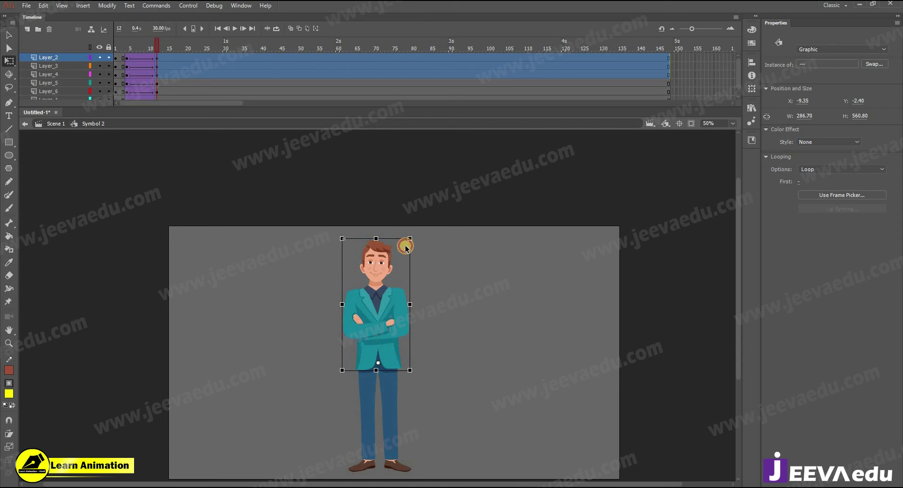
drag(412, 232, 410, 231)
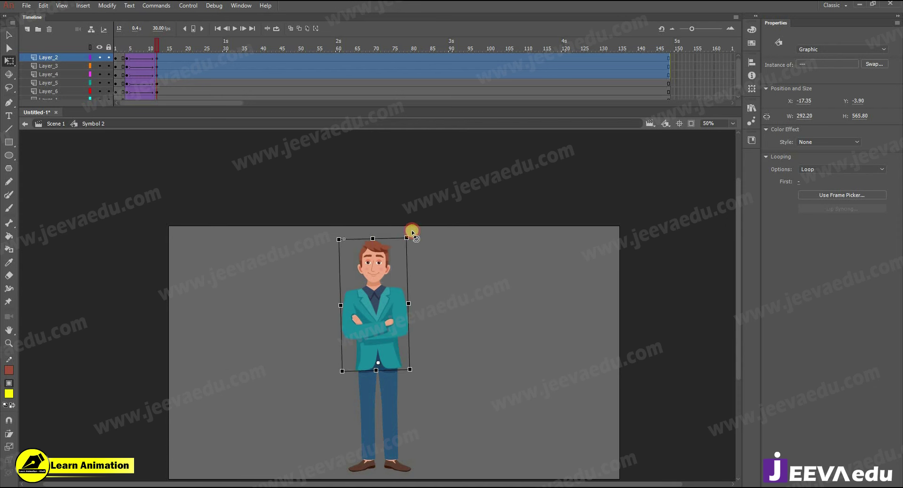
key(Return)
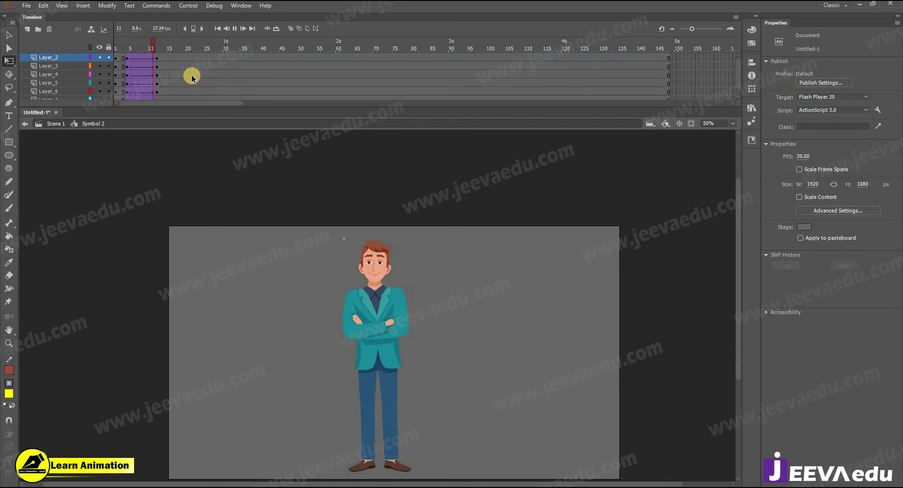
Step: At frame 12, tilt the head slightly further clockwise about its neck pivot
click(169, 49)
key(z)
click(372, 288)
click(131, 57)
drag(132, 57, 155, 89)
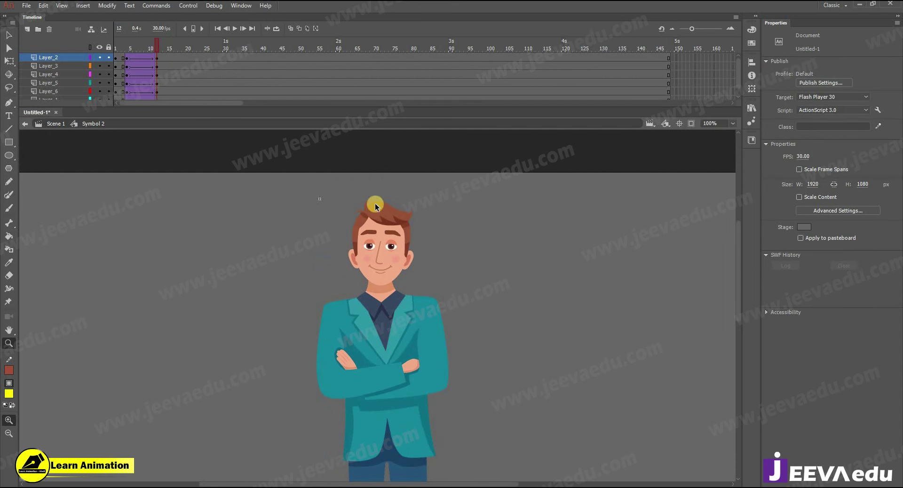
key(q)
click(399, 223)
drag(416, 197, 422, 198)
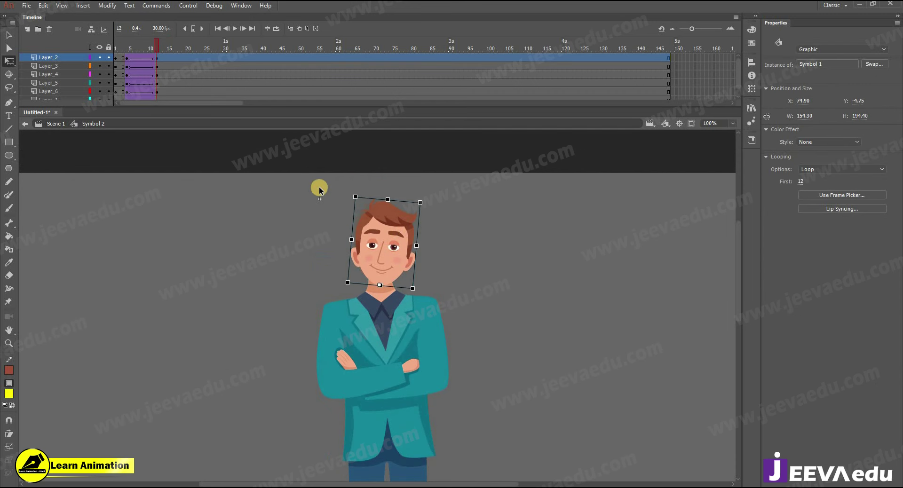
Step: Open the head symbol and insert keyframes on all its layers at frames 4 and 12
double_click(383, 217)
click(156, 89)
key(F6)
drag(130, 57, 128, 108)
double_click(131, 175)
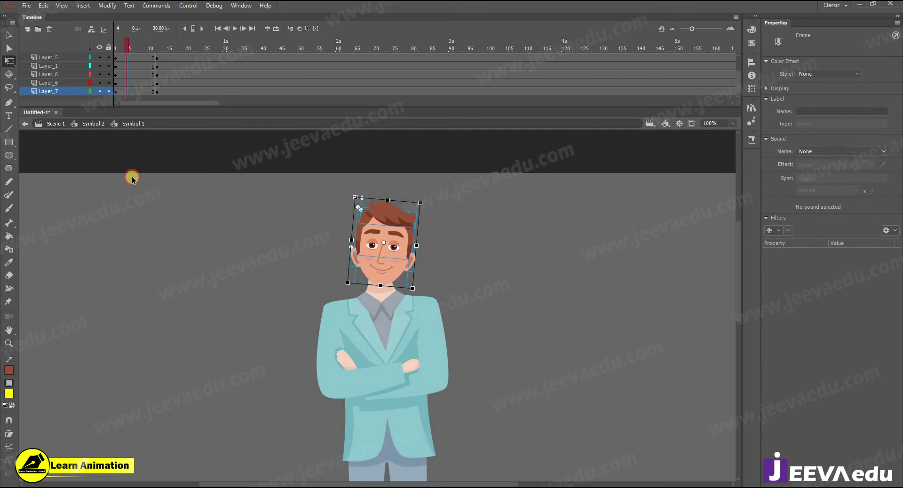
click(133, 56)
double_click(385, 261)
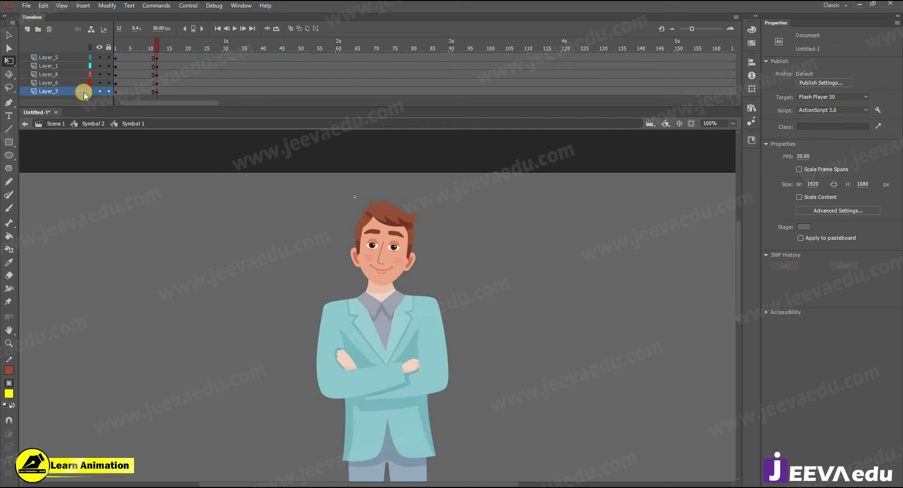
Step: Create classic tweens between frames 4 and 12 on all layers of the head symbol
drag(128, 57, 136, 88)
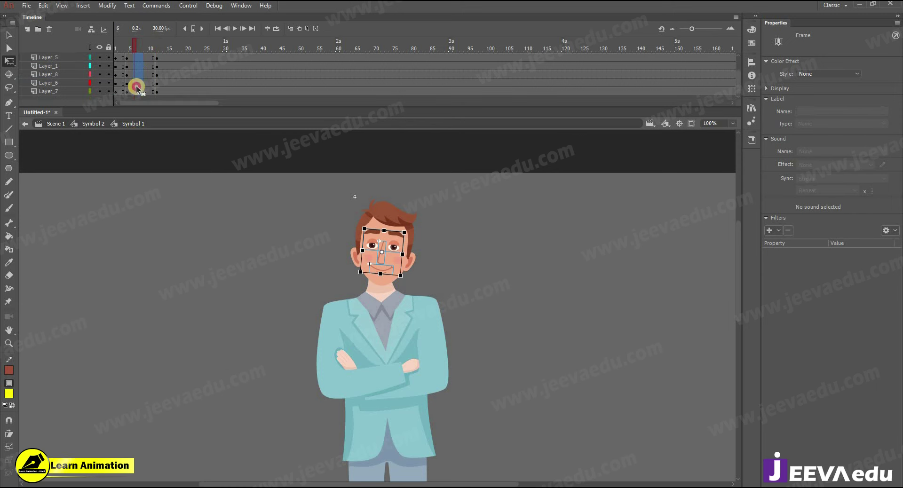
right_click(136, 88)
click(177, 107)
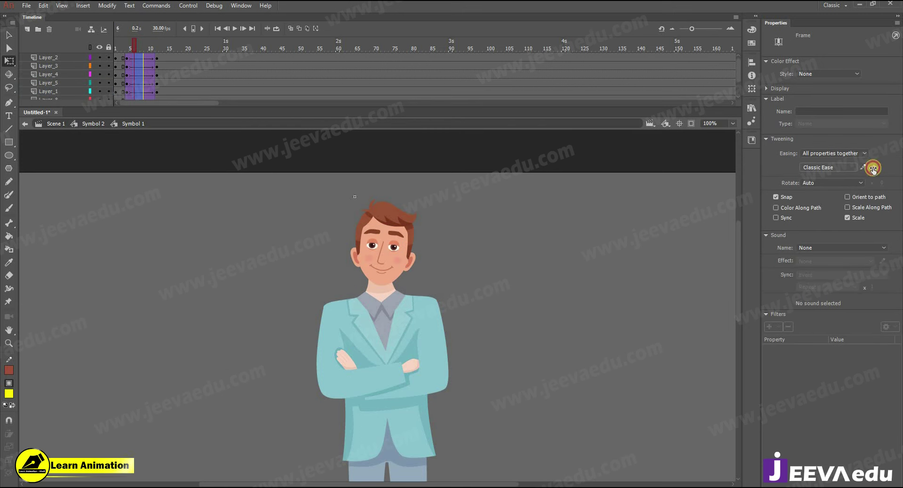
Step: At frame 12, select the eyes, nose and mouth together and move them slightly upward on the face
drag(156, 50, 157, 50)
key(z)
click(370, 300)
key(v)
click(355, 271)
shift+click(349, 229)
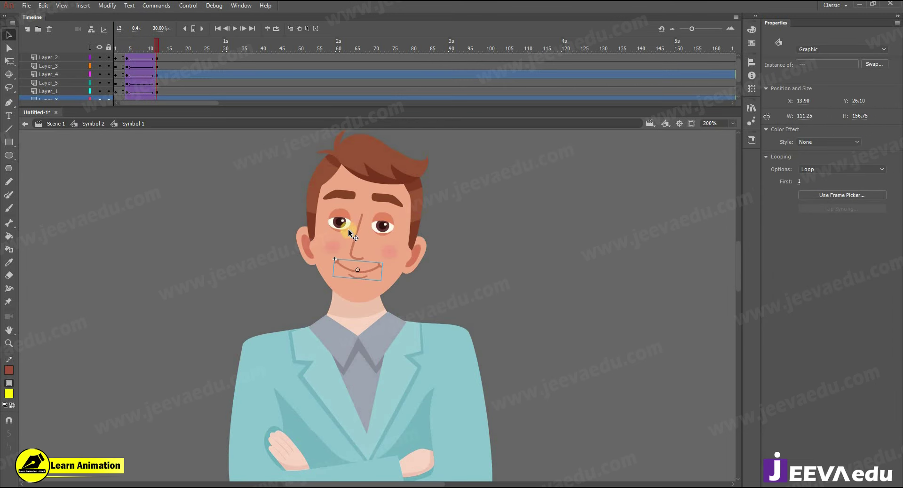
click(345, 223)
shift+click(355, 258)
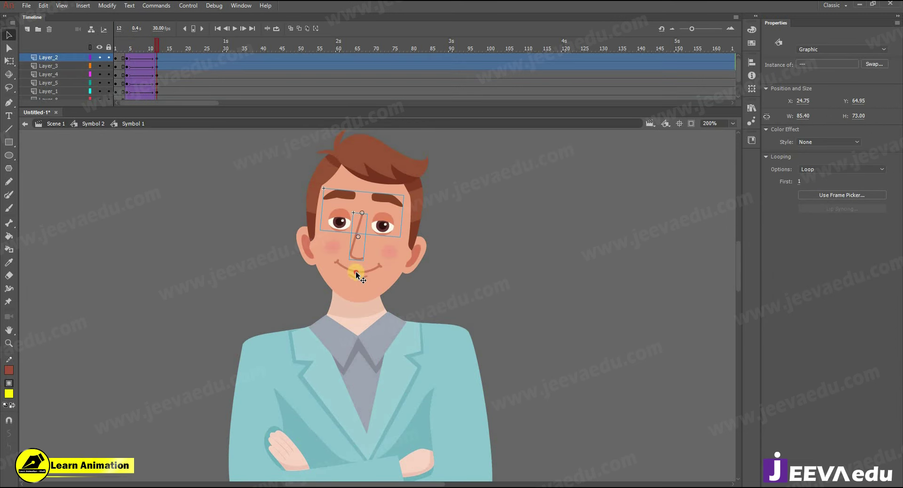
shift+click(357, 274)
drag(387, 275, 387, 258)
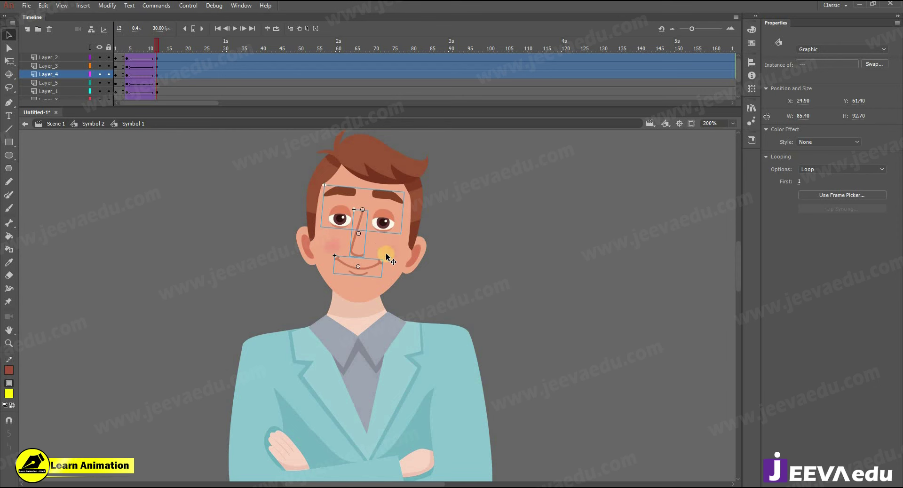
Step: At frame 12, select the front and back hair together and move them slightly upward
click(418, 254)
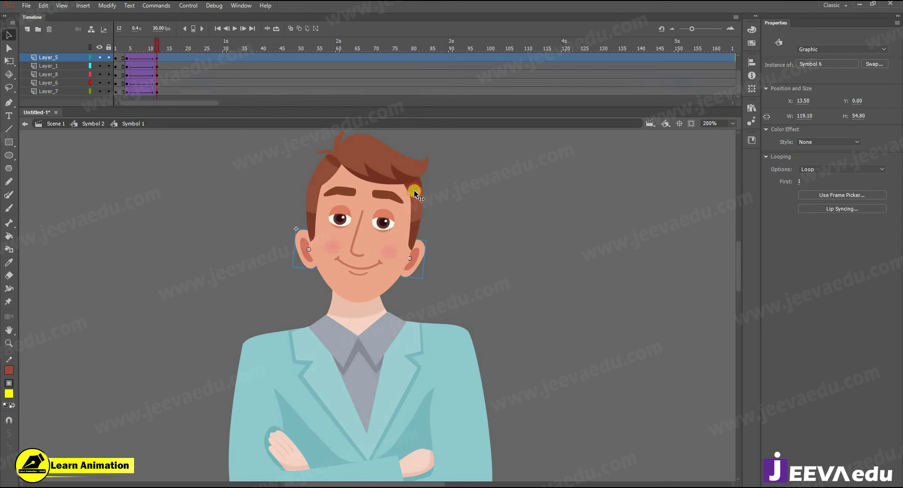
drag(423, 212, 559, 242)
key(ctrl+z)
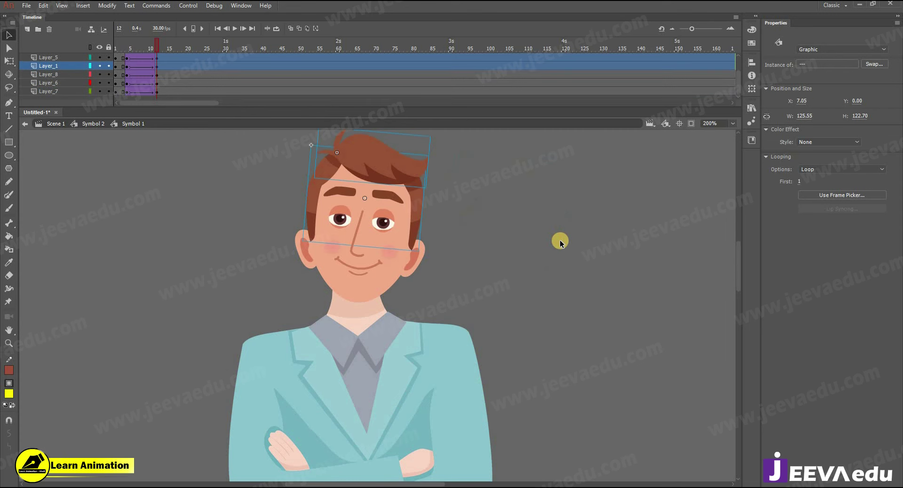
drag(415, 174, 419, 172)
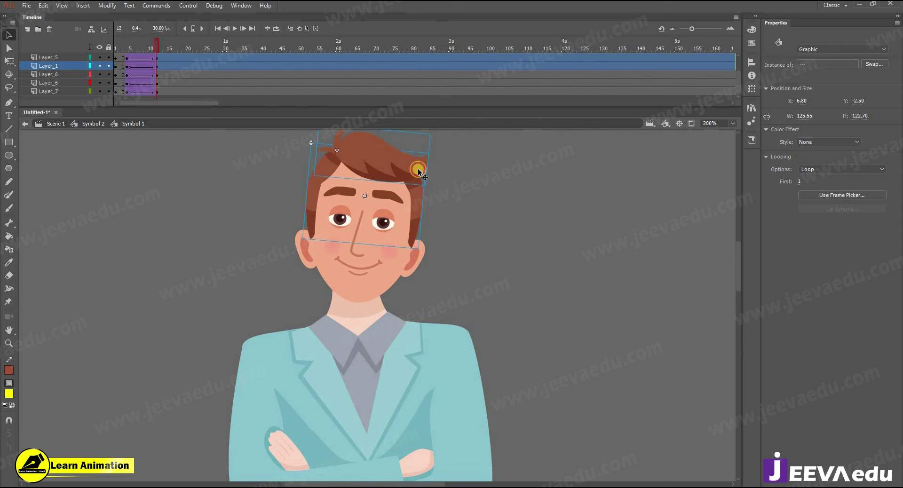
Step: At frame 12, rotate the front hair slightly counterclockwise
click(424, 163)
key(q)
drag(436, 135, 436, 129)
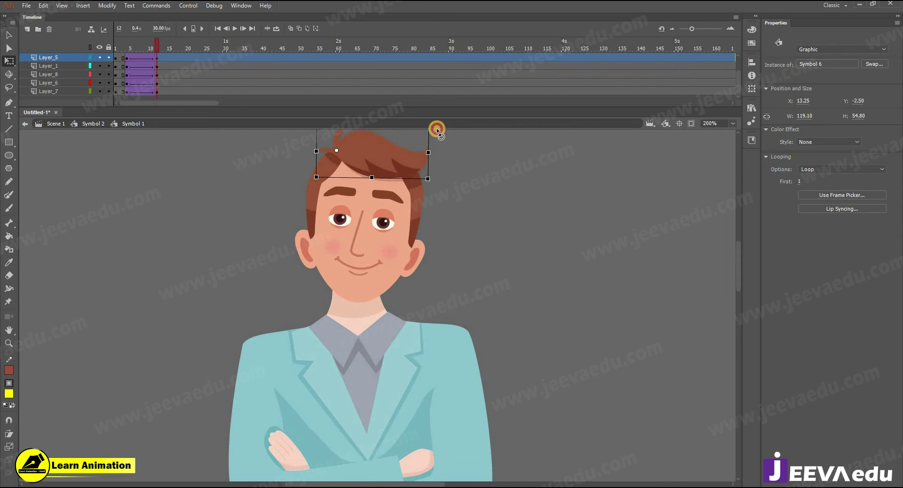
Step: Scrub through the head symbol's timeline to review the face and hair motion
key(z)
alt+click(334, 148)
drag(162, 47, 176, 80)
click(351, 350)
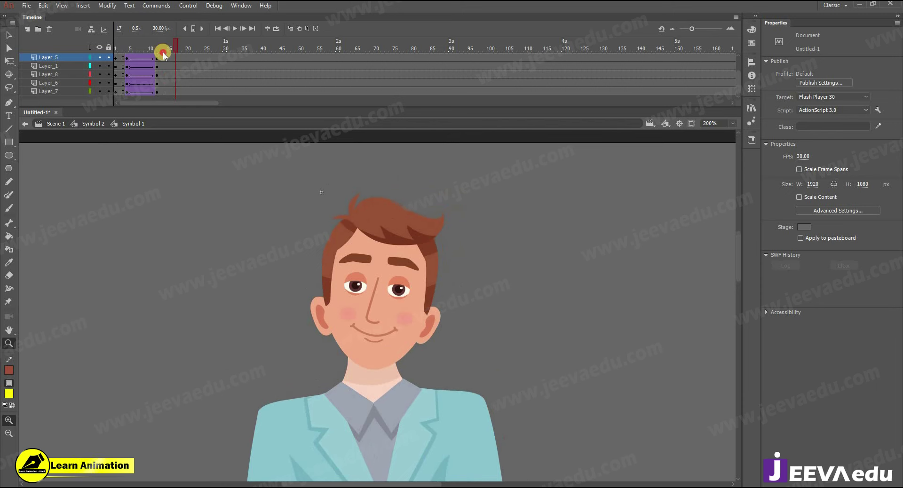
Step: Return to Symbol 2 and scrub its timeline to review the combined head and body motion
click(104, 128)
drag(171, 48, 171, 80)
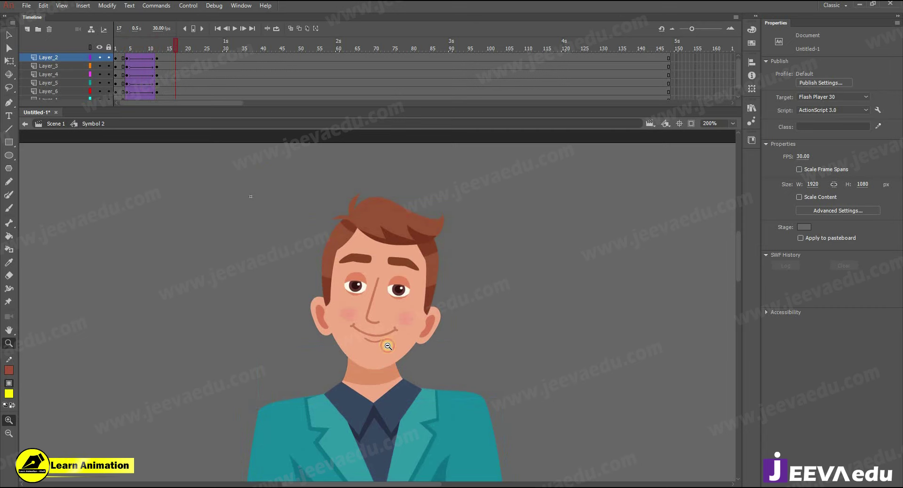
alt+click(371, 336)
click(377, 367)
drag(122, 59, 194, 66)
alt+click(371, 280)
drag(126, 60, 228, 116)
alt+click(383, 335)
alt+click(383, 329)
click(386, 324)
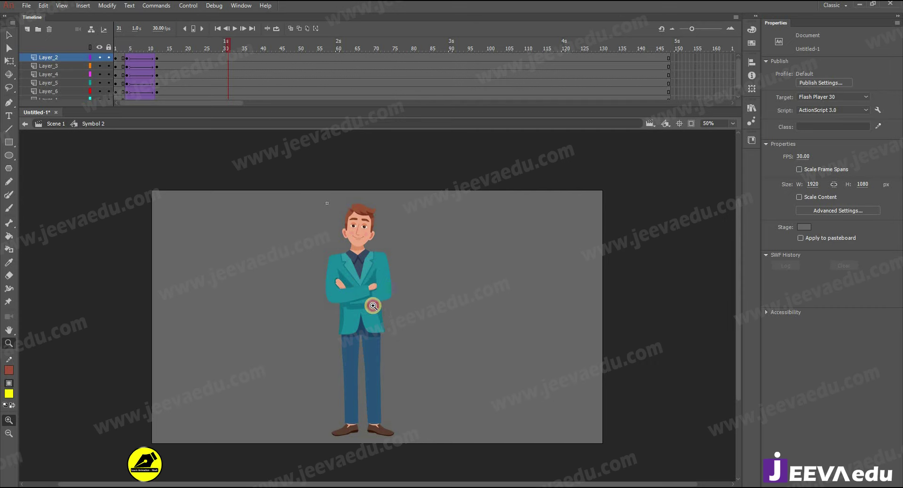
Step: Open the torso symbol and select all its artwork to examine the separate jacket, collar and neck shapes
click(369, 288)
key(v)
double_click(367, 284)
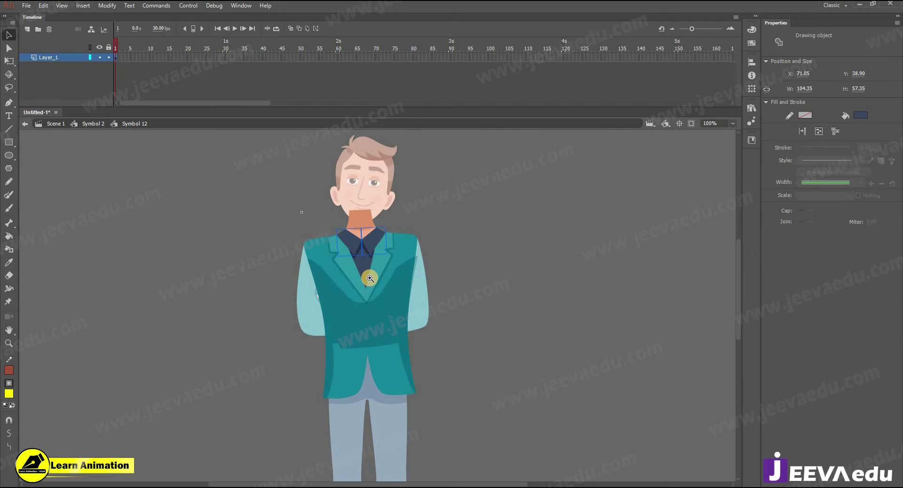
key(ctrl+a)
key(z)
click(370, 266)
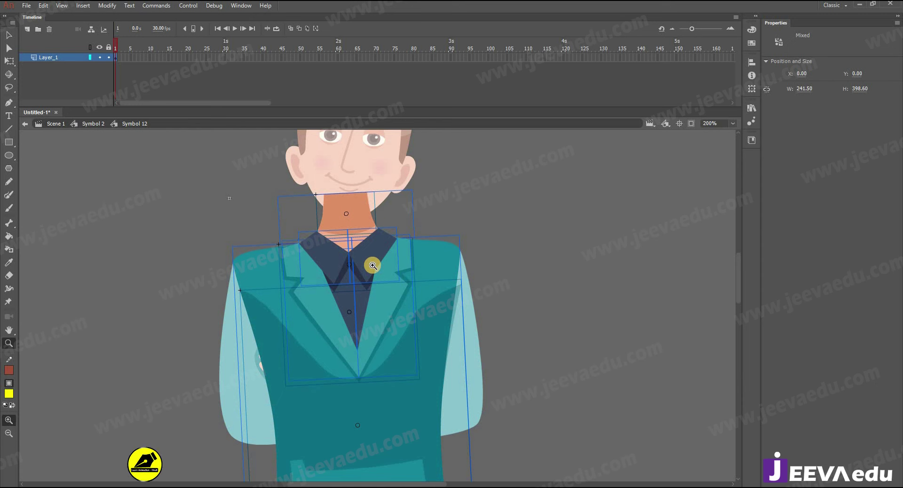
Step: Return to Scene 1 and select the whole character instance on the stage
click(56, 124)
click(454, 319)
click(341, 312)
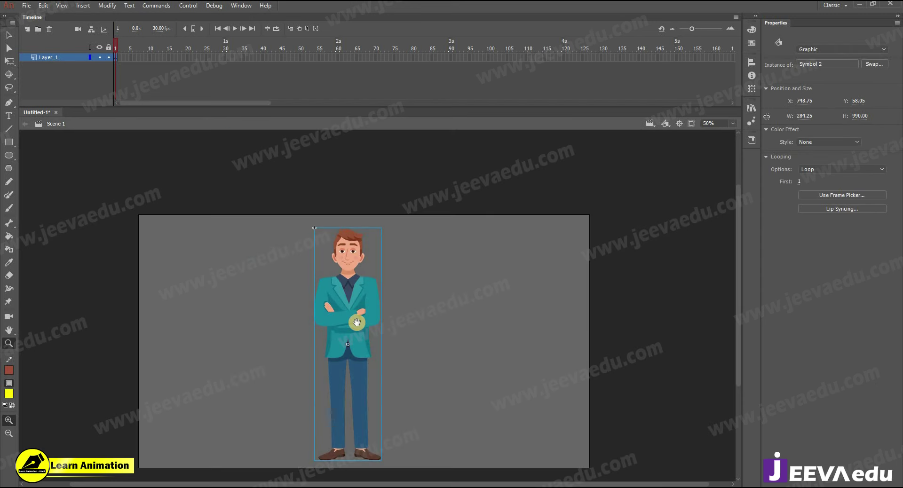